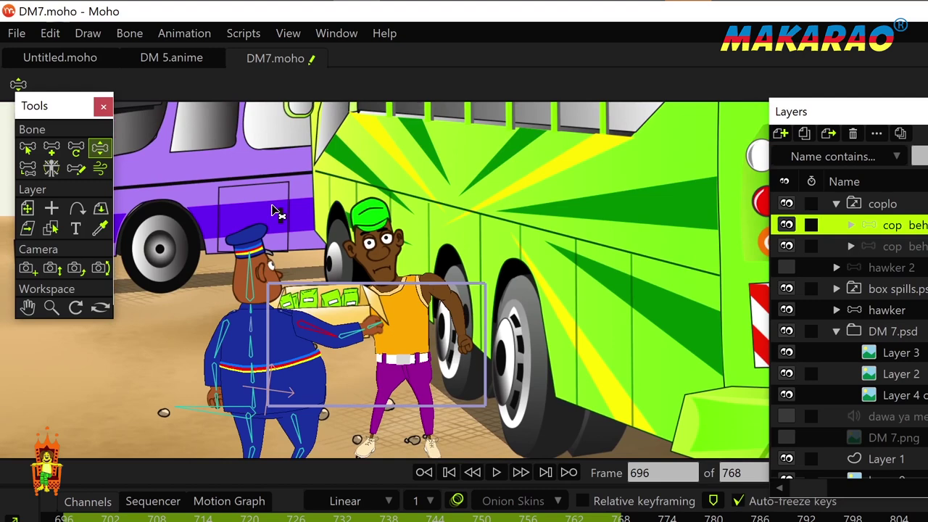
Toggle the output-only display on, off and on again, leaving the canvas masked outside the camera frame
key(ctrl+j)
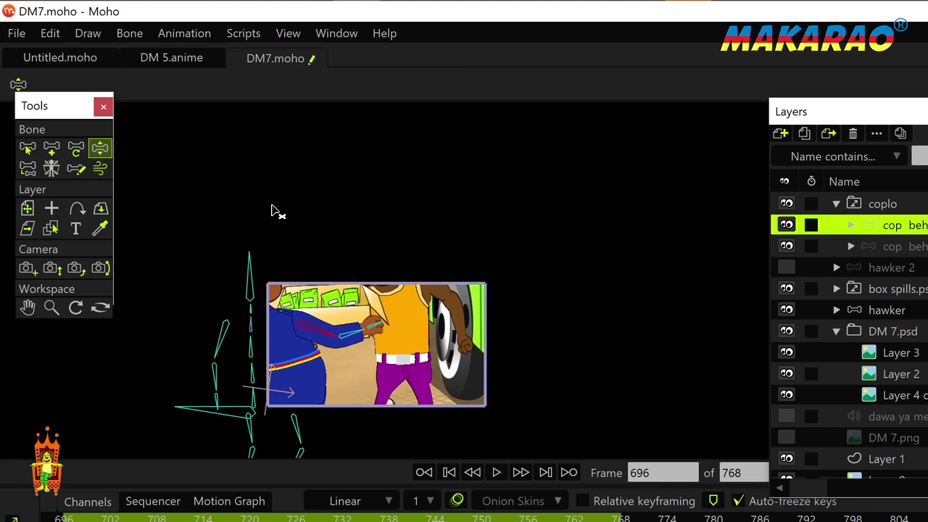
click(288, 33)
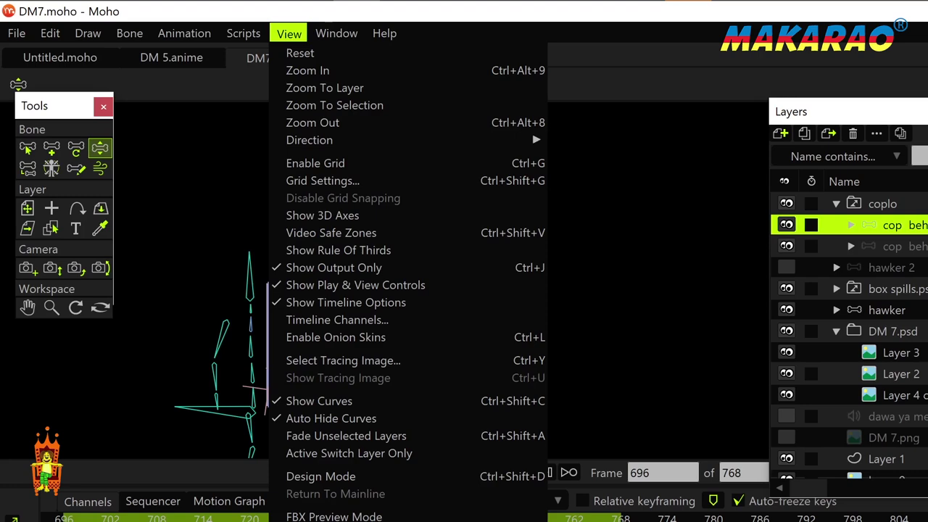
click(318, 268)
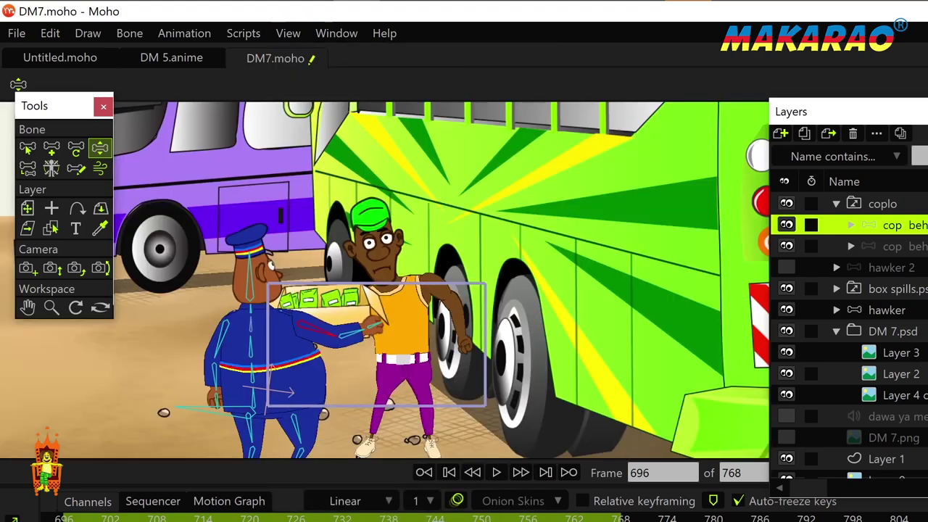
click(288, 33)
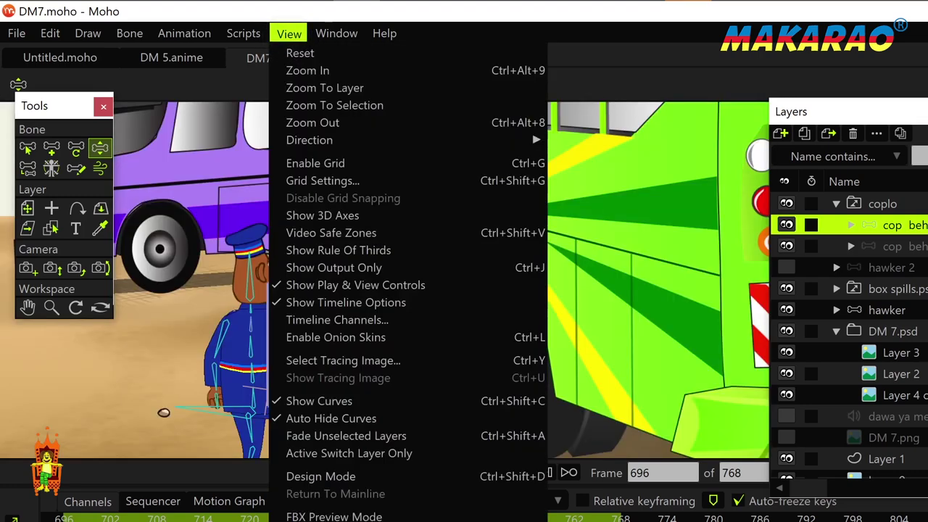
click(350, 267)
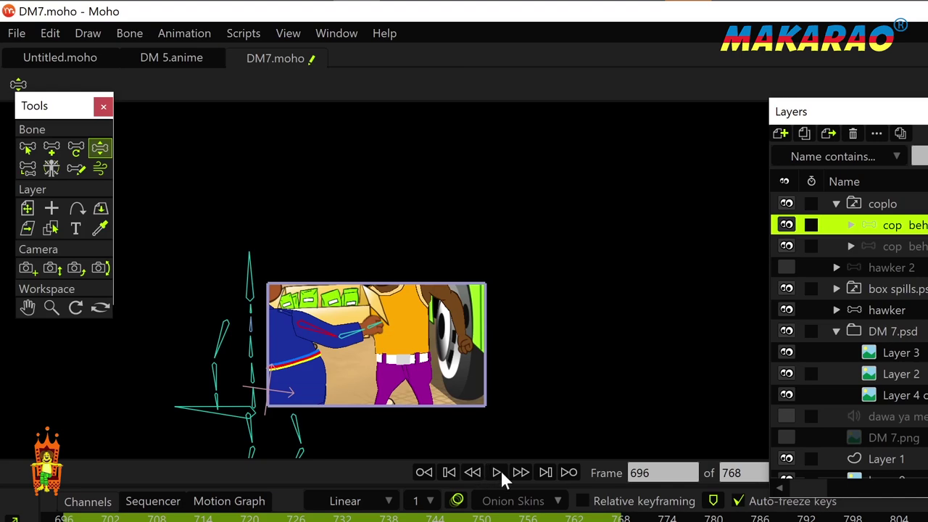
Play the scene from frame 696 to watch the cop grab the hawker and the box spill, and stop playback
scroll(424, 363, up, 5)
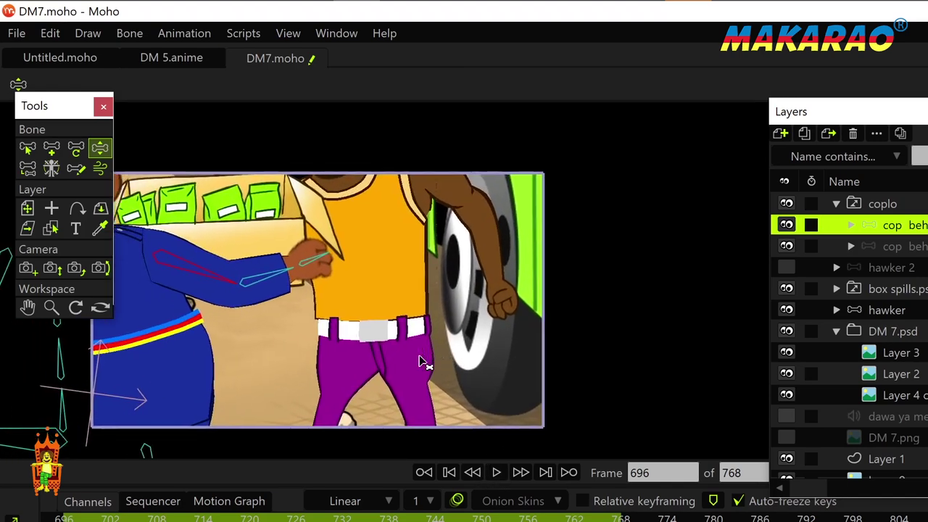
scroll(424, 363, up, 3)
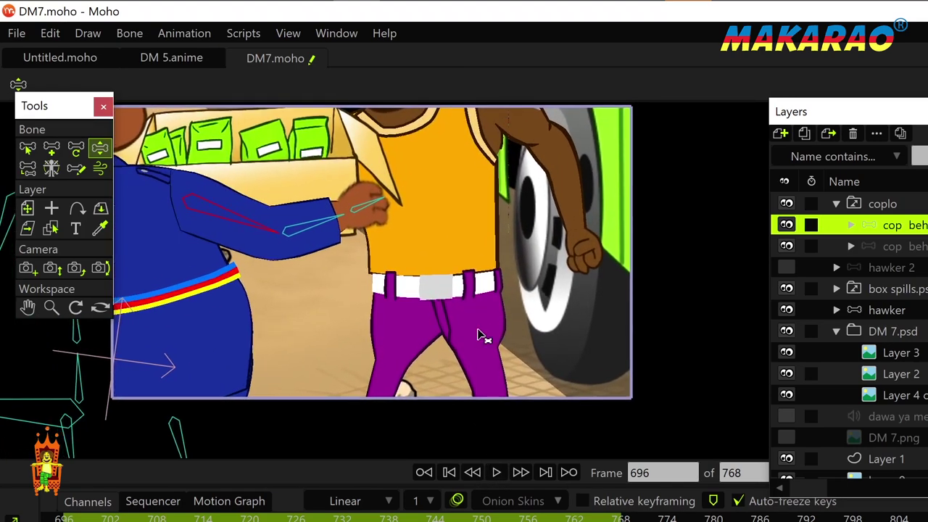
scroll(484, 335, down, 3)
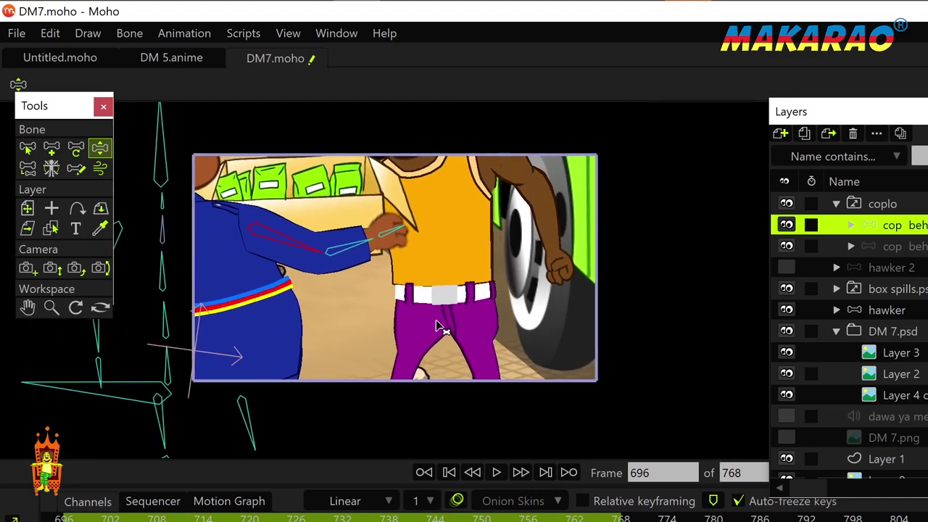
key(space)
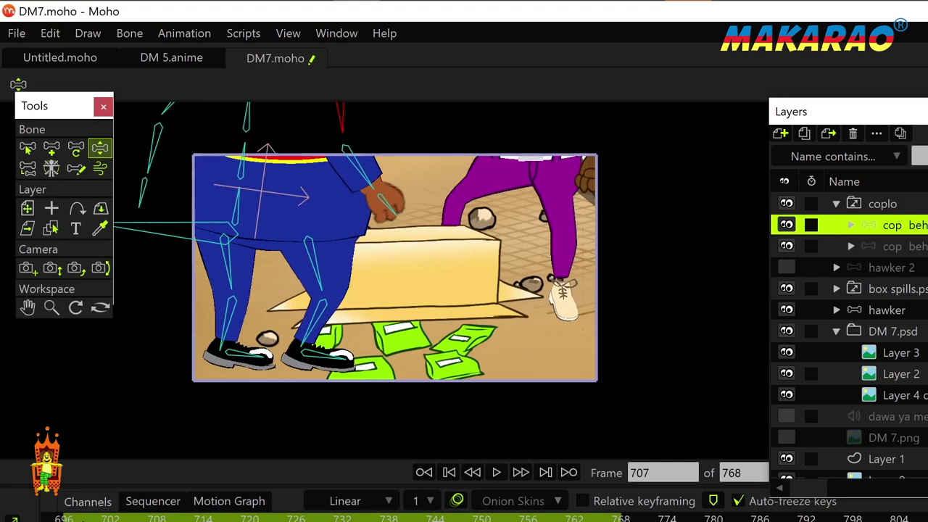
key(space)
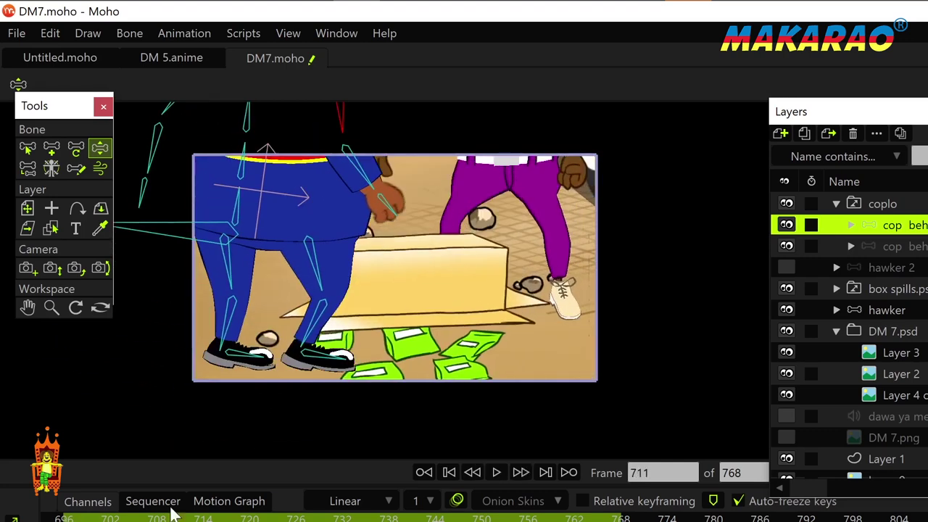
Rewind to the beginning of the action and advance through the frames to examine the box fall at frame 706
click(63, 519)
drag(66, 519, 95, 519)
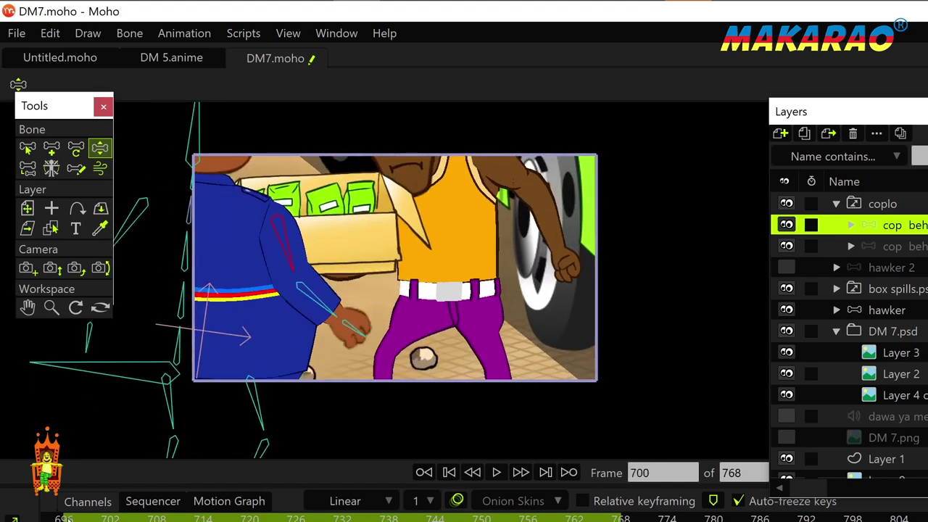
key(ctrl+Right)
key(ctrl+Right)
key(ctrl+Right)
drag(119, 519, 142, 519)
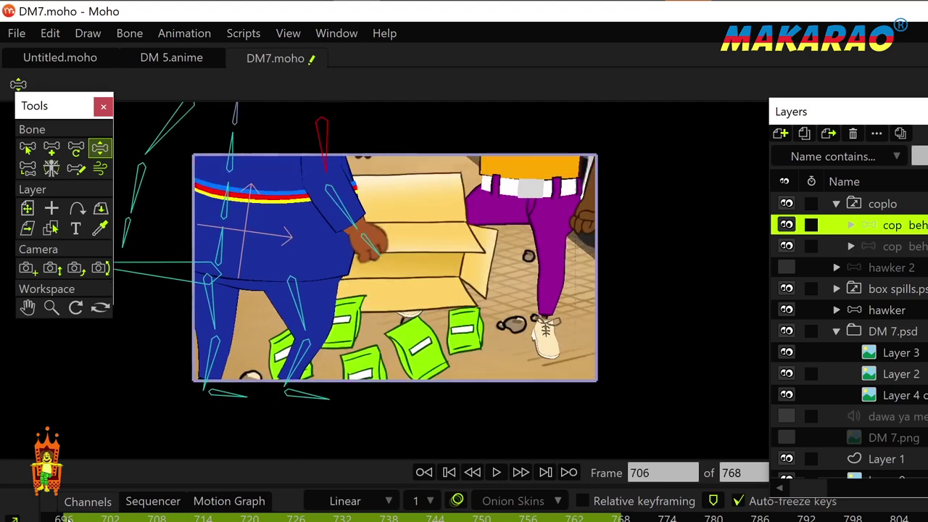
Step backwards one frame at a time from frame 706 to frame 696
key(ctrl+Left)
key(ctrl+Left)
key(ctrl+Left)
key(ctrl+Left)
key(ctrl+Left)
key(ctrl+Left)
key(ctrl+Left)
key(ctrl+Left)
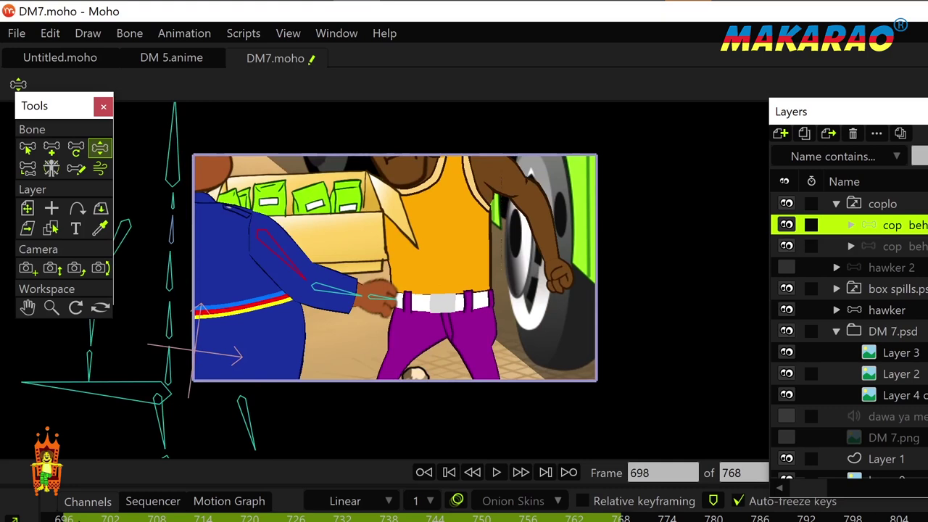
key(ctrl+Left)
key(ctrl+Left)
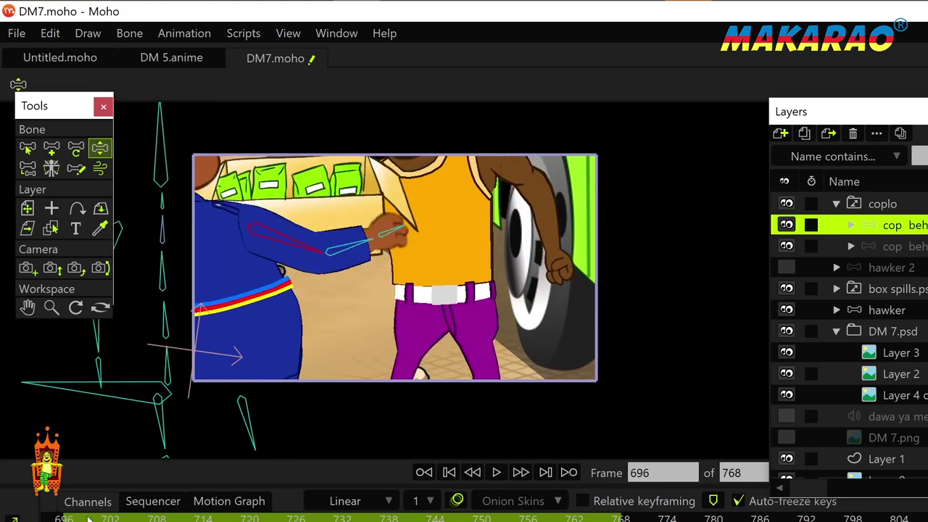
Collapse the DM 7.psd group and hide the hawker and coplo layers to isolate the box
click(835, 330)
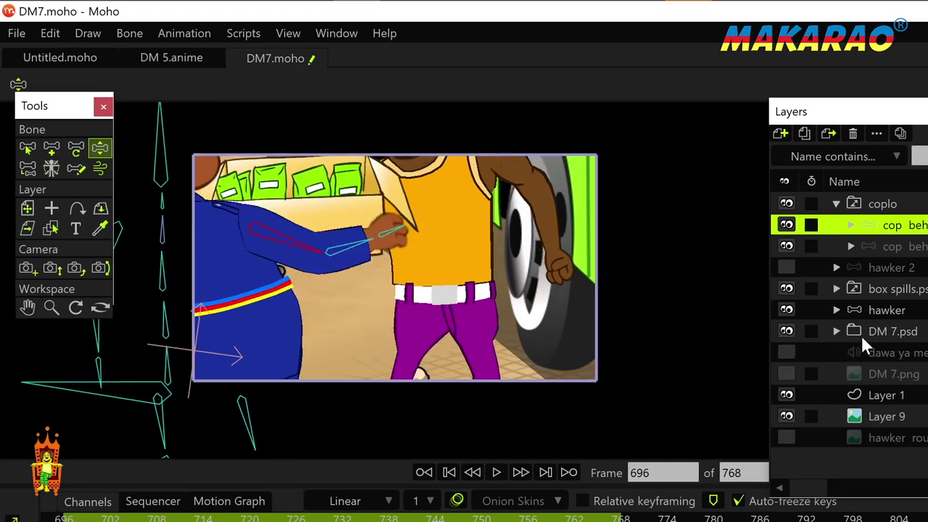
click(787, 310)
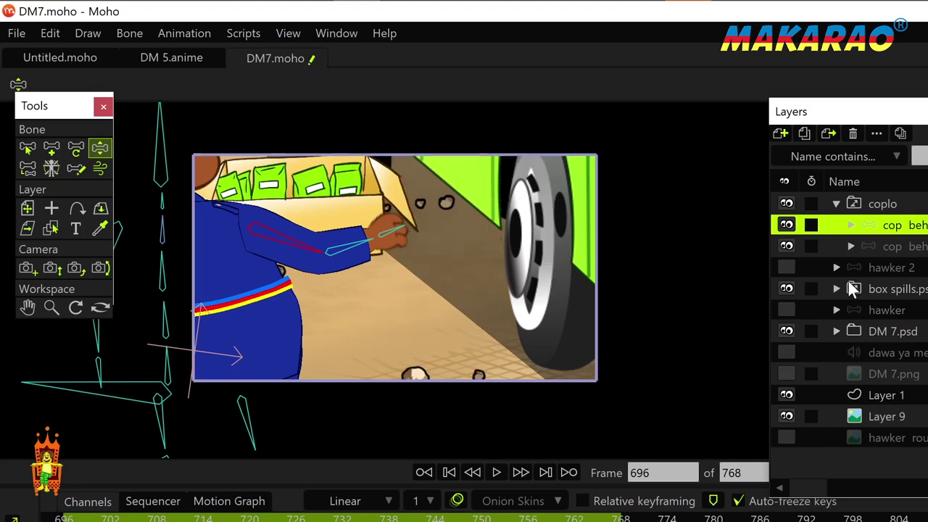
click(784, 203)
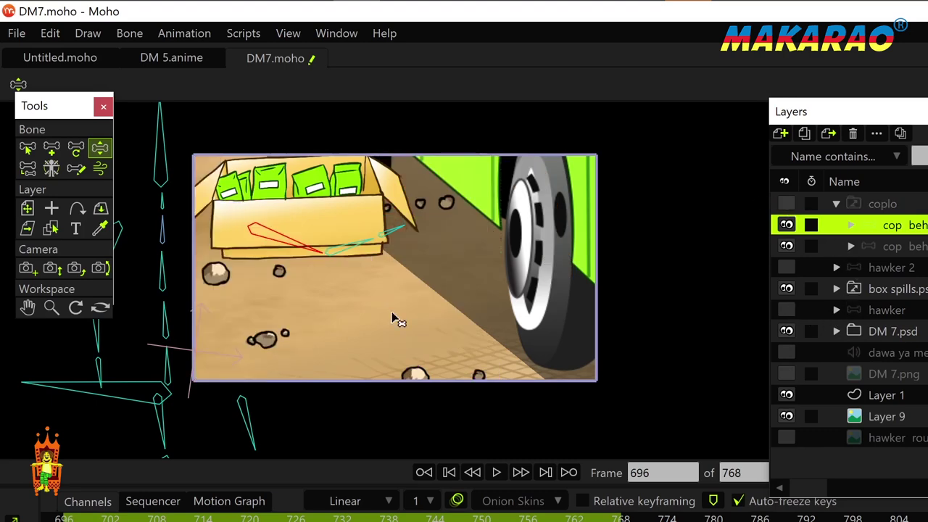
scroll(399, 308, up, 4)
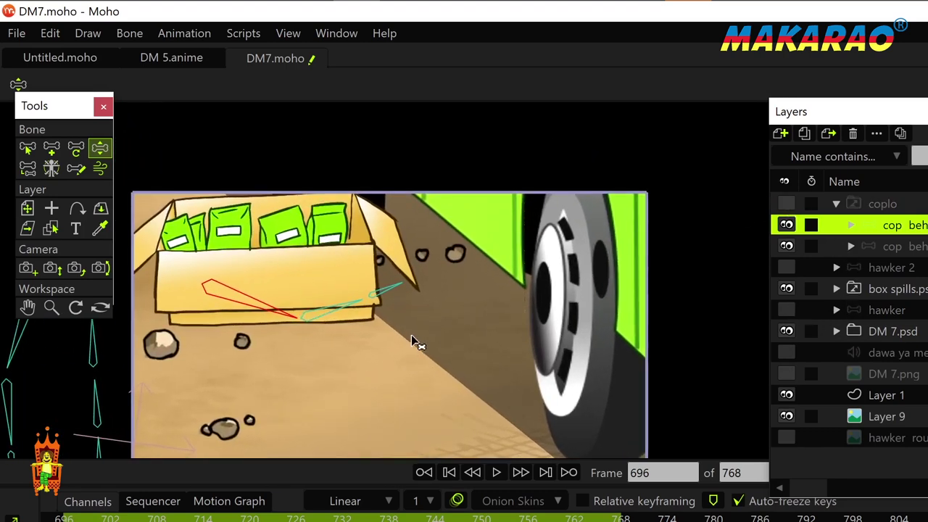
Expand the box spills.psd switch layer and view its Layer8, Layer13, Layer14 and Layer15 images in turn
drag(793, 111, 535, 129)
click(534, 307)
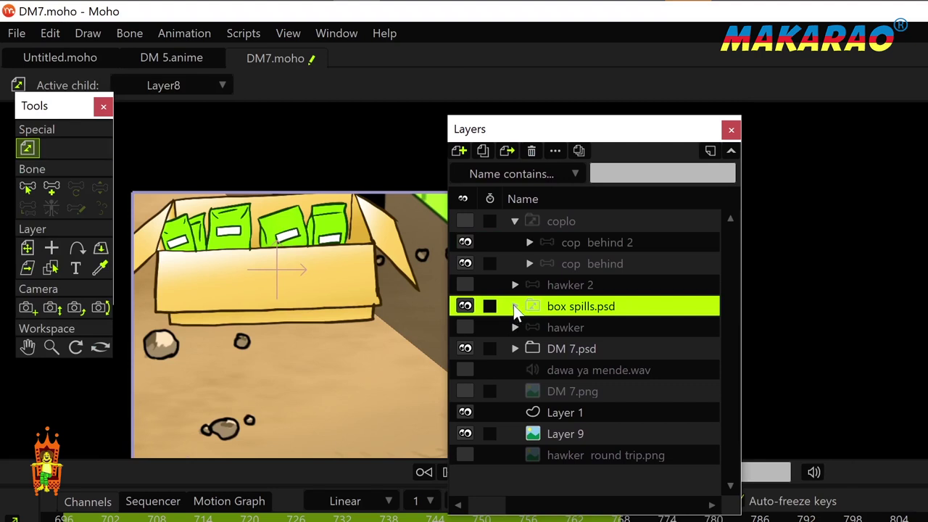
click(515, 308)
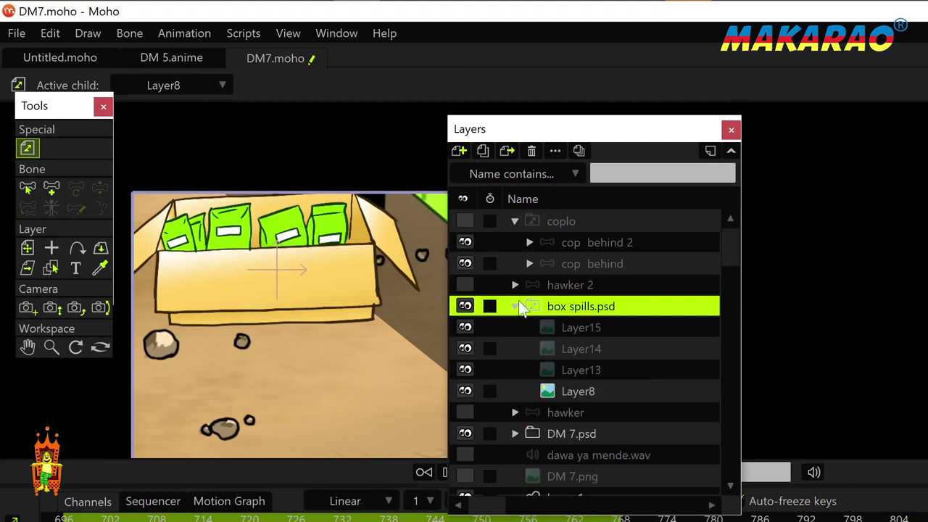
click(550, 391)
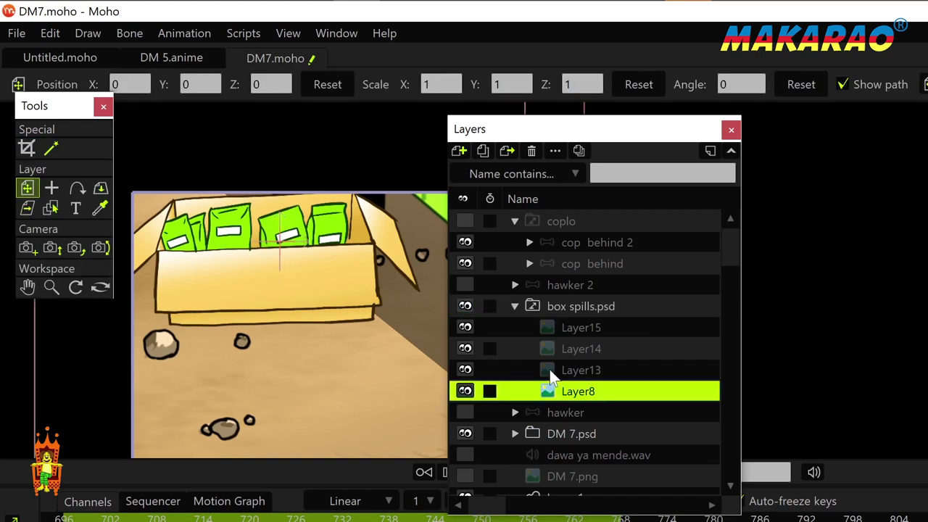
click(549, 369)
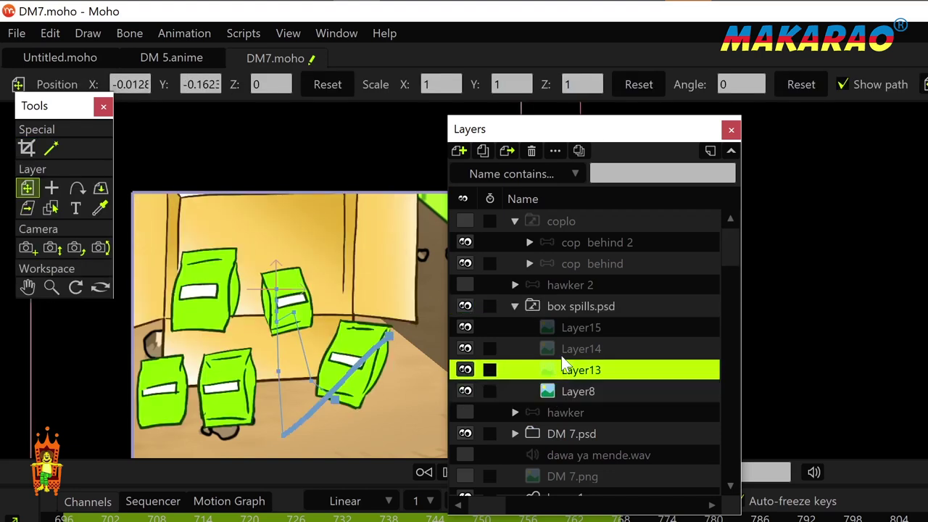
click(550, 346)
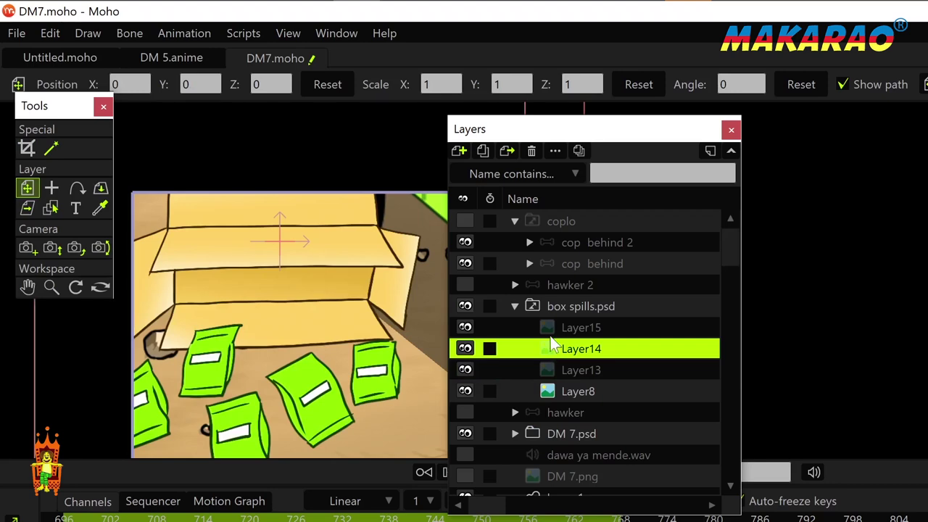
click(547, 327)
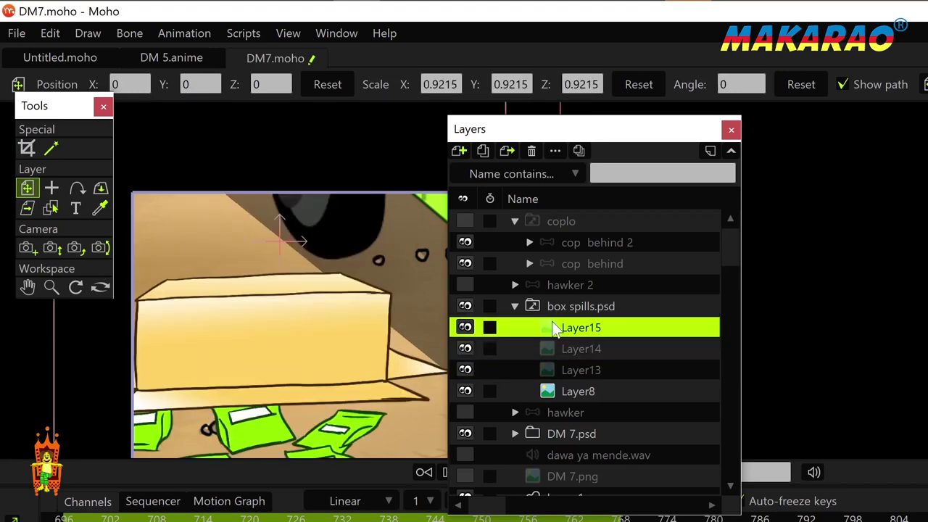
Cycle through the four box images again from Layer8 to Layer15, and collapse the box spills.psd layer
click(547, 392)
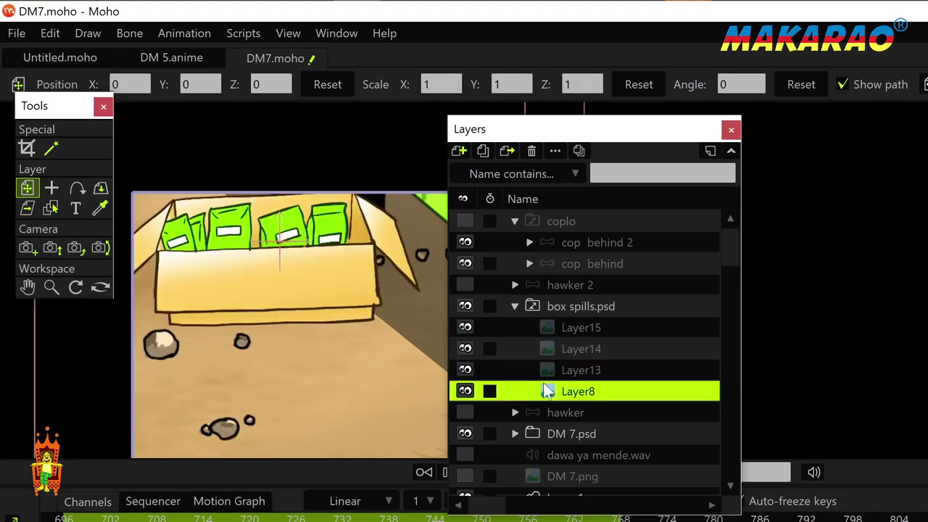
click(547, 369)
click(545, 346)
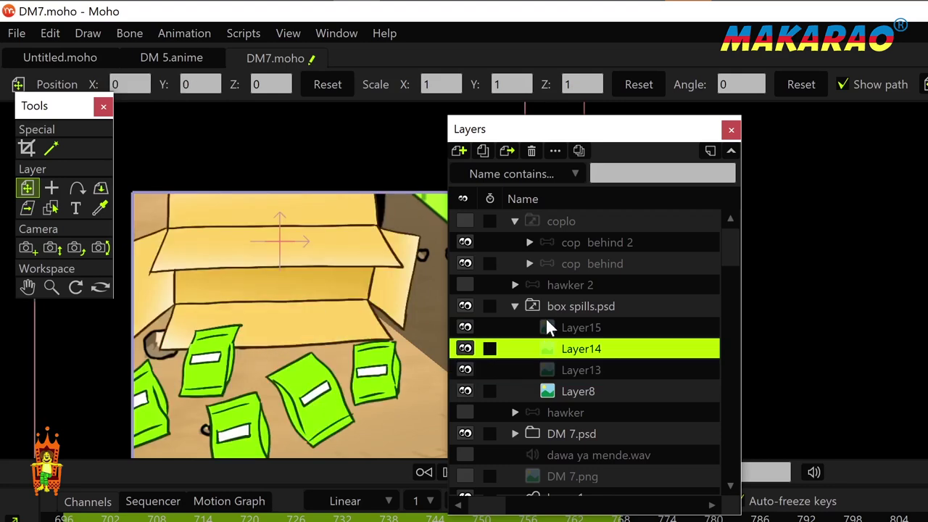
click(549, 328)
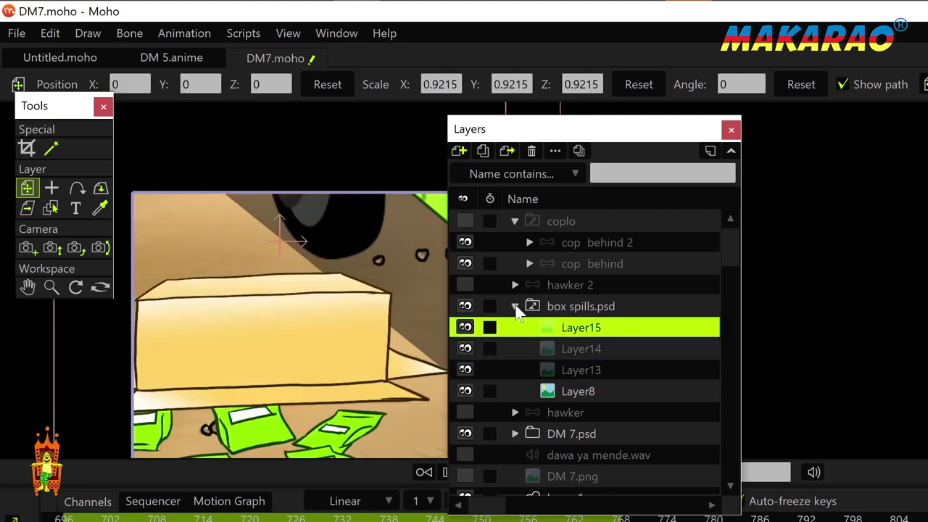
click(516, 305)
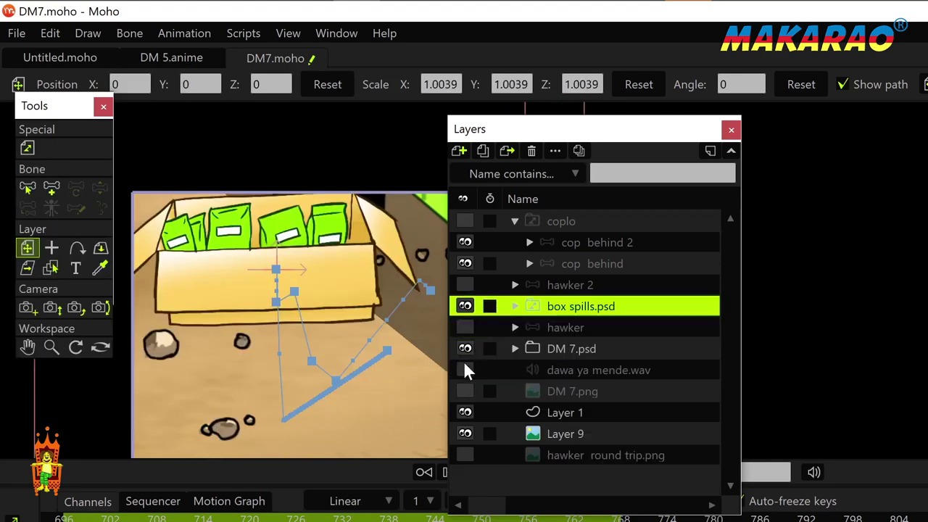
Scrub the timeline to preview the box spill and make the coplo layer visible again
drag(87, 519, 127, 519)
click(466, 221)
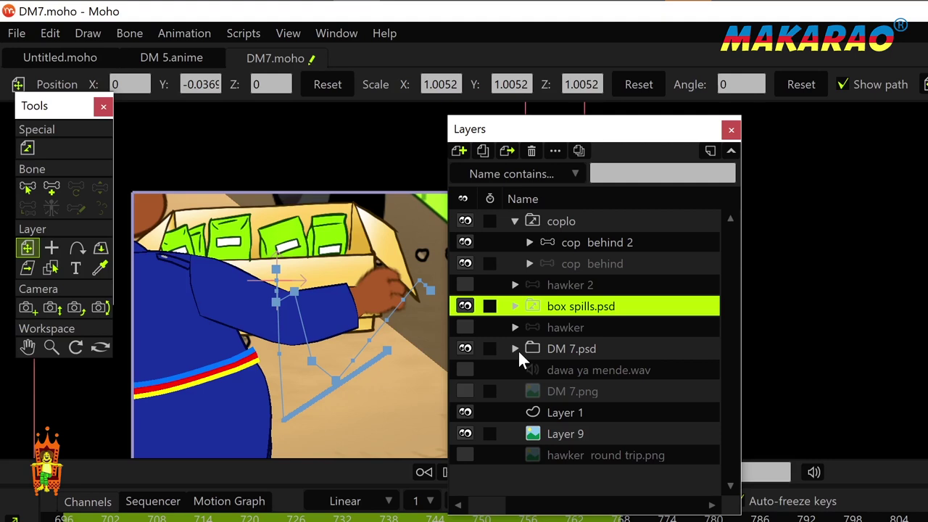
click(515, 348)
click(515, 348)
Expand the cop behind 2 layer and switch its left hand from fist 2 to the baton-holding fist
click(553, 242)
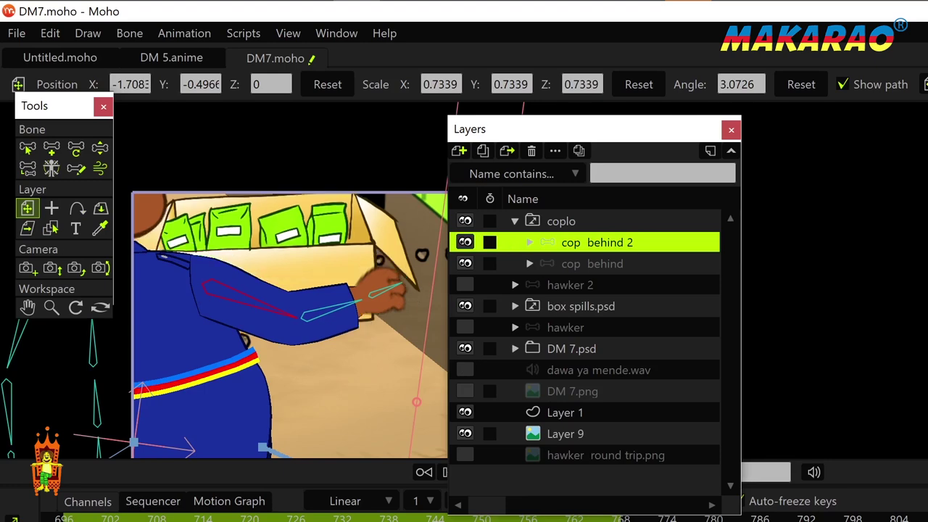
drag(562, 138, 674, 178)
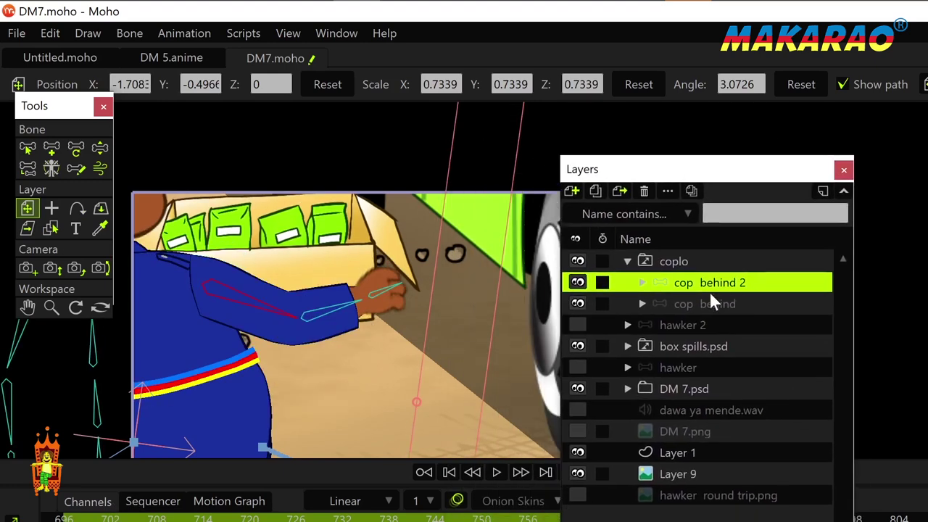
click(642, 282)
click(713, 347)
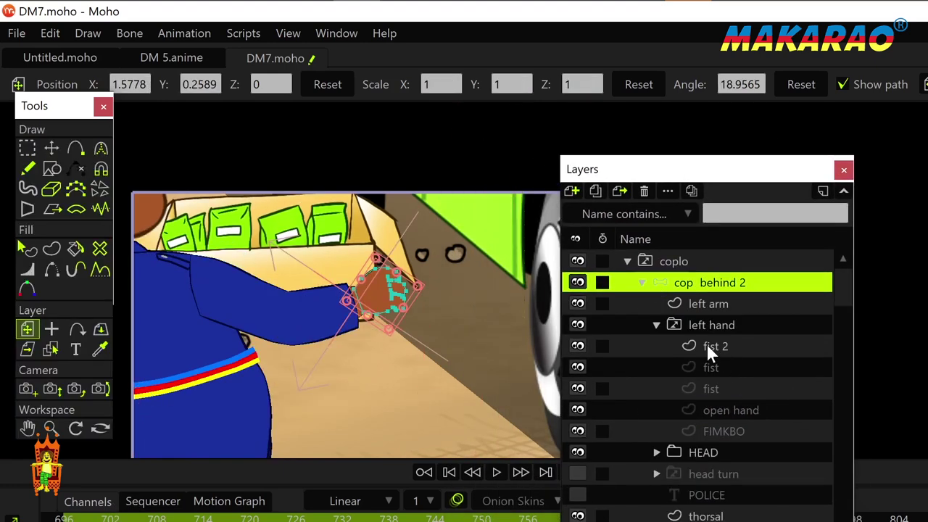
click(712, 366)
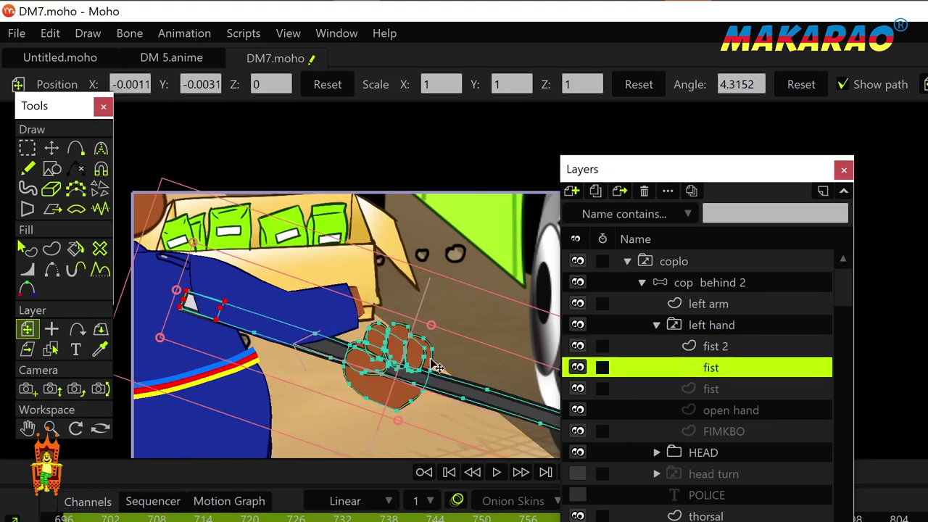
Bring the whole baton of the fist layer into view and activate the Select Points tool
drag(432, 361, 403, 346)
scroll(419, 347, down, 2)
drag(536, 357, 476, 353)
scroll(479, 361, down, 1)
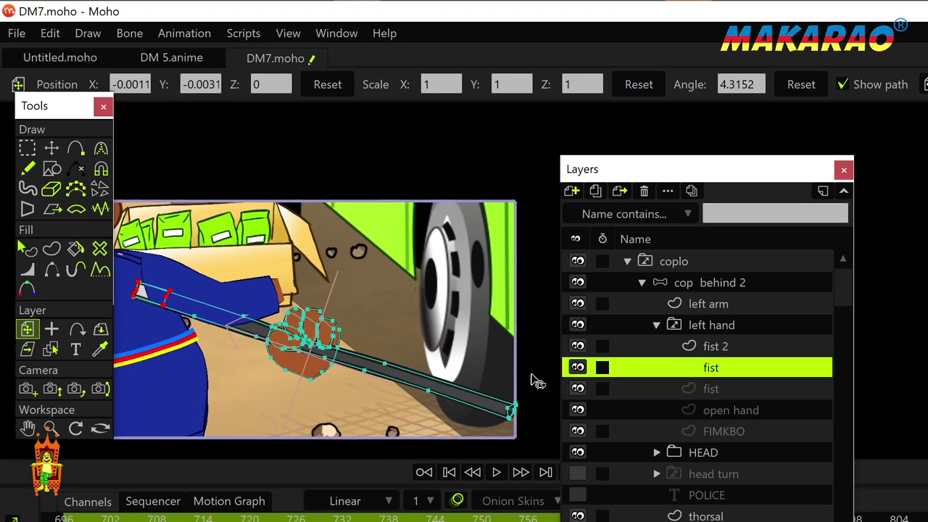
key(g)
mouse_move(554, 384)
mouse_down()
mouse_move(234, 374)
mouse_move(553, 374)
mouse_up()
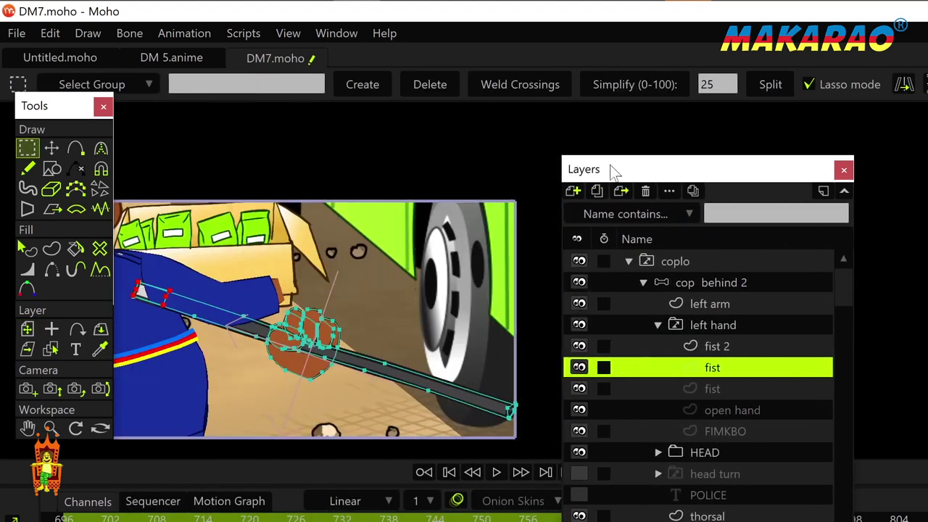
Move the baton-holding fist layer onto the end of the blue sleeve and rotate it to an angle of about 36.5
drag(613, 170, 728, 177)
mouse_move(547, 377)
mouse_down()
mouse_move(511, 418)
mouse_move(241, 438)
mouse_move(124, 354)
mouse_move(338, 226)
mouse_move(532, 376)
mouse_move(496, 439)
mouse_move(529, 387)
mouse_up()
key(t)
drag(258, 348, 330, 299)
key(m)
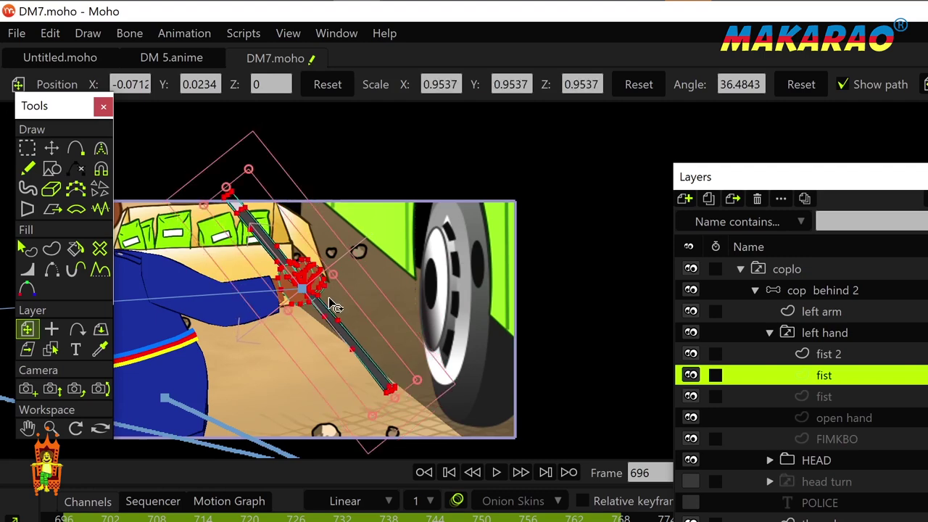
scroll(330, 298, up, 1)
scroll(335, 304, up, 4)
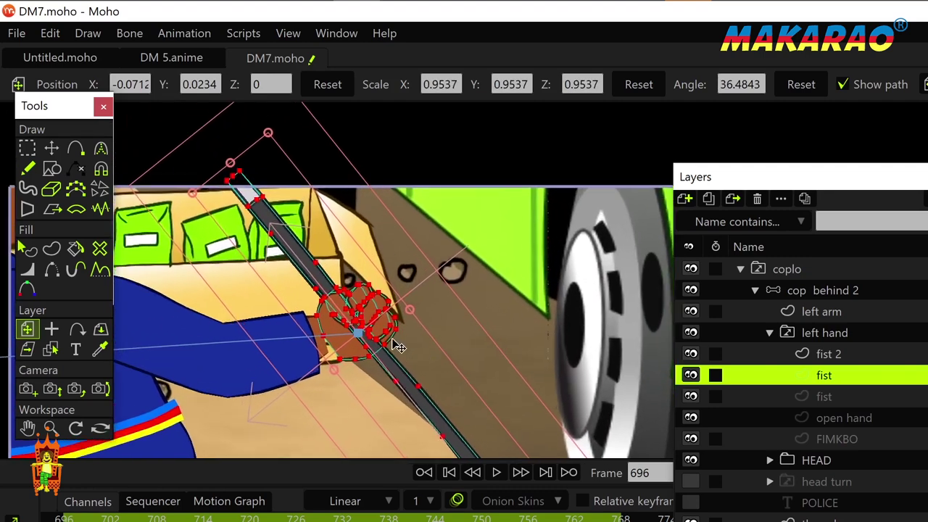
scroll(394, 344, right, 1)
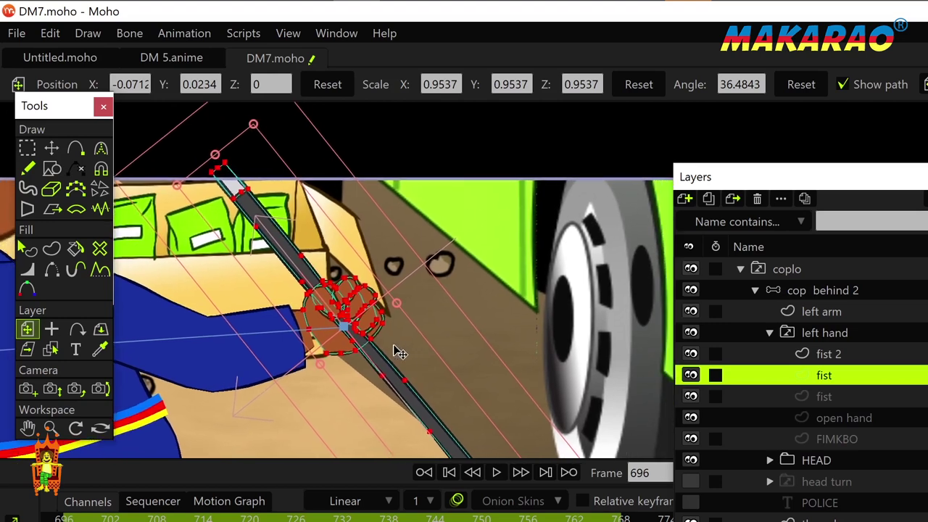
drag(398, 355, 342, 305)
scroll(384, 312, down, 2)
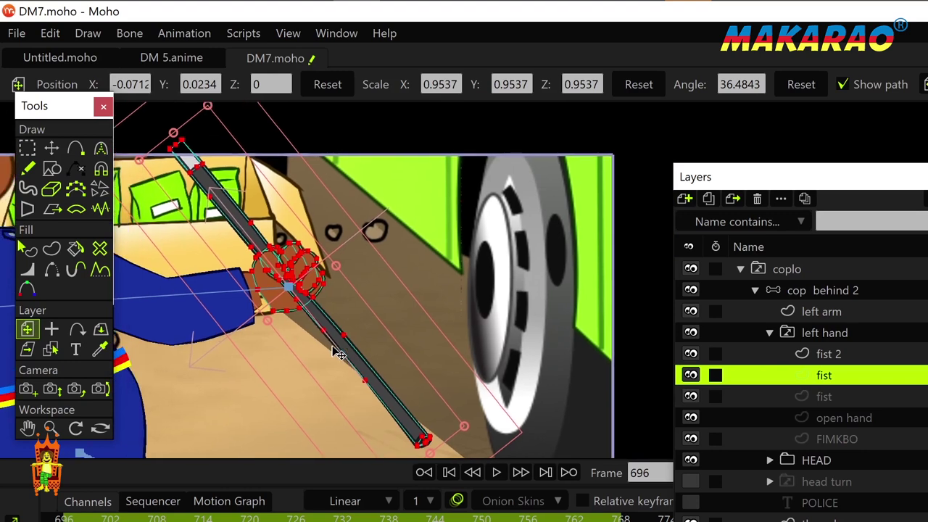
Shorten the baton by moving its lower end points up toward the fist
key(g)
scroll(353, 317, down, 2)
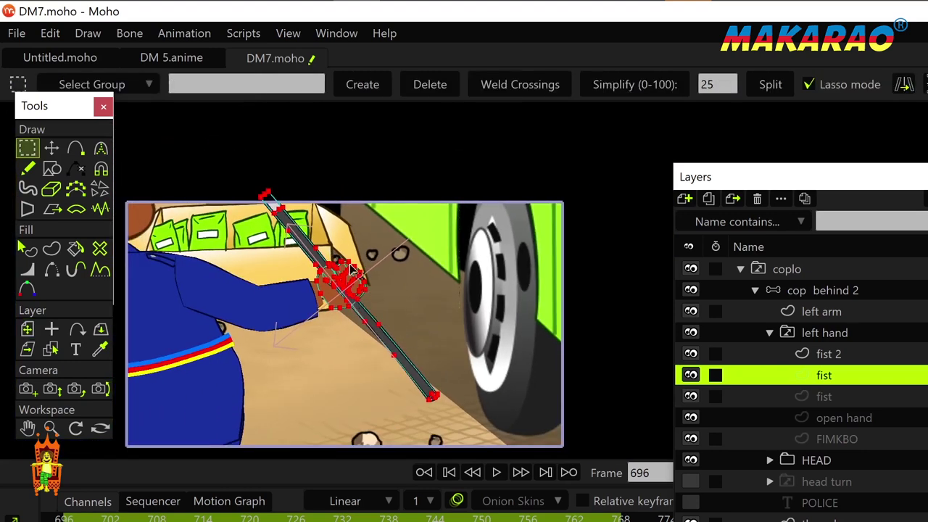
mouse_move(461, 379)
mouse_down()
mouse_move(449, 404)
mouse_move(413, 416)
mouse_move(373, 353)
mouse_move(383, 324)
mouse_move(411, 347)
mouse_move(358, 340)
mouse_up()
drag(416, 328, 416, 328)
mouse_move(472, 397)
mouse_down()
mouse_move(419, 403)
mouse_move(450, 409)
mouse_move(375, 326)
mouse_up()
key(t)
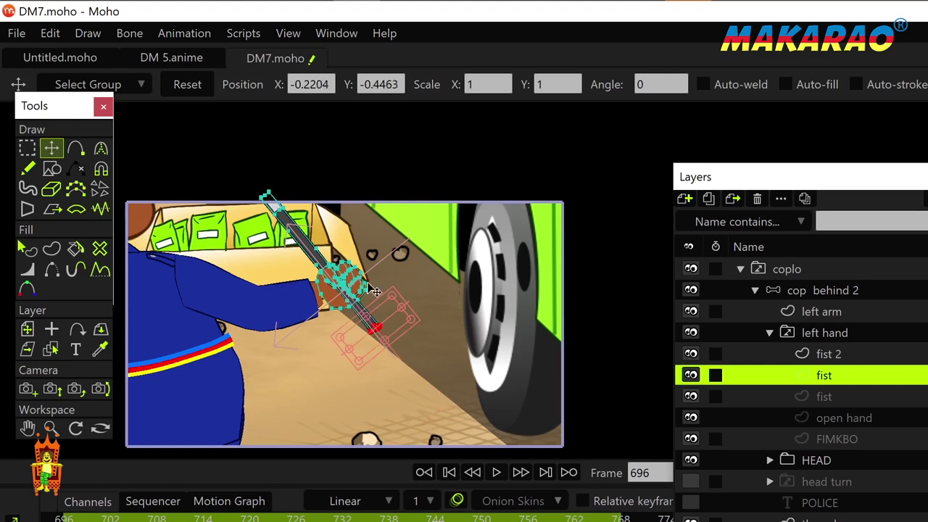
Reshape the tip at the baton's upper end by moving its points outward
drag(360, 229, 358, 275)
scroll(356, 276, up, 3)
drag(205, 256, 231, 293)
scroll(231, 292, up, 3)
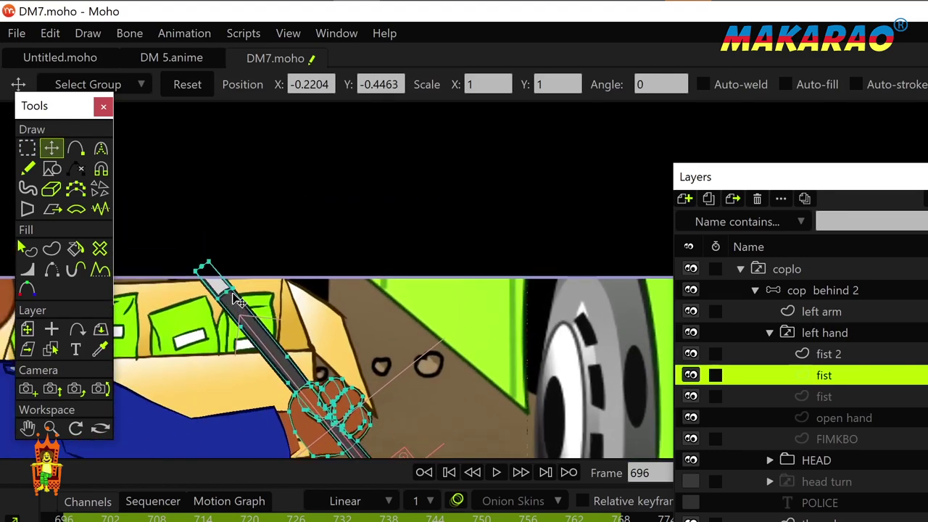
click(376, 289)
mouse_move(223, 292)
mouse_down()
mouse_move(188, 252)
mouse_move(195, 264)
mouse_up()
drag(267, 349, 300, 268)
scroll(299, 269, down, 2)
scroll(392, 351, up, 2)
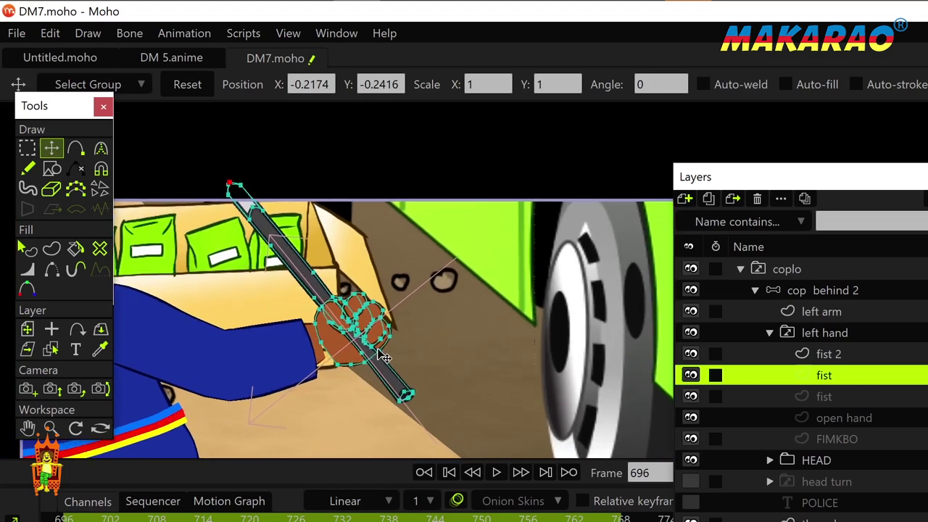
Select the points at the baton's lower end and transform them to make that end wider
key(g)
drag(446, 404, 444, 393)
key(t)
Reshape the fist's outline at the wrist by moving its points toward the blue sleeve
click(357, 358)
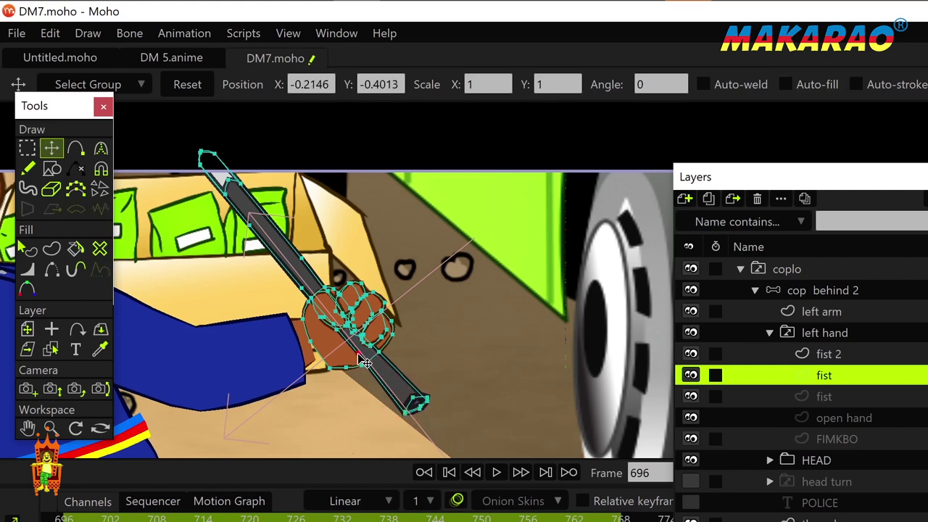
drag(358, 357, 305, 340)
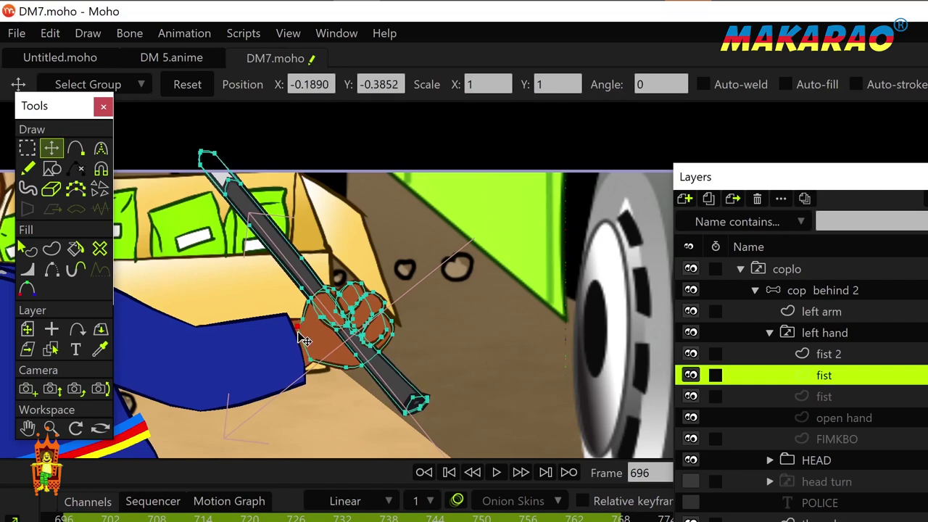
drag(362, 314, 335, 311)
Select the baton's dark shape and lower it behind the fist, then deselect it
key(g)
scroll(334, 312, up, 2)
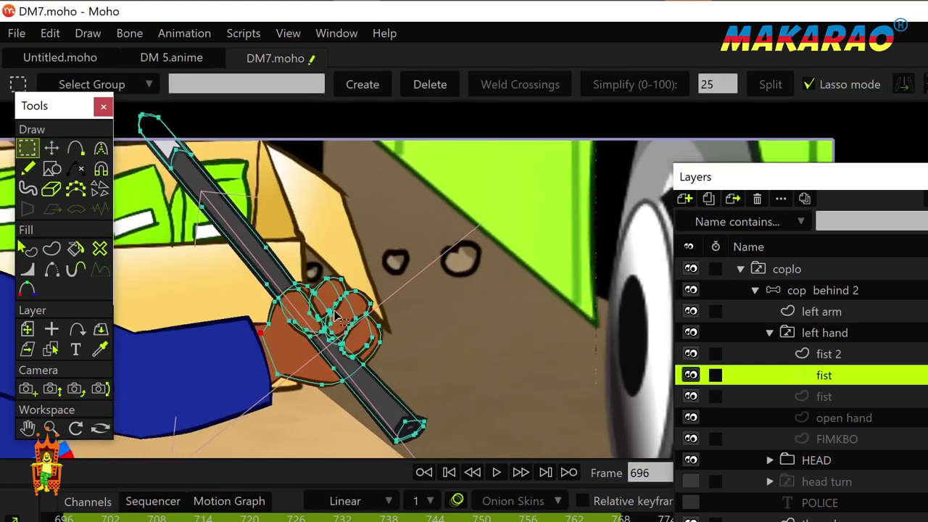
scroll(335, 315, up, 1)
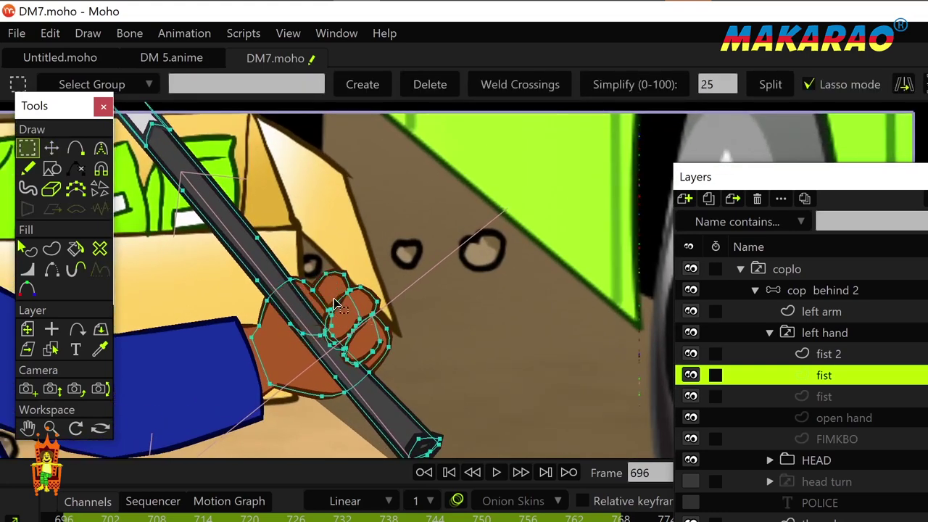
click(357, 321)
mouse_move(345, 317)
mouse_down()
mouse_move(372, 366)
mouse_move(346, 313)
mouse_move(328, 332)
mouse_move(325, 305)
mouse_move(339, 321)
mouse_up()
drag(367, 392, 352, 355)
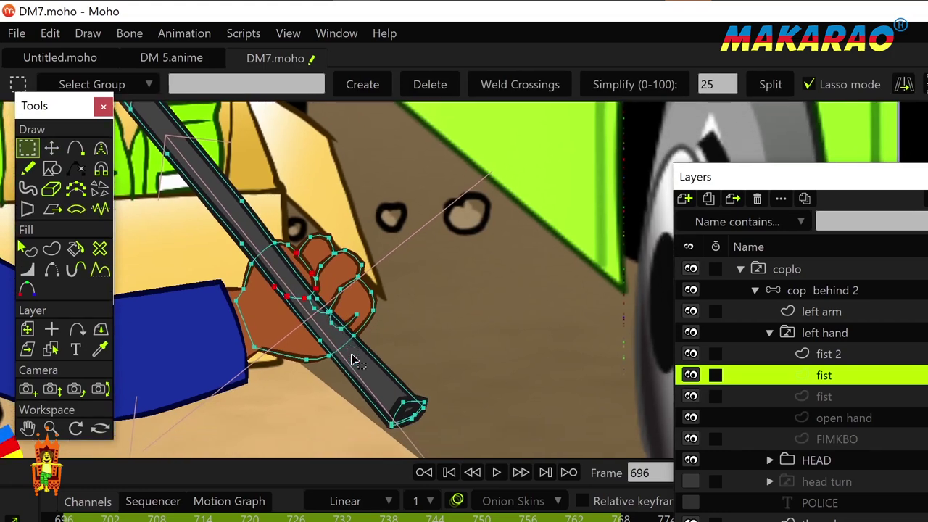
key(q)
click(380, 389)
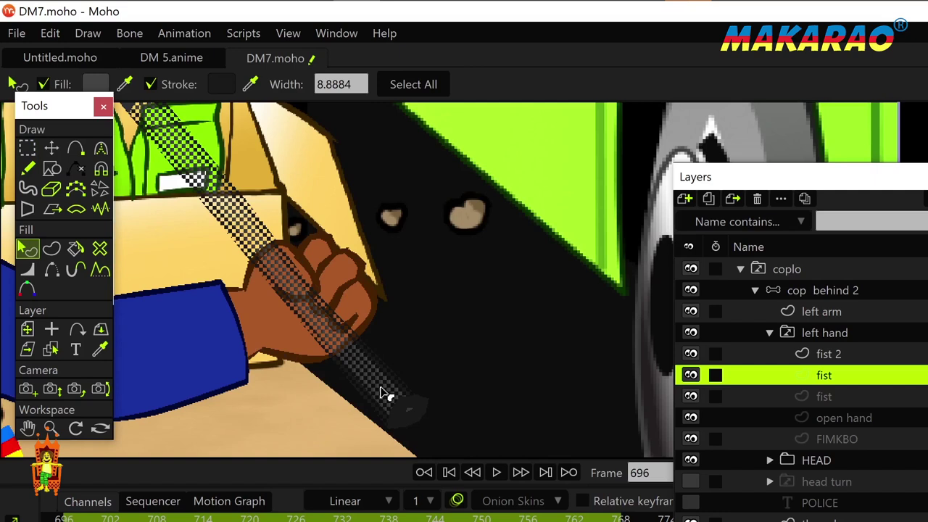
key(Down)
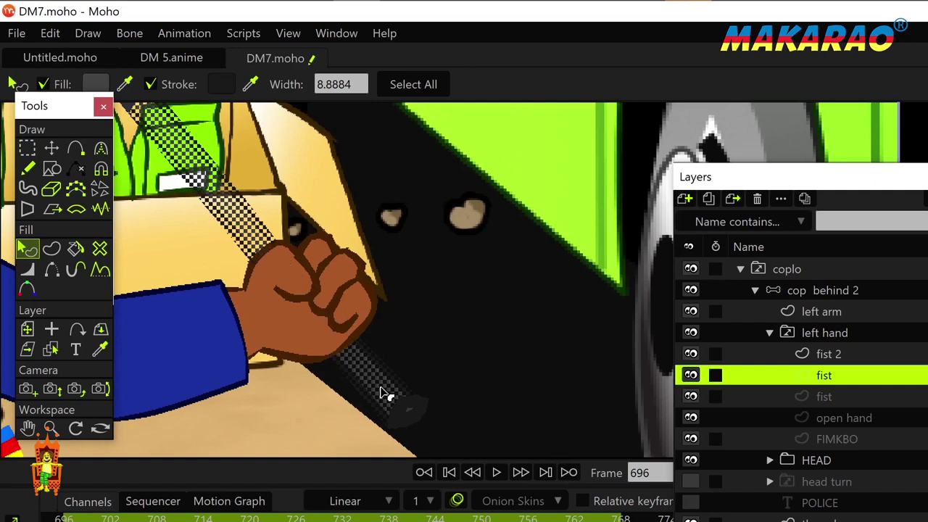
click(497, 394)
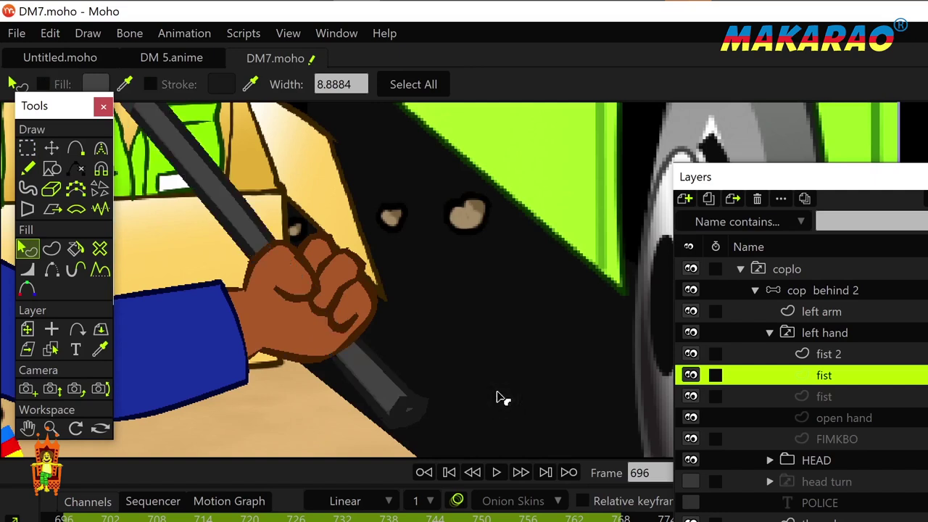
Pull the palm's lower edge point up to the baton and reshape the outline of the lowest finger
key(t)
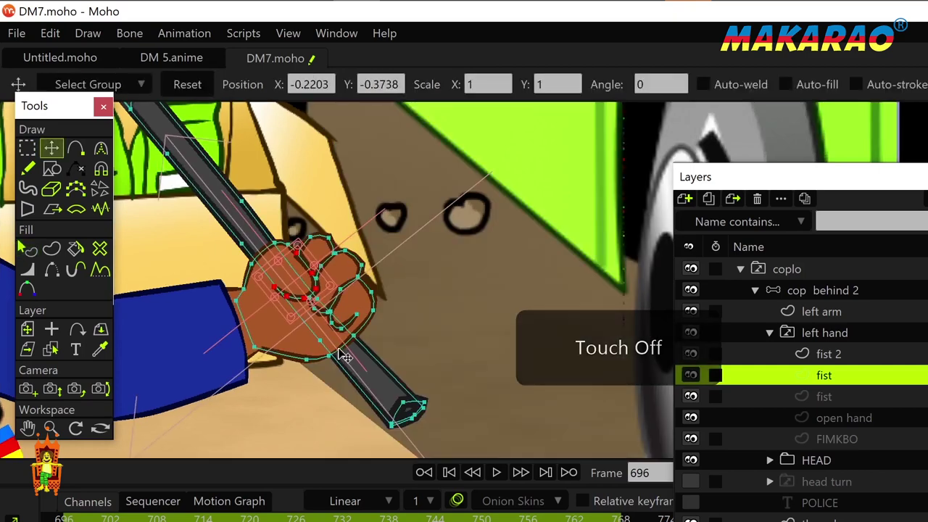
drag(335, 362, 333, 365)
click(330, 358)
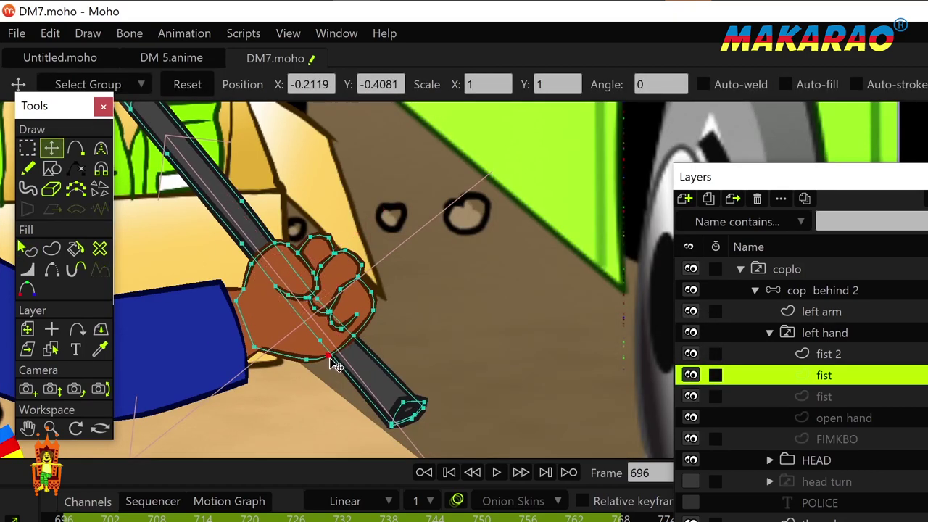
drag(330, 359, 322, 336)
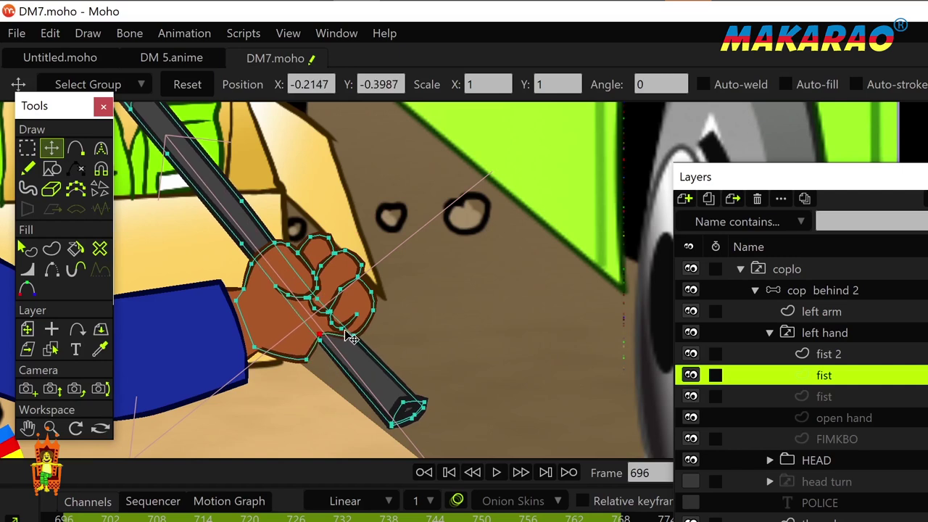
drag(372, 311, 360, 339)
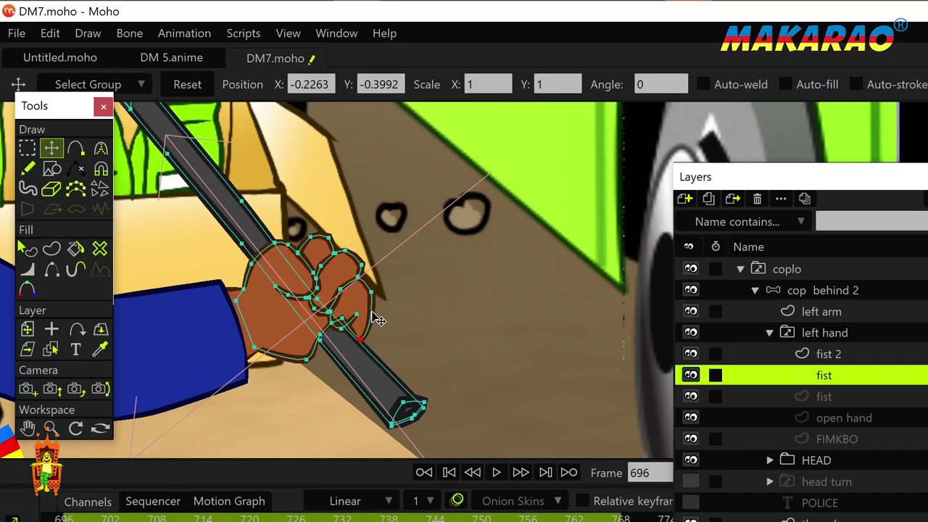
click(308, 268)
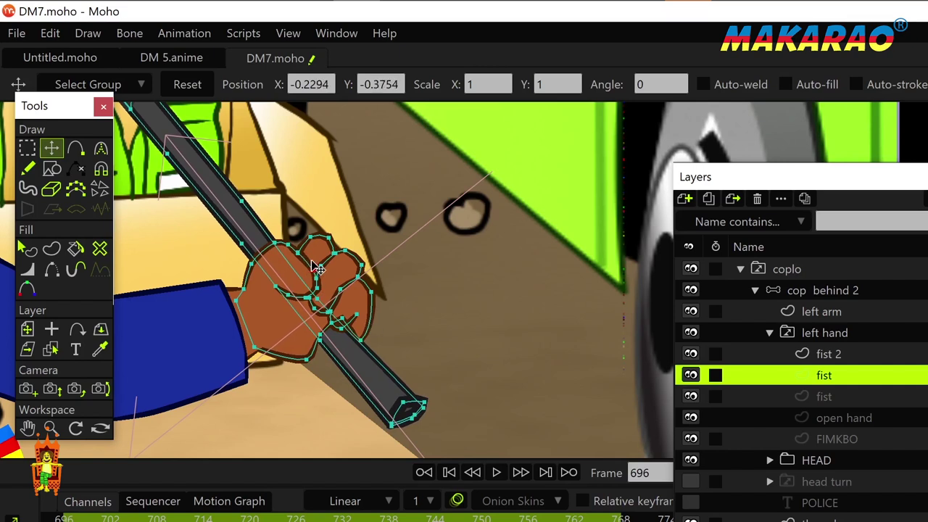
Clear the Layers window off the canvas and move the thumb crease and the short finger crease out of the fist
key(Tab)
drag(737, 182, 927, 219)
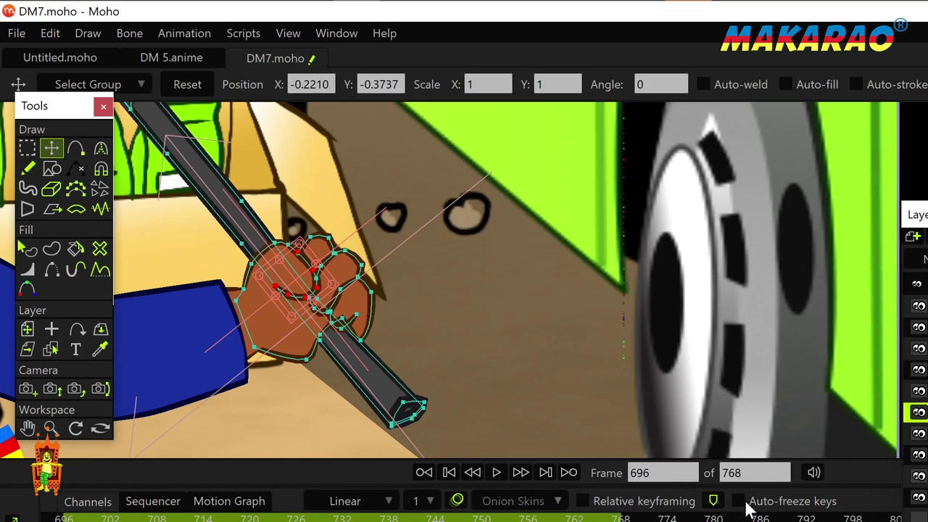
key(g)
key(t)
drag(306, 266, 373, 150)
key(g)
click(326, 264)
key(t)
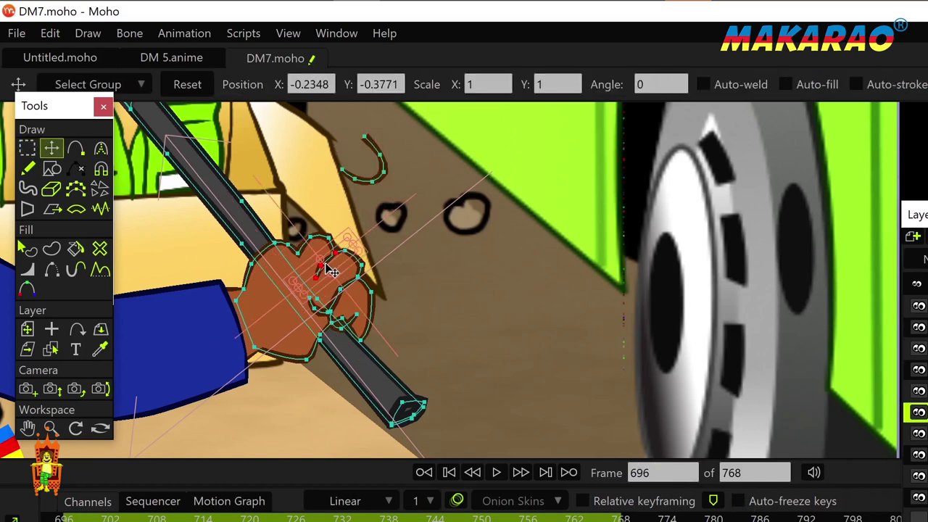
drag(331, 269, 397, 223)
Move the two remaining lower finger creases out of the fist onto the ground beside it
key(g)
click(339, 308)
key(t)
drag(339, 294, 442, 280)
key(g)
click(351, 321)
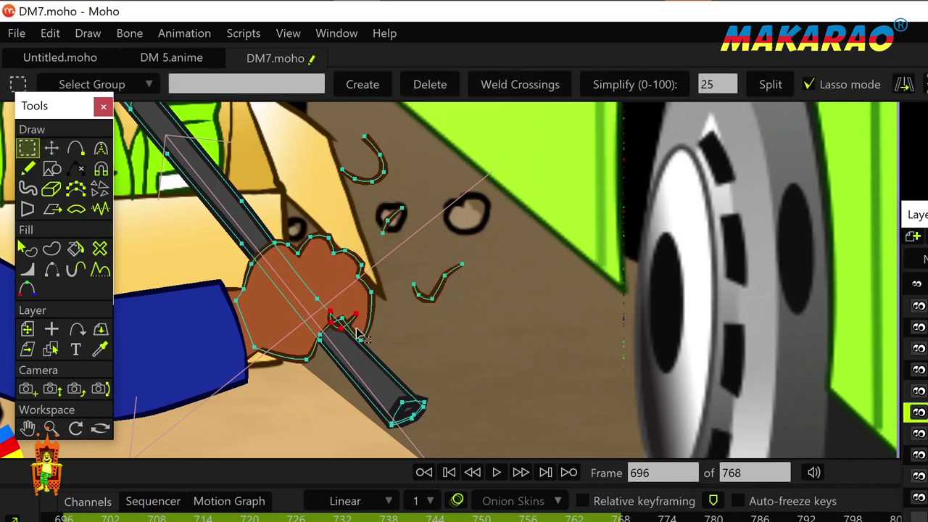
key(t)
mouse_move(348, 320)
mouse_down()
mouse_move(427, 328)
mouse_move(348, 326)
mouse_up()
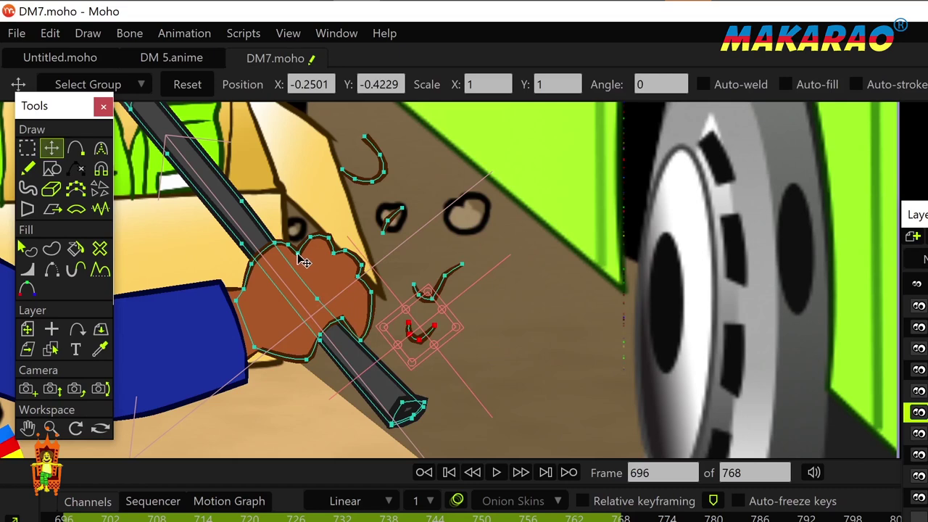
Delete three outline points along the top of the fist to simplify the first knuckles
click(298, 253)
key(Delete)
click(288, 244)
key(Delete)
click(310, 237)
key(Delete)
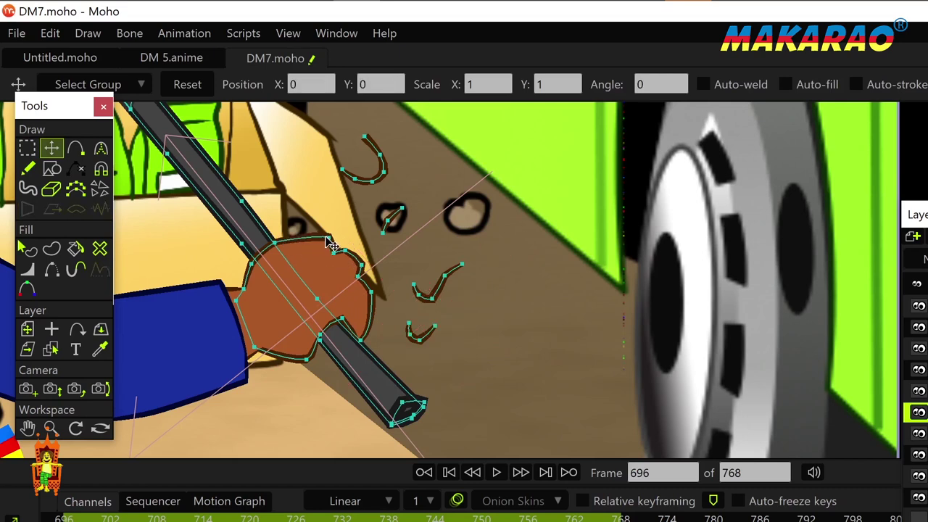
Reposition the remaining fist outline points at the top knuckle, lowest finger, palm edge and wrist
drag(332, 237, 325, 234)
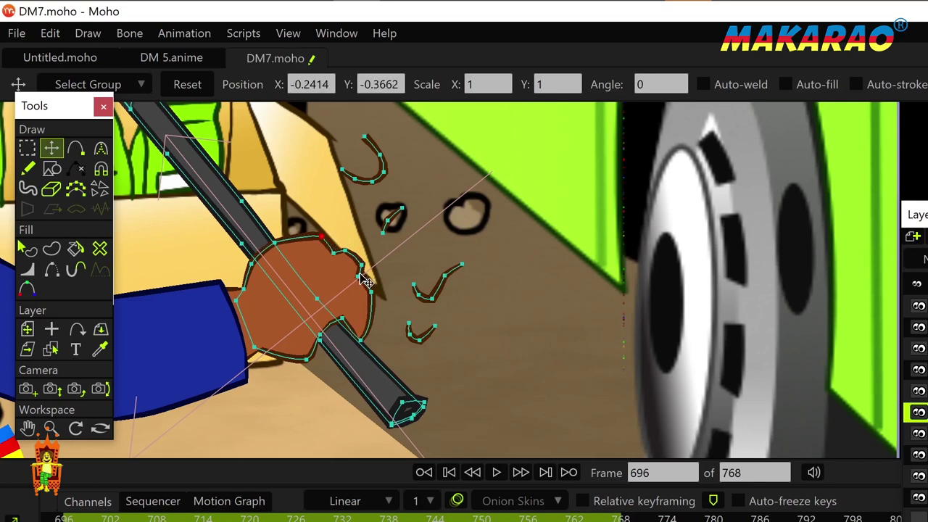
drag(370, 292, 341, 323)
drag(305, 359, 307, 355)
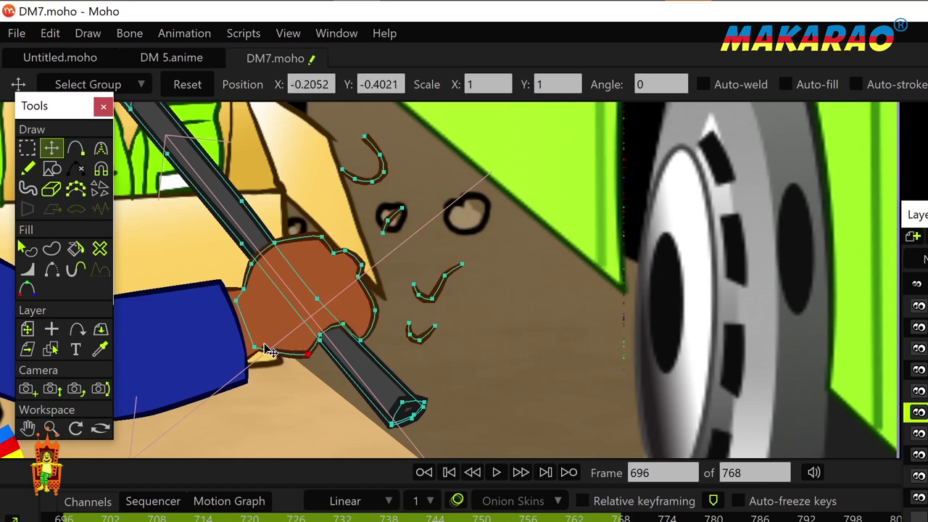
drag(239, 307, 243, 283)
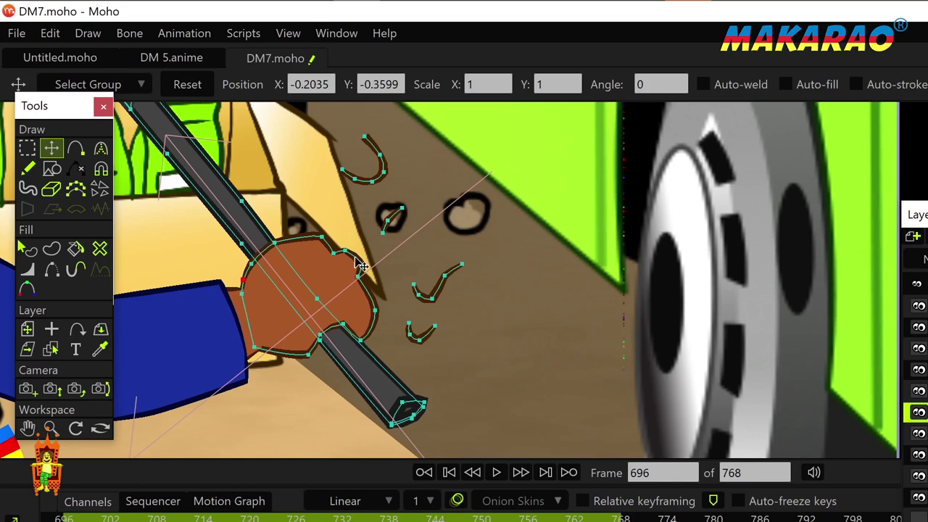
Place the short crease inside the fist's upper knuckle and trim the former thumb crease to three points
double_click(394, 216)
mouse_move(398, 215)
mouse_down()
mouse_move(321, 252)
mouse_move(342, 255)
mouse_move(333, 278)
mouse_move(340, 252)
mouse_move(325, 253)
mouse_up()
key(g)
double_click(387, 187)
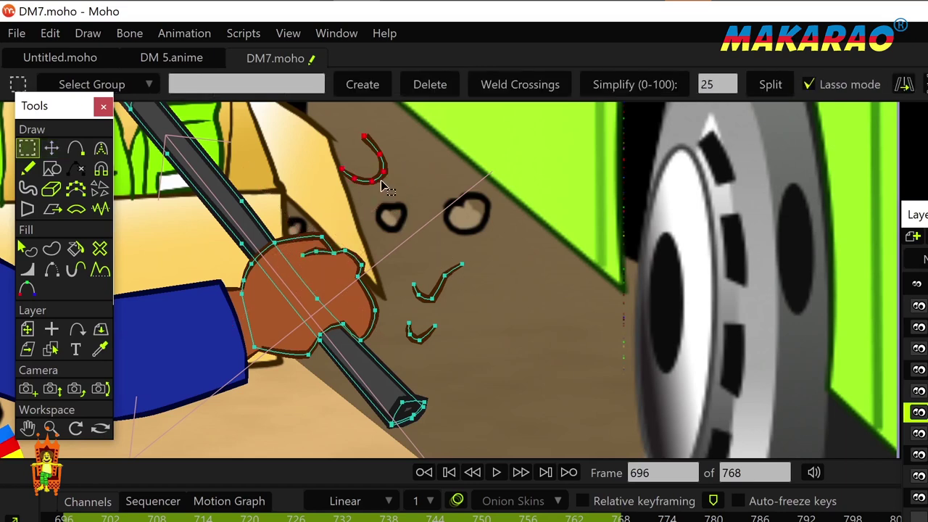
mouse_move(370, 223)
mouse_down()
mouse_move(381, 187)
mouse_move(353, 158)
mouse_move(332, 160)
mouse_move(357, 210)
mouse_up()
key(Delete)
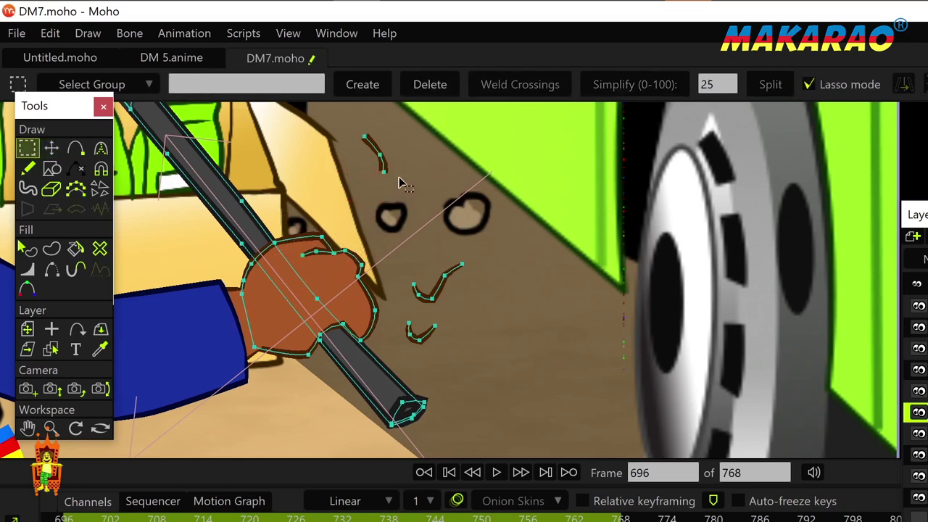
Undo the last distortions of the trimmed crease, fit it onto the lower finger, and adjust the adjoining knuckle outline
click(387, 168)
key(t)
key(ctrl+z)
key(ctrl+z)
key(ctrl+z)
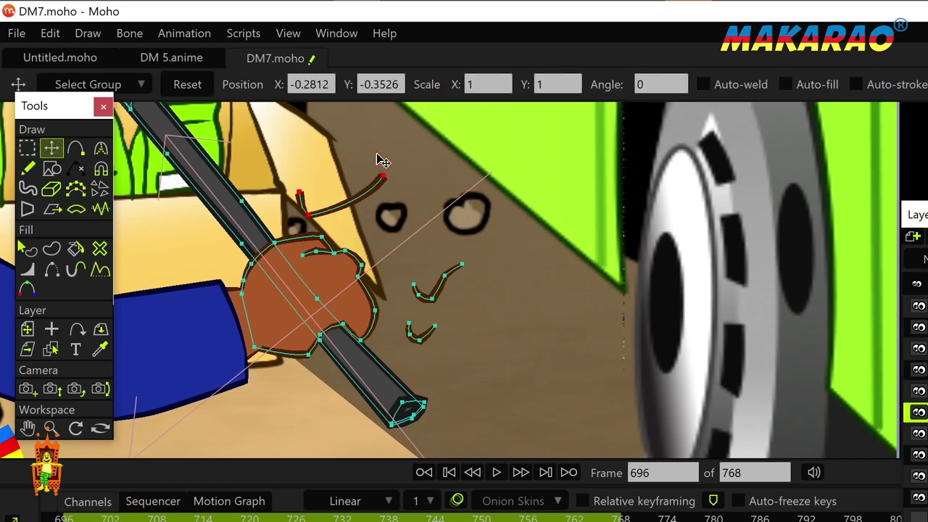
key(ctrl+z)
drag(384, 160, 324, 290)
click(358, 277)
Adjust the fist's wrist-side point and set the line width at the palm's lower corner to about 21 percent
click(246, 296)
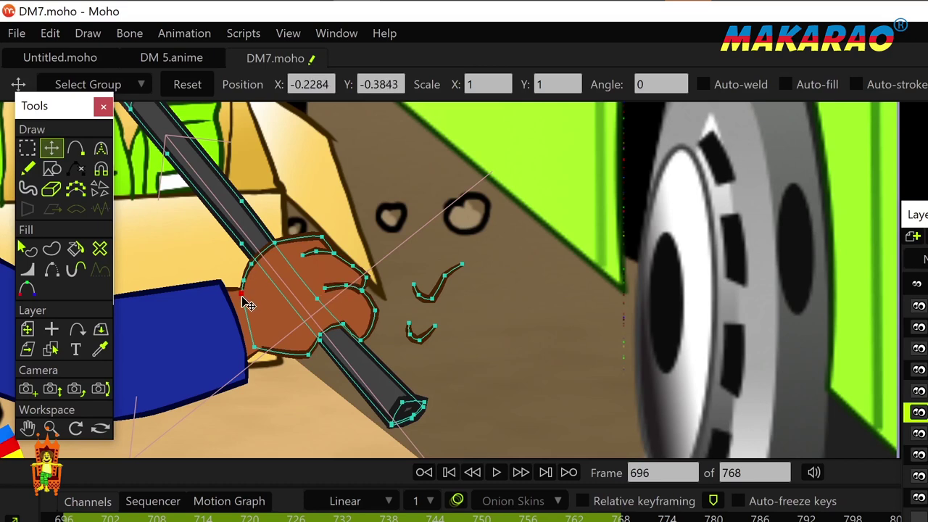
key(ctrl+z)
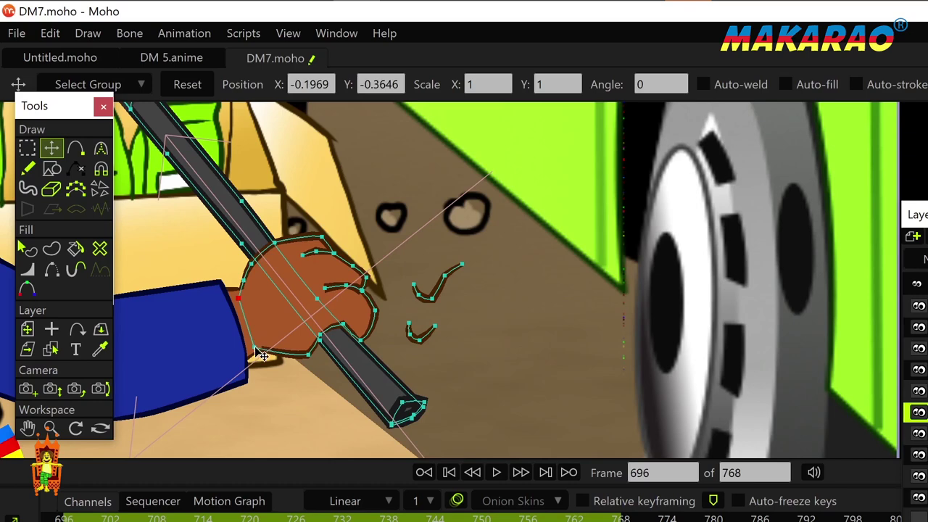
key(w)
click(308, 355)
drag(309, 356, 351, 369)
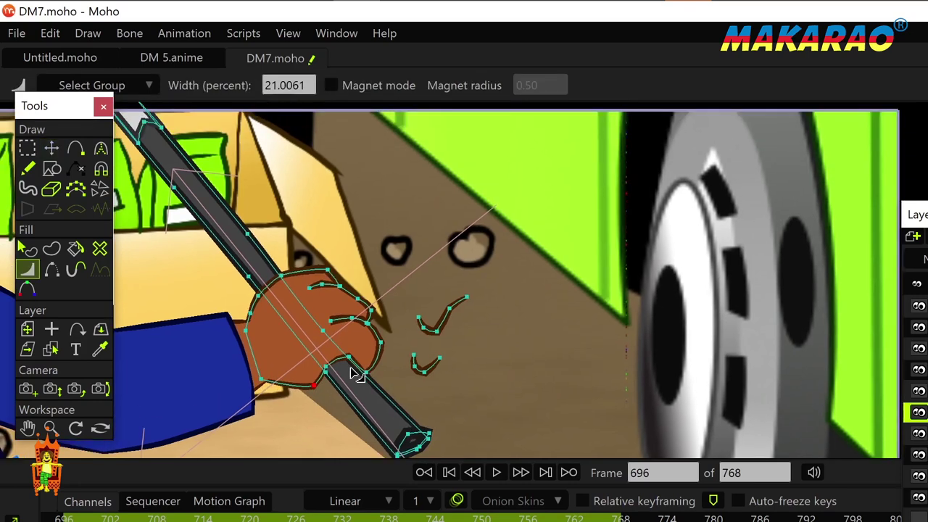
Shift the fist outline's finger-side and top knuckle points slightly inward to slim the hand around the baton
key(t)
scroll(355, 373, down, 2)
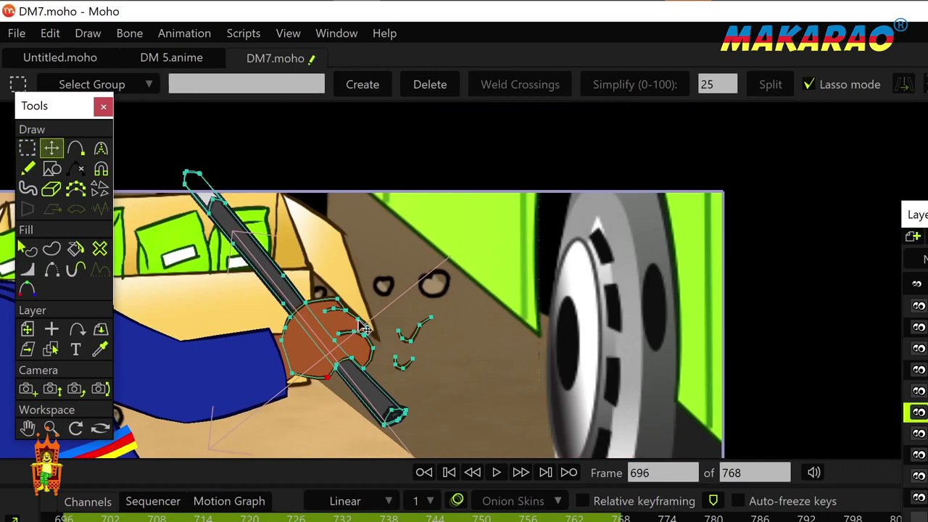
key(g)
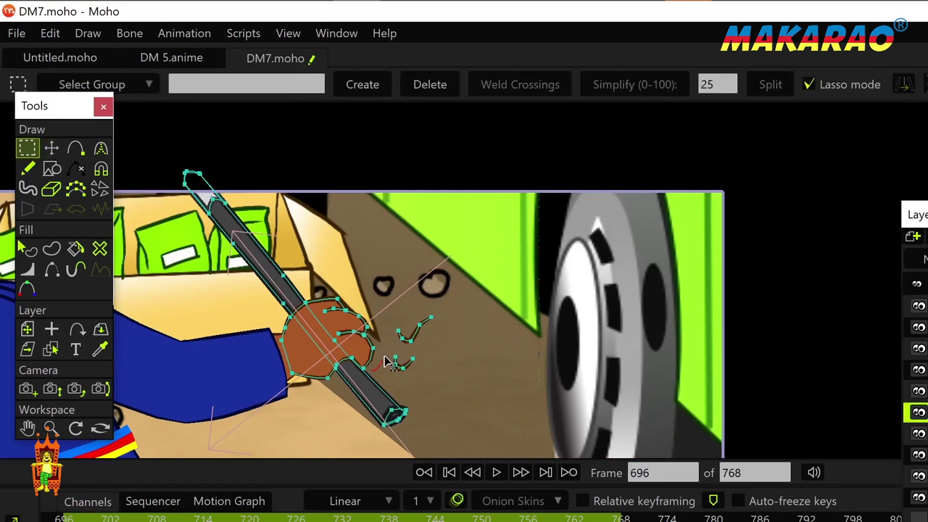
mouse_move(389, 362)
mouse_down()
mouse_move(340, 318)
mouse_move(309, 310)
mouse_move(312, 299)
mouse_move(283, 327)
mouse_move(297, 324)
mouse_move(290, 348)
mouse_up()
key(t)
click(306, 303)
click(306, 303)
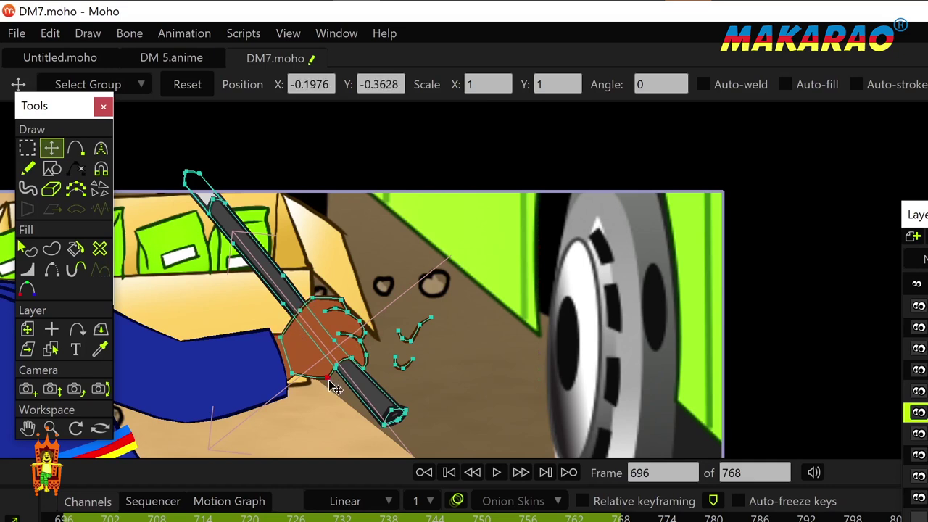
drag(387, 379, 375, 401)
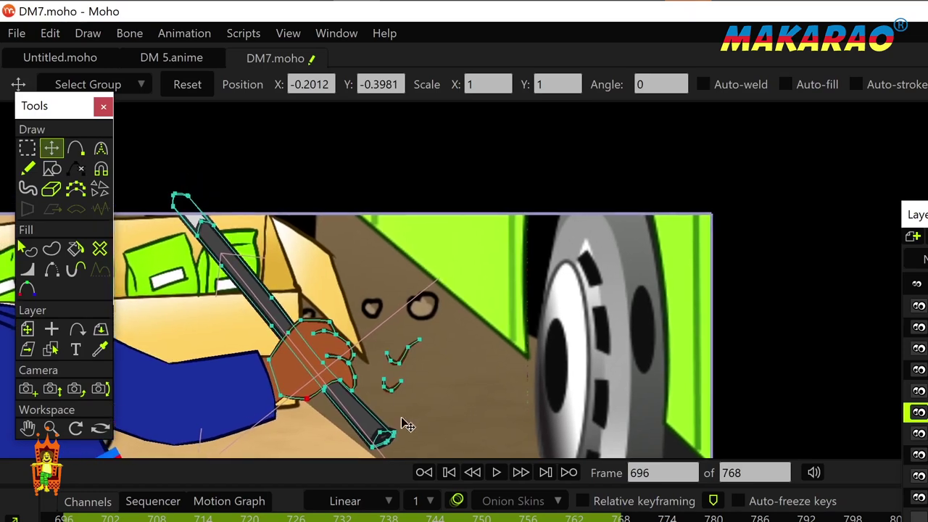
Reposition the points along the baton's wrist-side edge and around its metal tip to straighten the upper shaft
key(g)
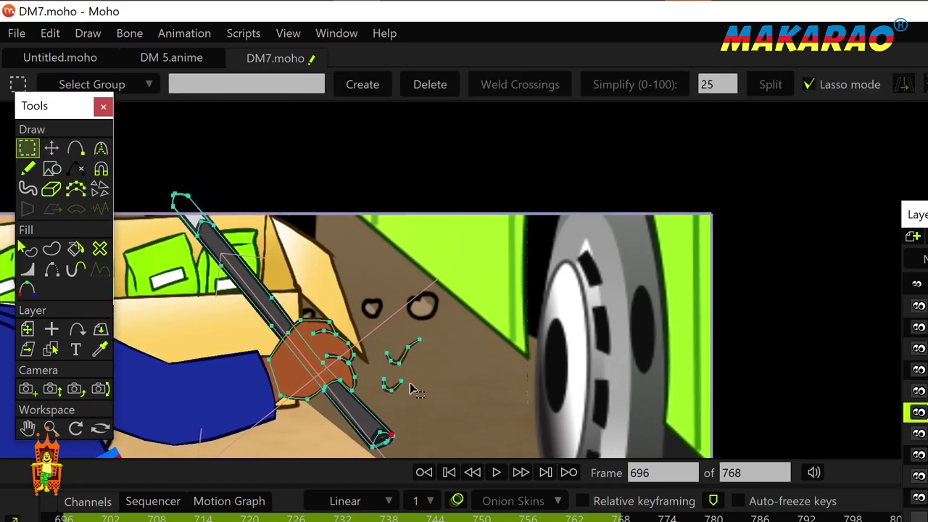
scroll(407, 390, down, 3)
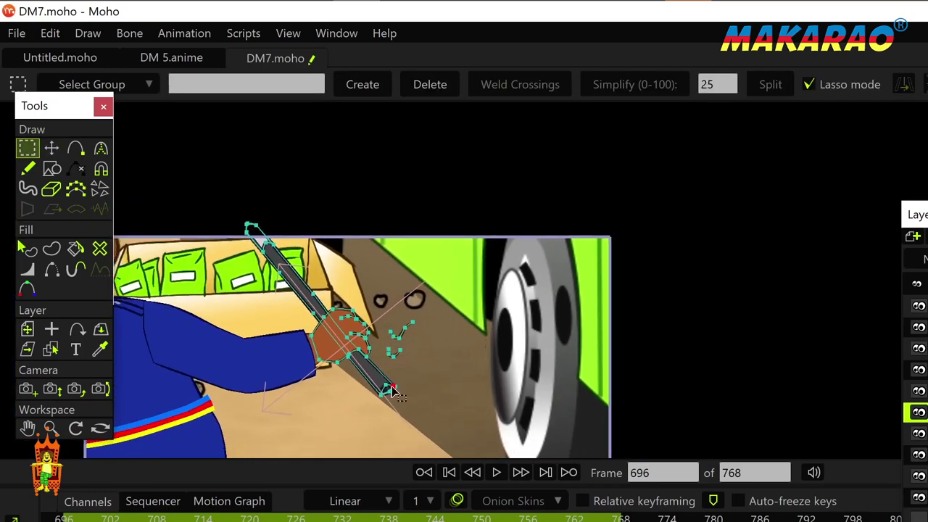
scroll(389, 381, up, 3)
drag(336, 313, 347, 374)
key(t)
click(244, 286)
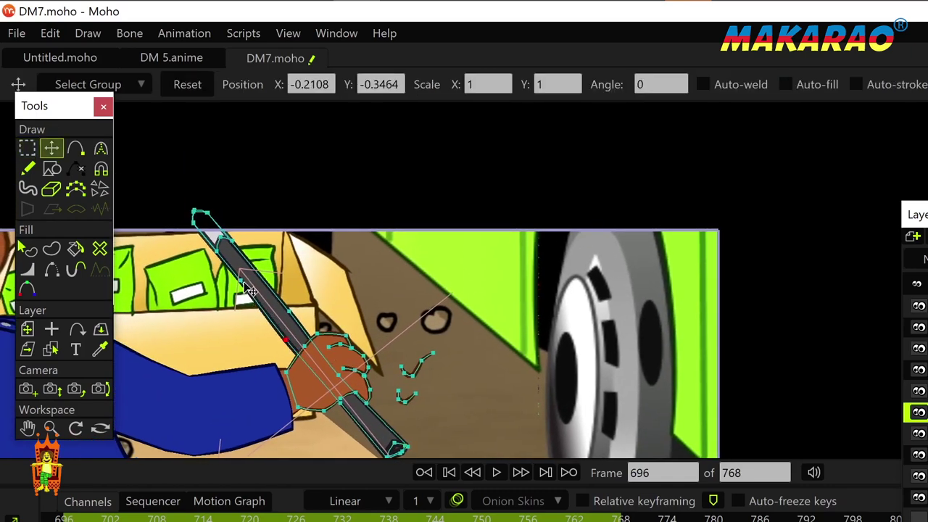
drag(248, 290, 196, 224)
drag(220, 256, 201, 217)
click(219, 239)
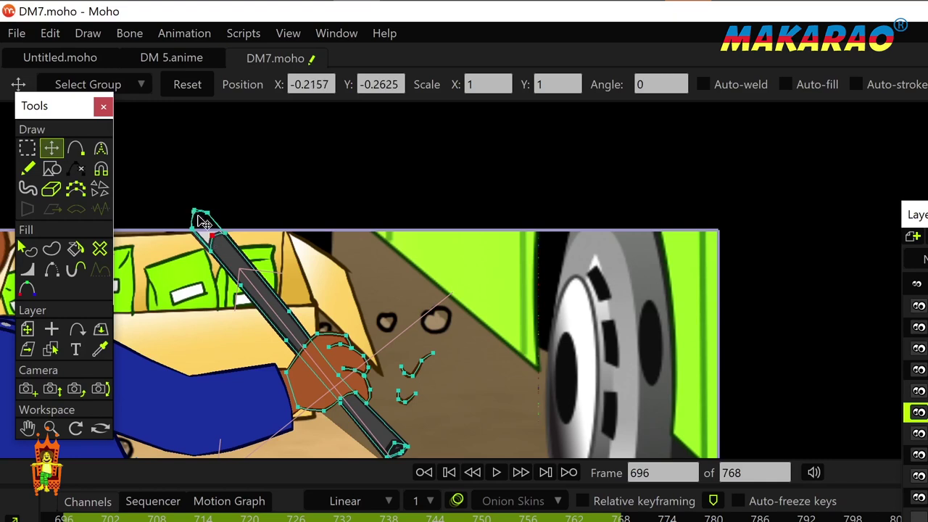
Adjust the inner end of the lower finger crease and the outline point where the lowest finger meets the baton
click(341, 376)
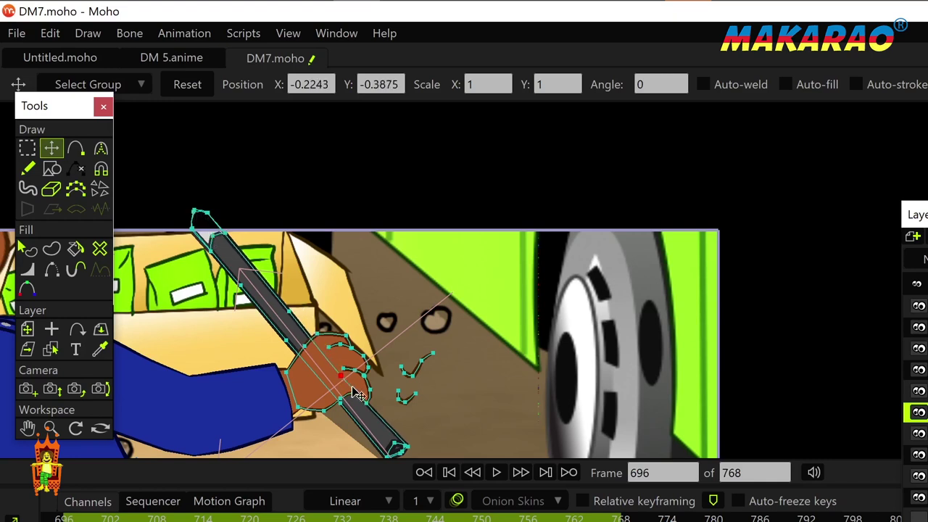
click(358, 393)
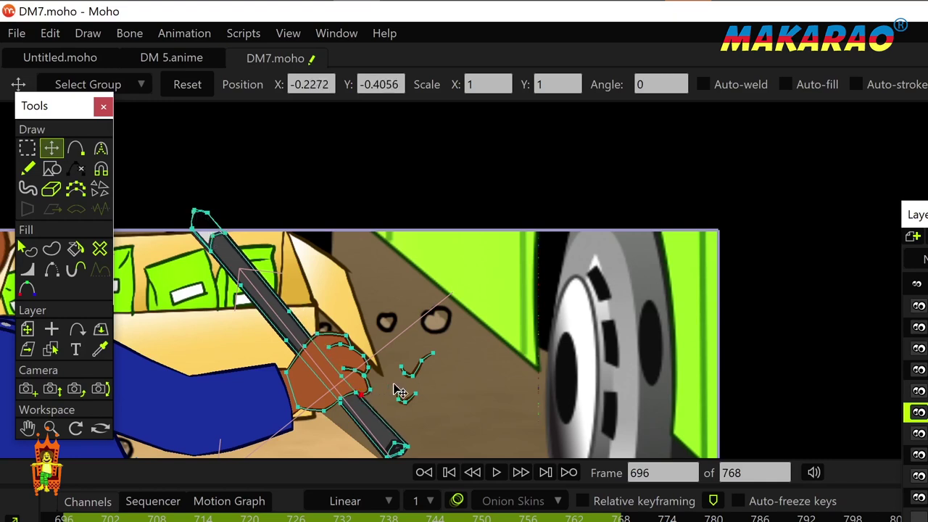
key(g)
drag(449, 386, 450, 390)
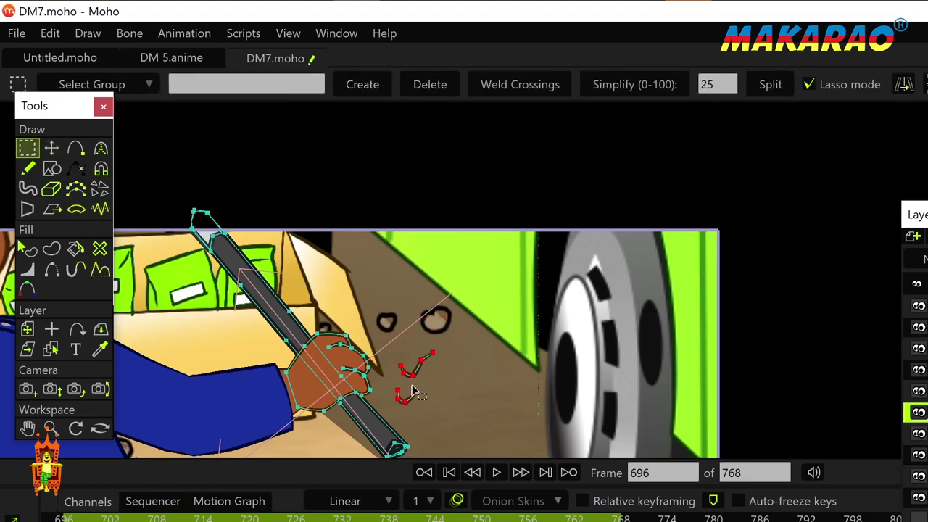
scroll(385, 338, down, 3)
Select the points on the baton's upper outer edge and tip and nudge them slightly toward the wrist side
click(327, 270)
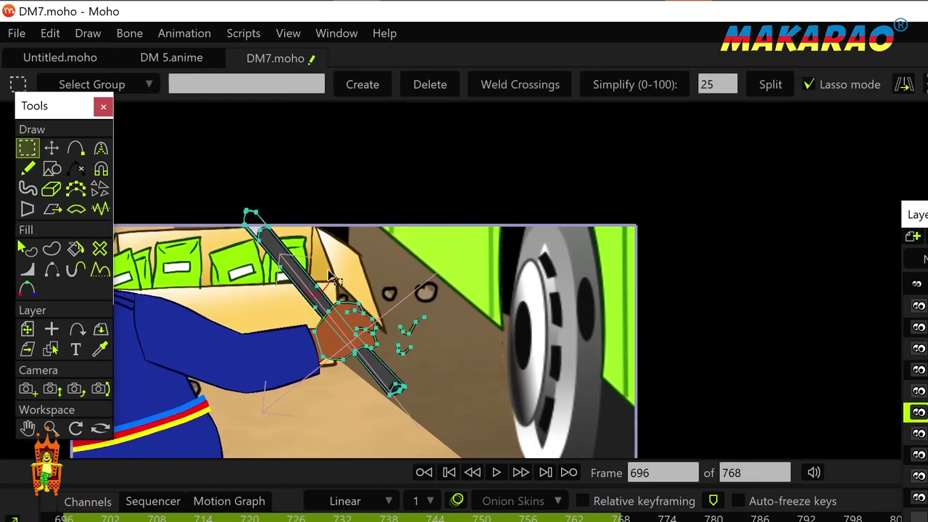
drag(327, 275, 330, 279)
key(t)
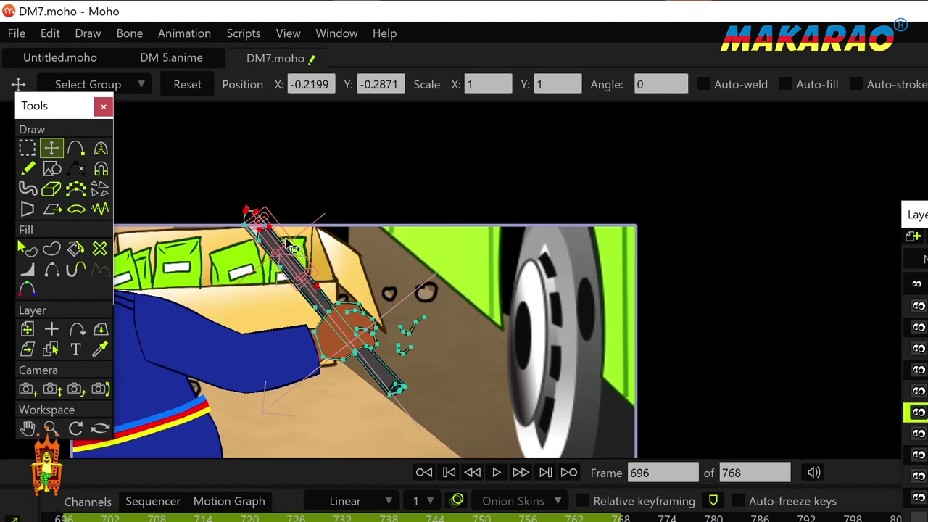
drag(287, 255, 289, 256)
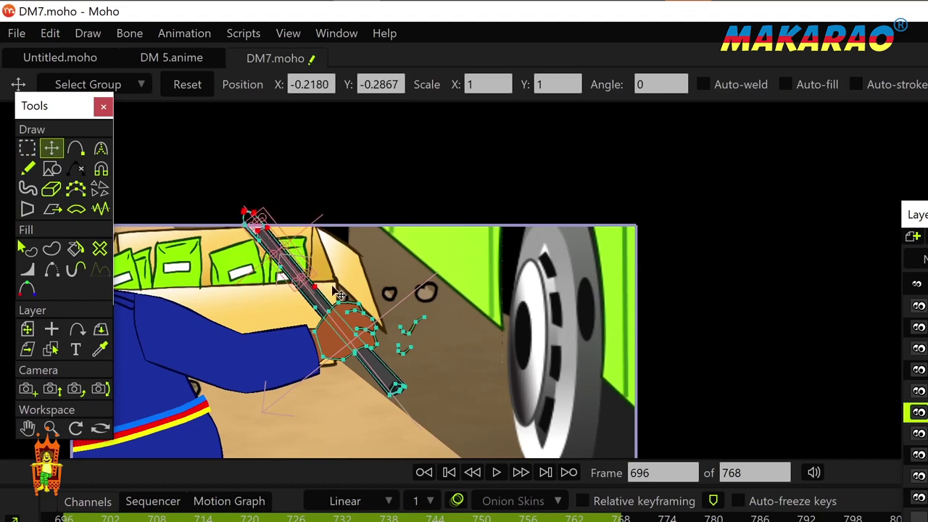
key(g)
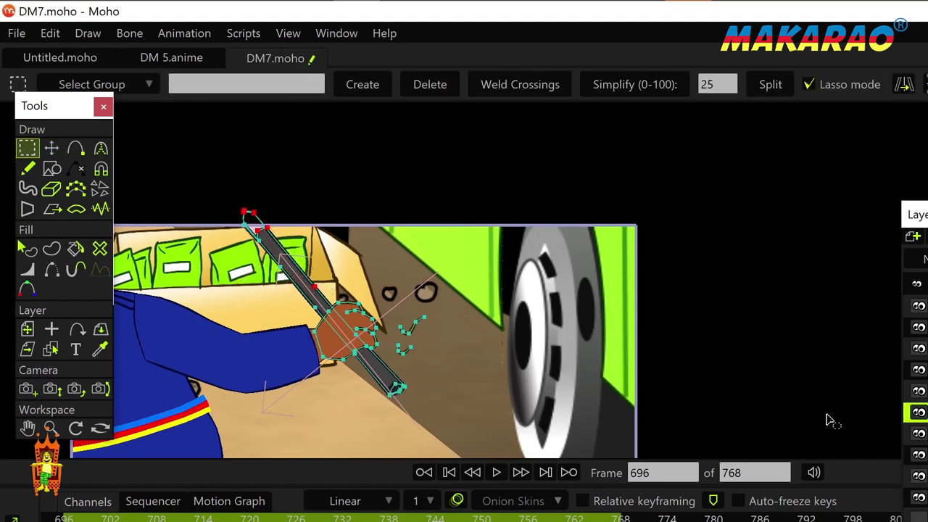
Compare the hand layers in the switch group and rename the edited angled-baton layer to fist3
click(915, 370)
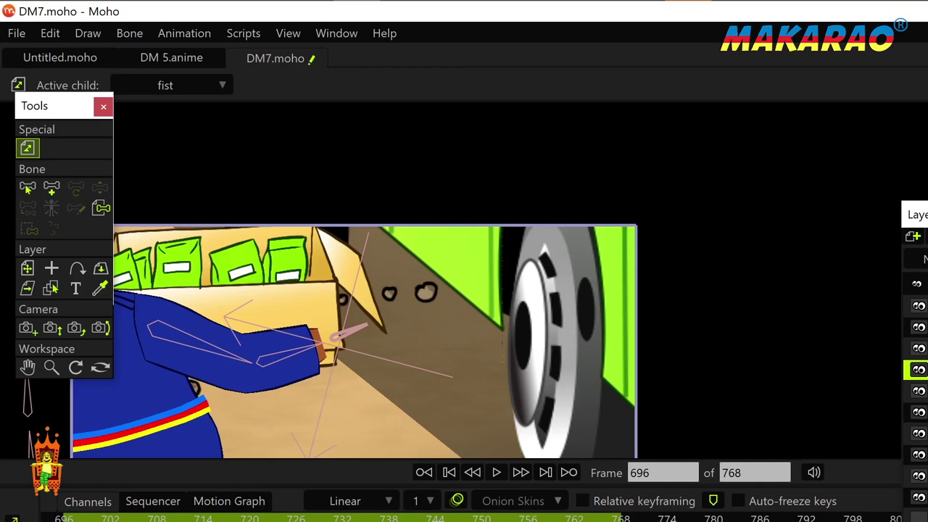
click(922, 433)
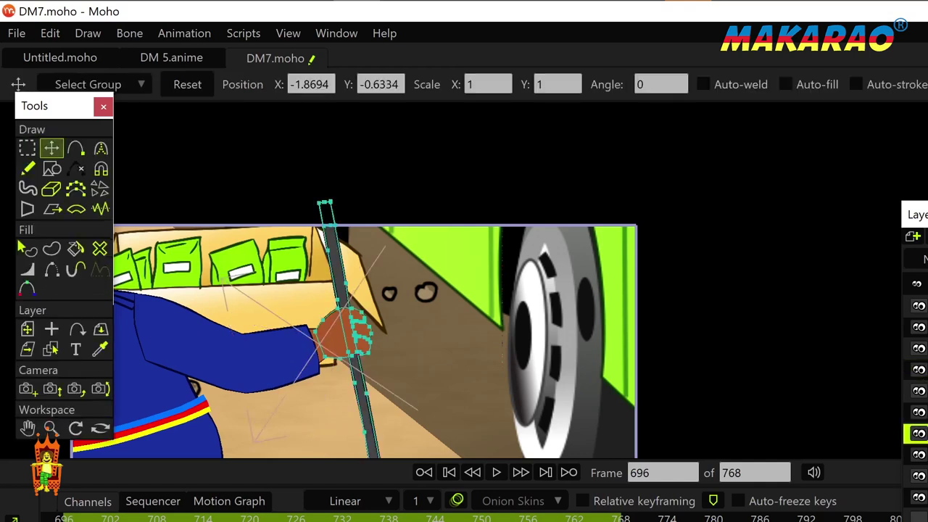
click(921, 412)
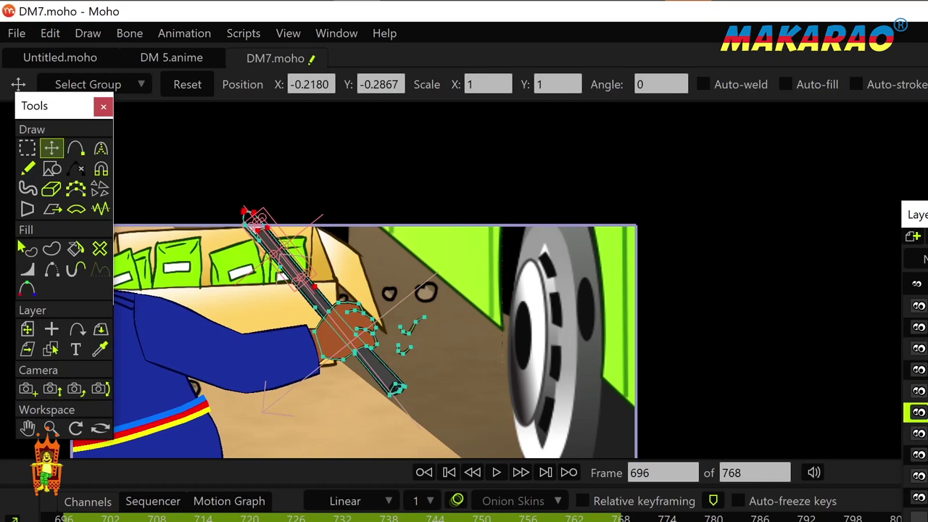
double_click(919, 411)
click(476, 77)
text(3)
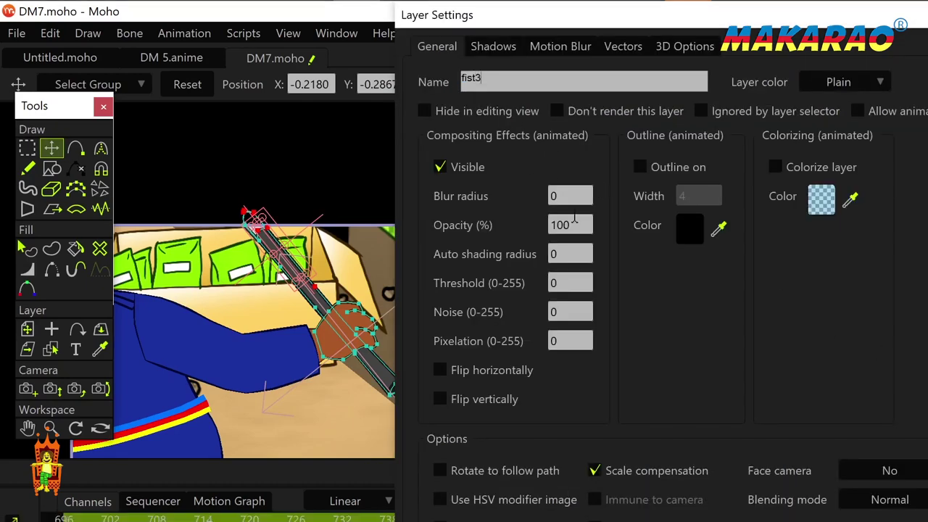
key(Return)
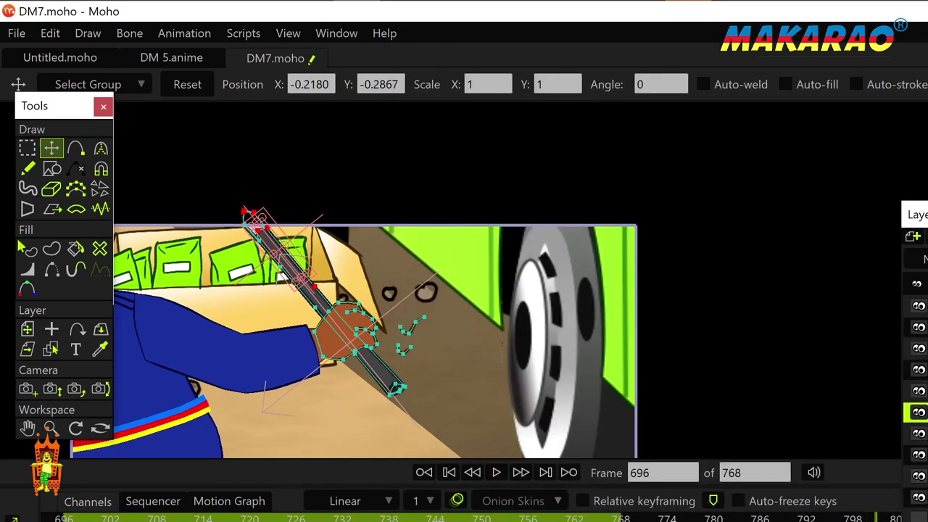
Delete the two leftover crease strokes beside the fist on the fist3 layer and check the cleaned-up hand
click(919, 433)
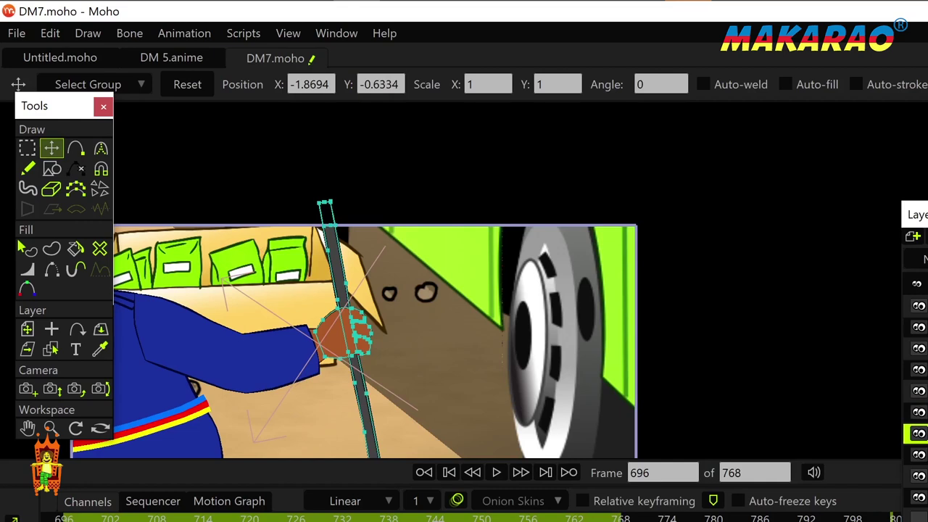
click(918, 412)
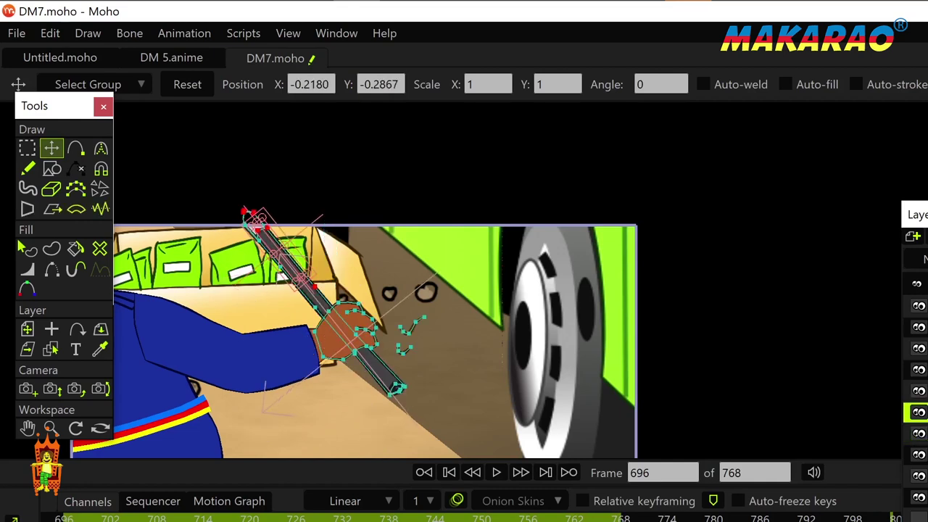
key(g)
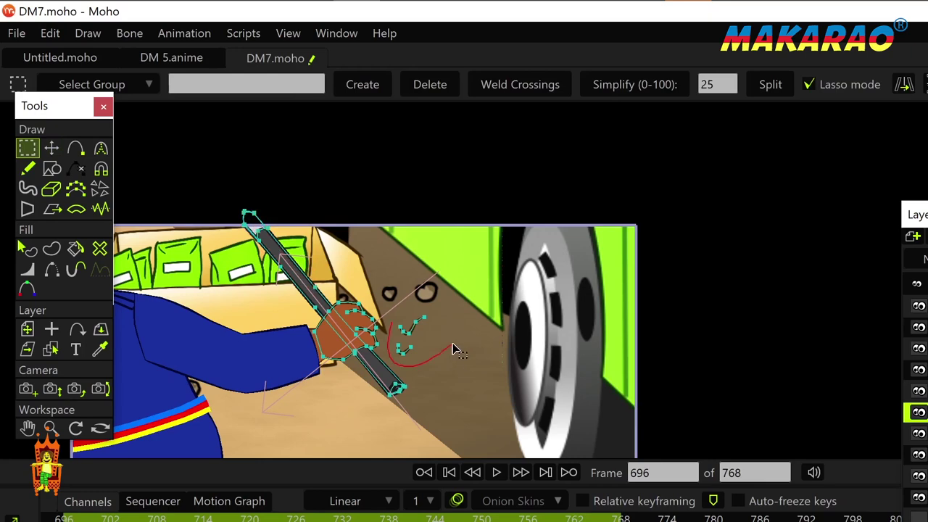
drag(453, 348, 450, 355)
key(Delete)
key(q)
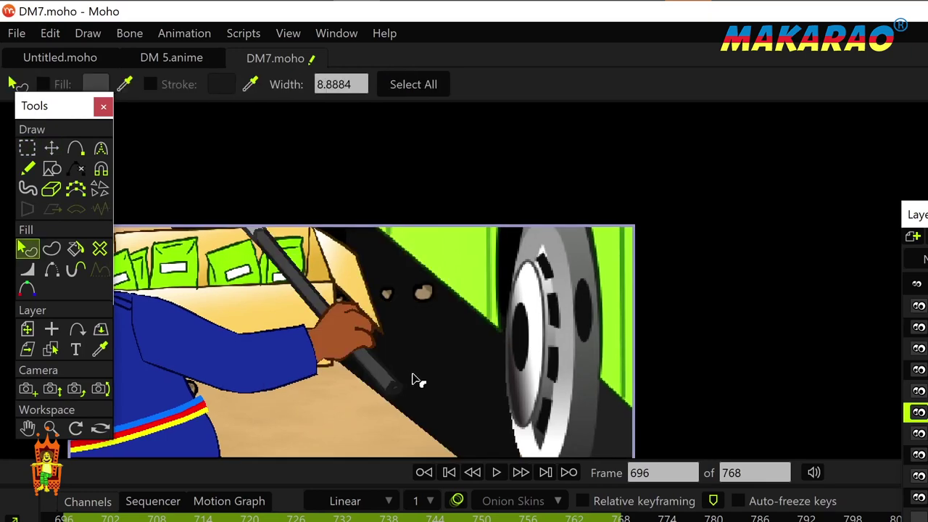
scroll(400, 379, up, 3)
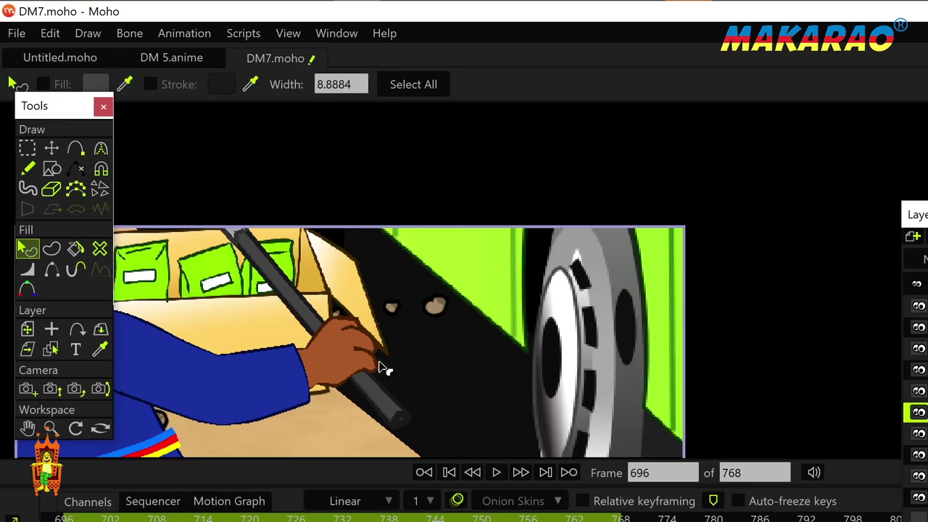
scroll(382, 367, down, 3)
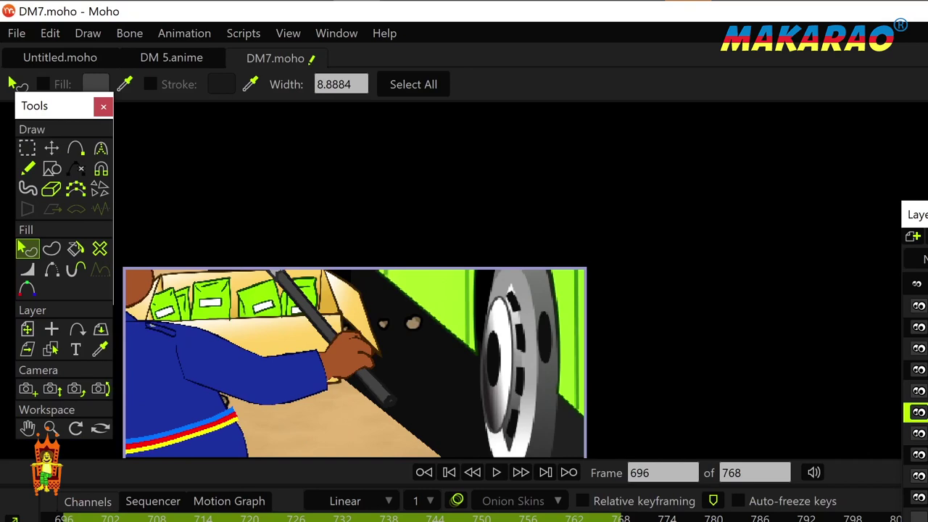
Play the animation from frame 696 and step back and forth around frame 699 to check the redrawn hand
key(space)
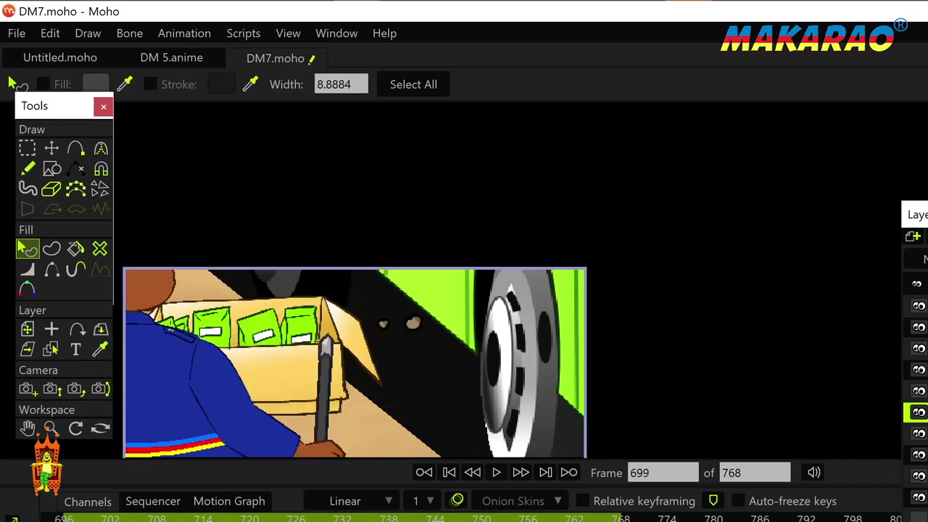
key(ctrl+Left)
key(ctrl+Left)
key(ctrl+Right)
key(ctrl+Right)
Select the cop's bone layer and step between frames 696 and 701, comparing the hand and baton poses
click(917, 327)
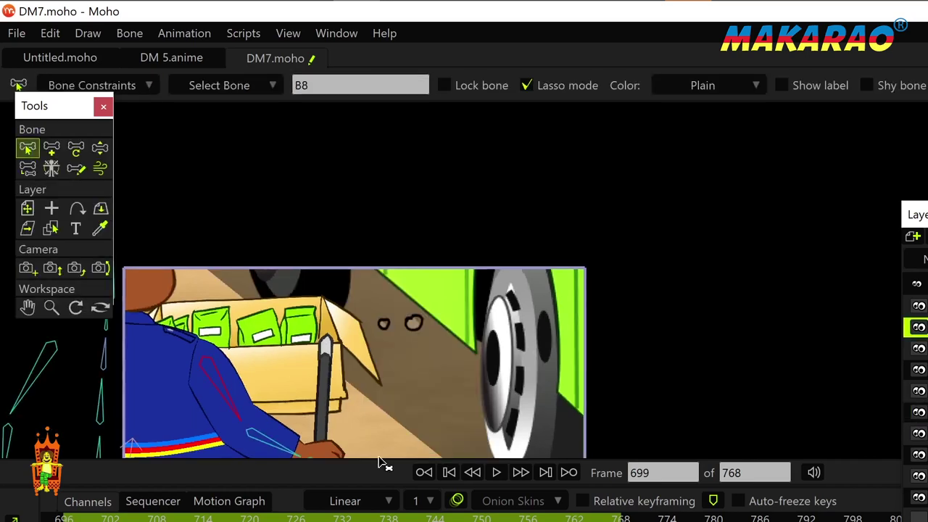
key(ctrl+Right)
key(ctrl+Right)
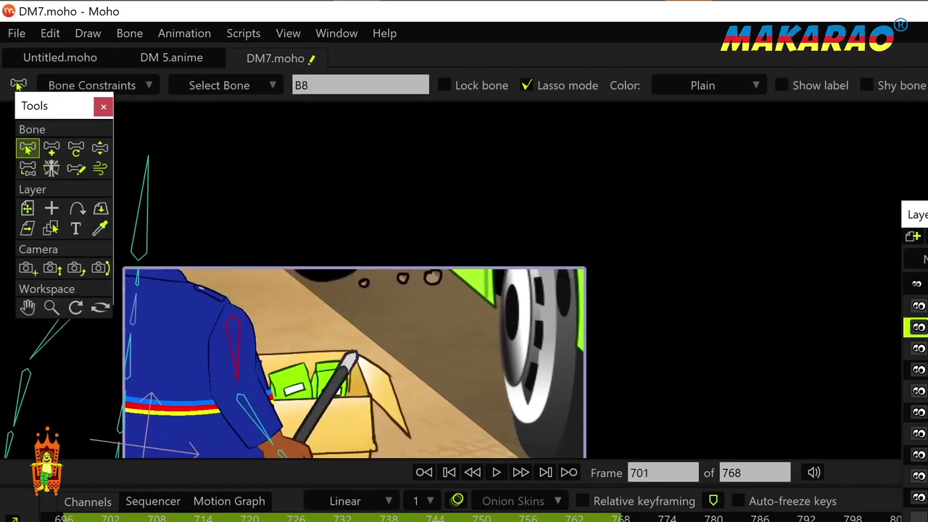
key(ctrl+Left)
key(ctrl+Left)
key(ctrl+Left)
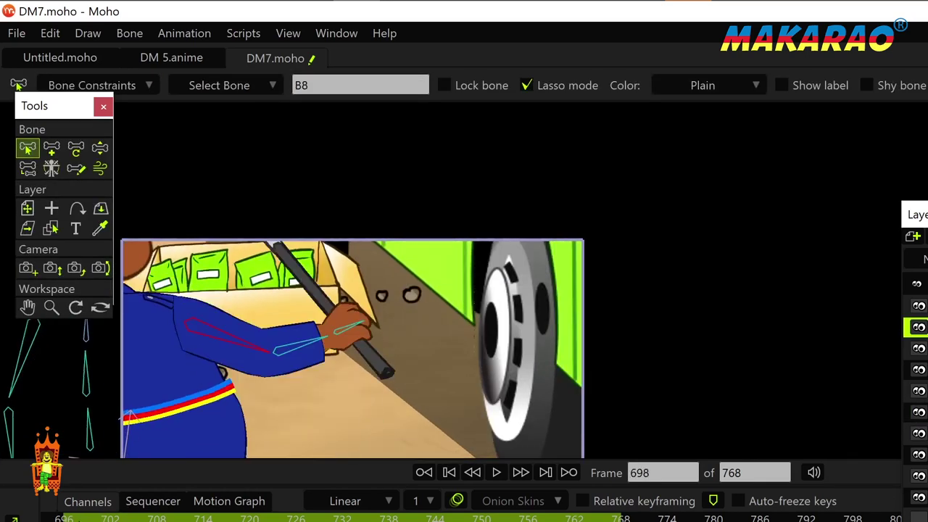
key(ctrl+Right)
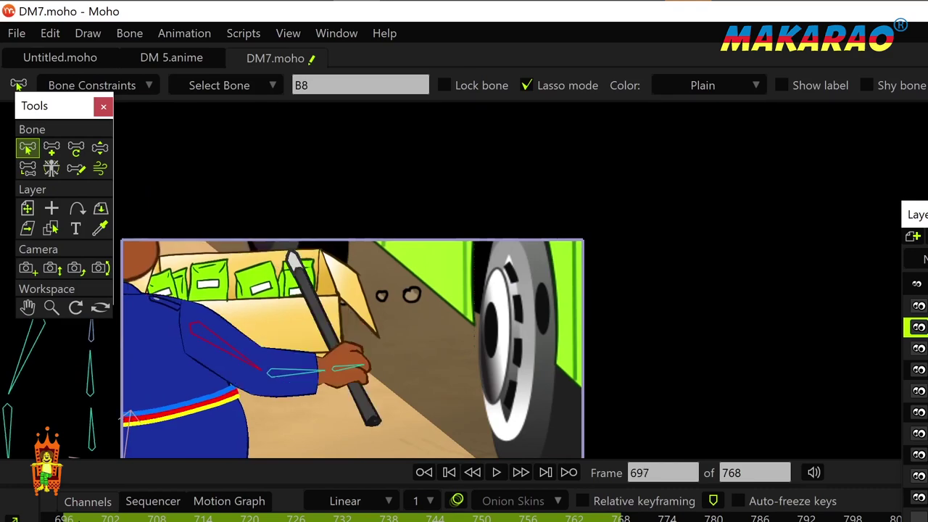
key(ctrl+Right)
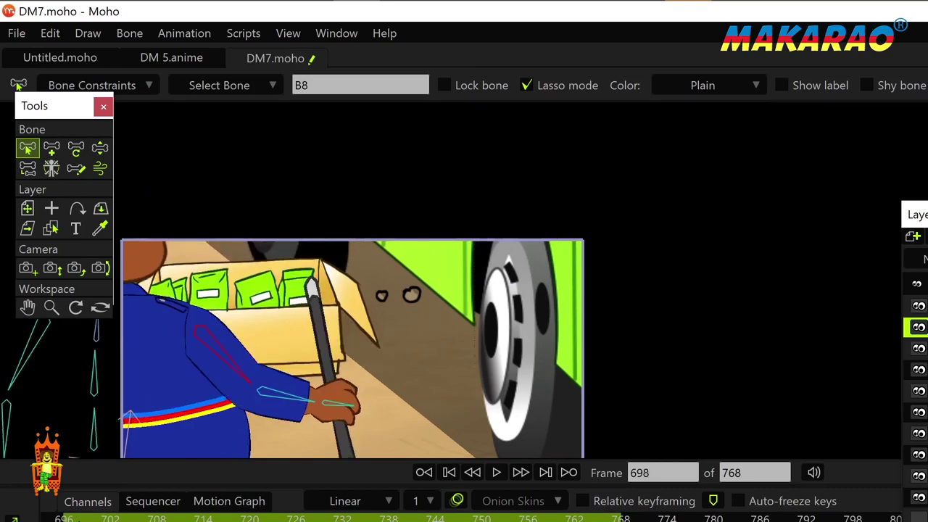
key(ctrl+Right)
Replay the swing from frame 696 and step frame by frame to 700, examining how the hand and baton change
click(66, 518)
key(space)
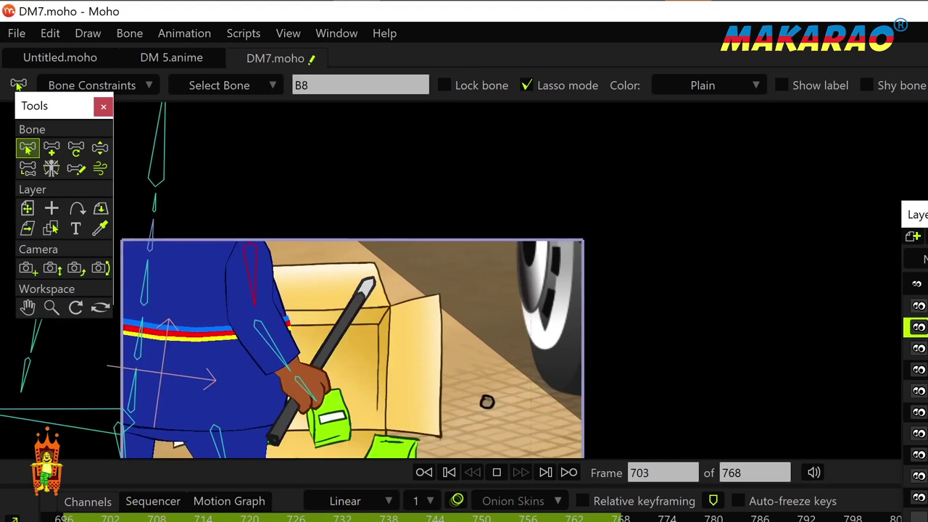
key(space)
key(shift+Left)
key(space)
key(space)
key(shift+Left)
key(ctrl+Right)
key(ctrl+Right)
key(ctrl+Right)
key(ctrl+Left)
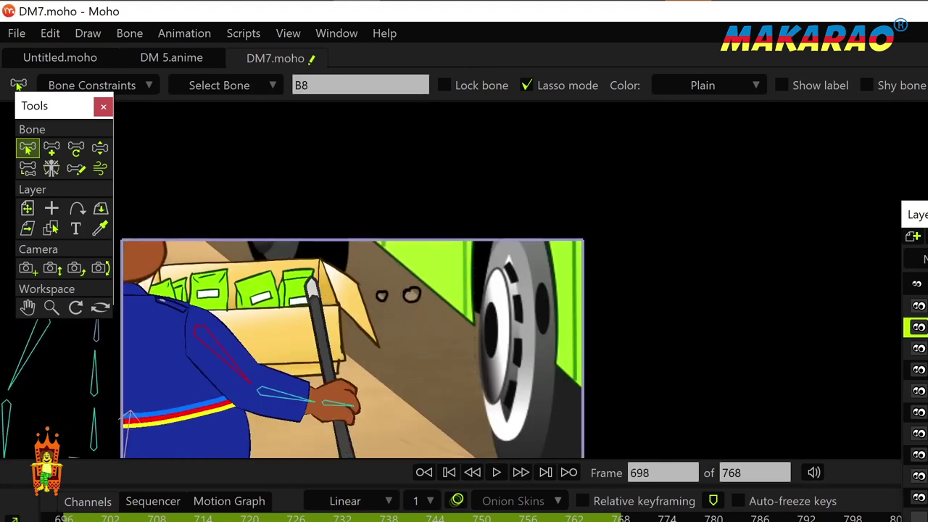
key(ctrl+Right)
key(ctrl+Right)
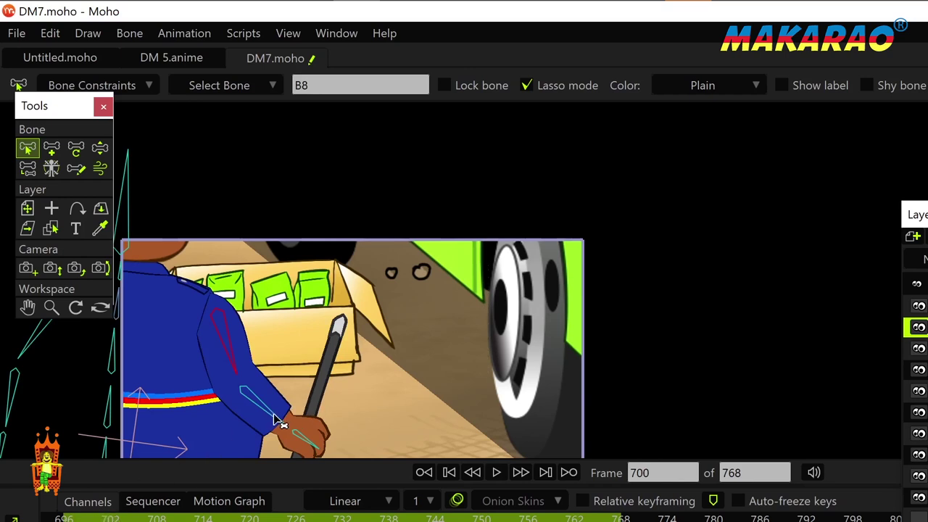
Select the forearm bone of the arm holding the baton and rotate it up near frame 700 to raise the hand
key(ctrl+Right)
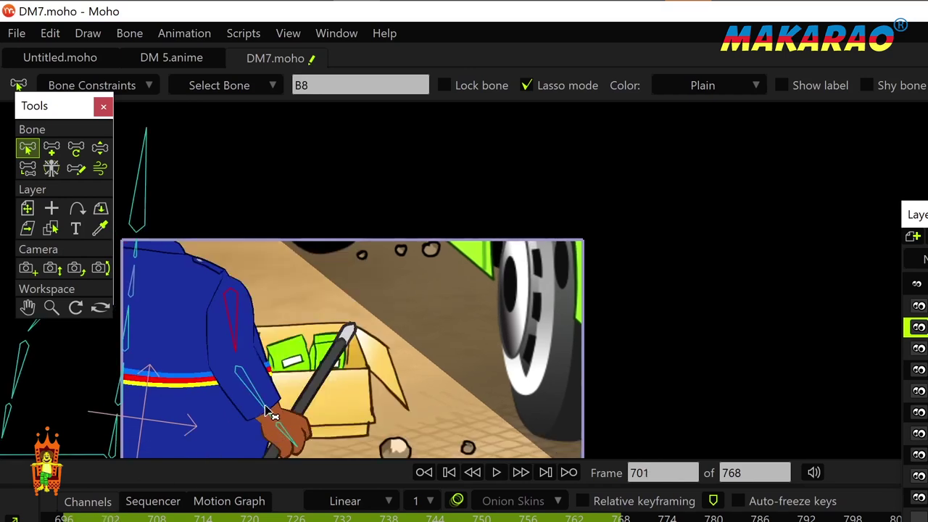
click(265, 404)
key(ctrl+Left)
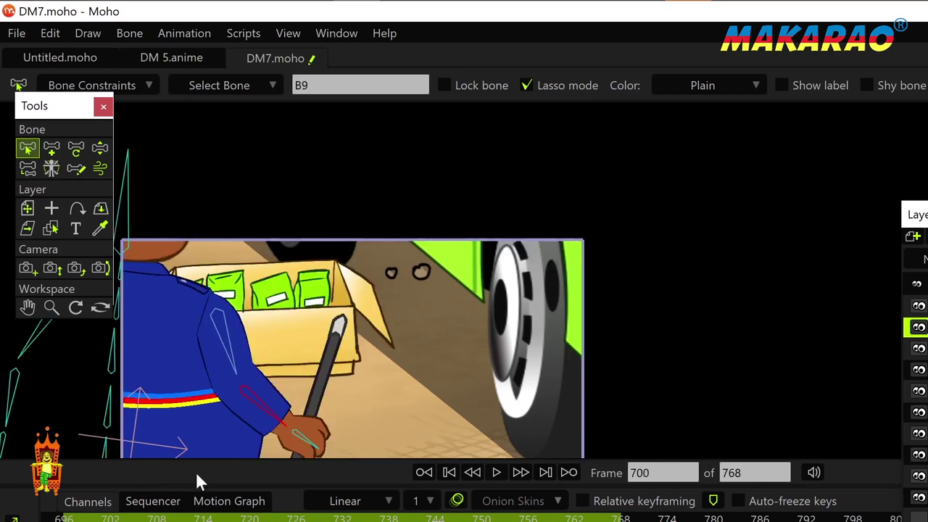
key(z)
drag(269, 435, 317, 327)
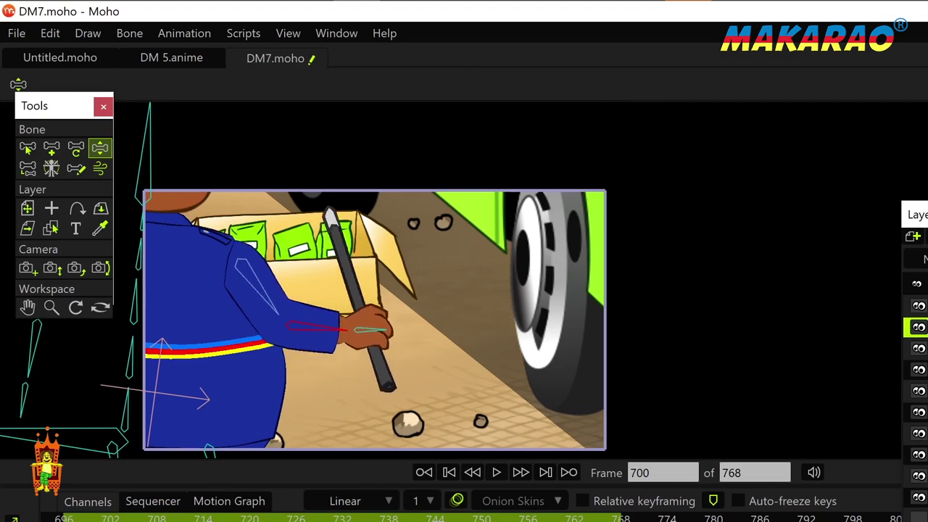
Step through the preceding frames, and fine-tune the forearm and upper arm bones at frame 701 to lower the baton hand slightly
key(Left)
key(Left)
key(Left)
key(Left)
key(Right)
key(Right)
key(Right)
key(Right)
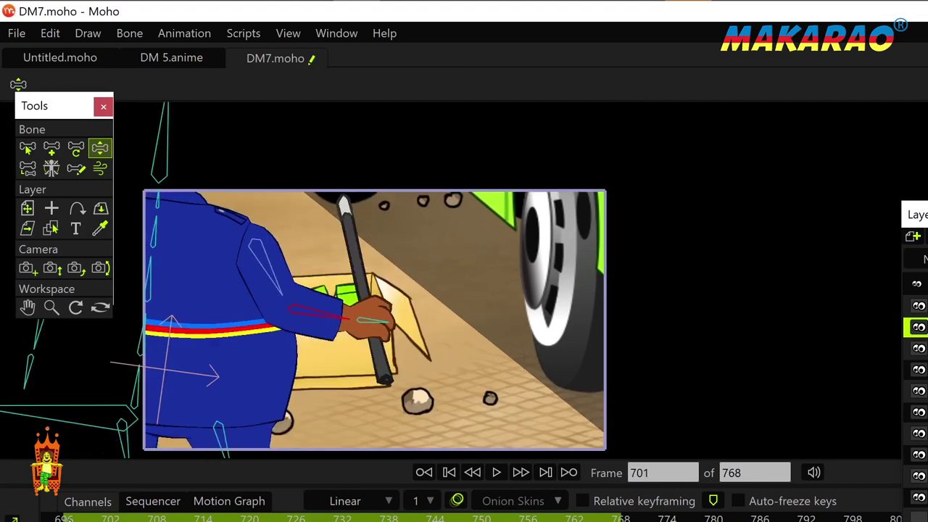
drag(327, 313, 328, 322)
mouse_move(285, 286)
mouse_down()
mouse_move(275, 277)
mouse_move(282, 284)
mouse_up()
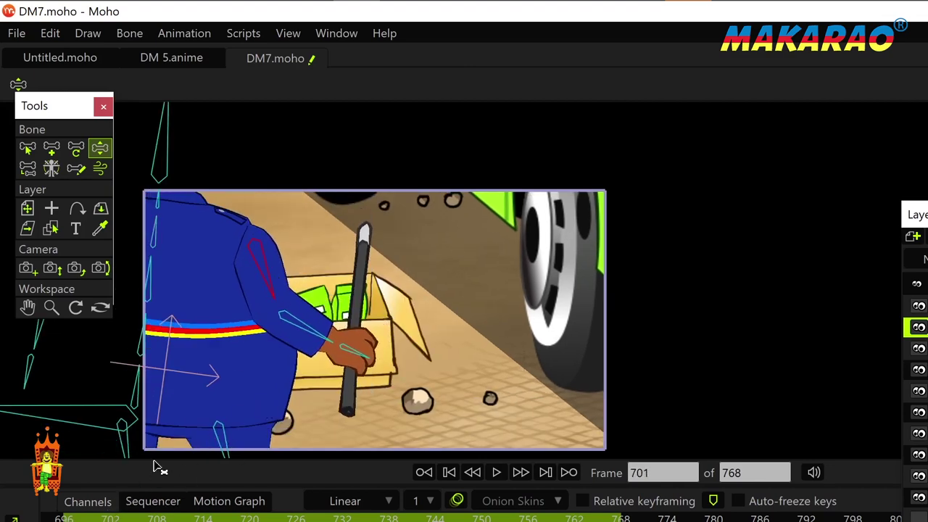
Step back to frame 696 and forward to 701, checking the adjusted arm swing
key(Left)
key(Left)
key(Left)
key(Left)
key(Left)
key(Right)
key(Right)
key(Right)
key(Right)
key(Right)
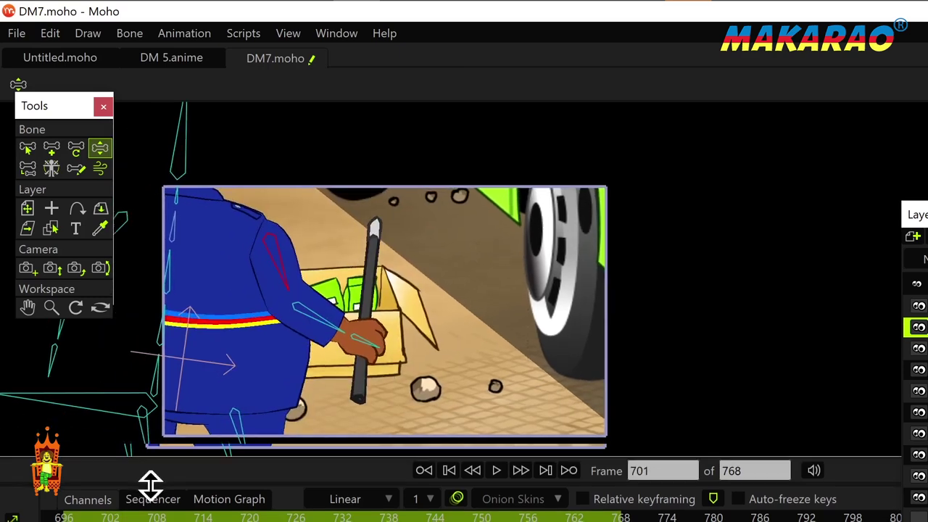
Enlarge the timeline to show the bone keyframes, look at frame 743, and step between frames 696 and 701 to review the arm motion
drag(149, 483, 145, 416)
drag(129, 500, 129, 501)
click(428, 453)
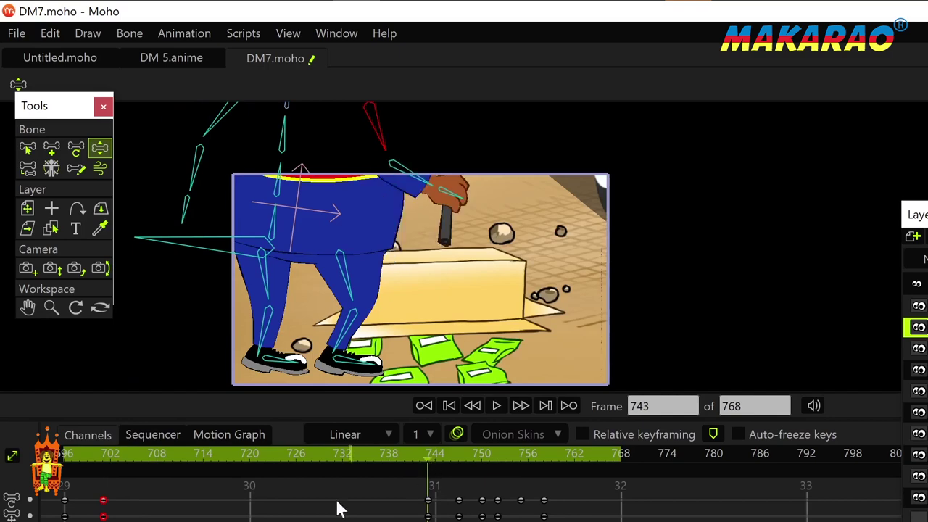
click(65, 453)
key(Right)
key(Right)
key(Right)
key(Right)
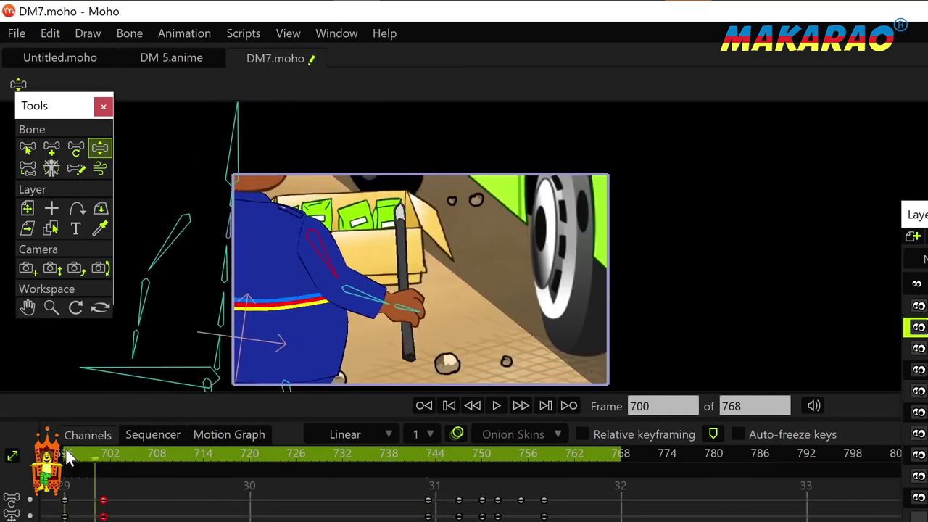
key(Right)
key(Left)
key(Left)
key(Left)
key(Left)
key(Left)
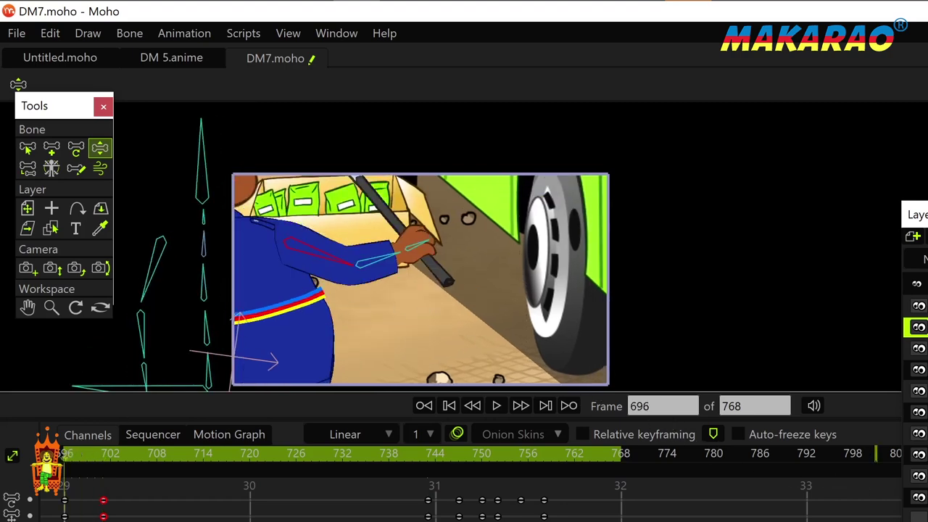
On the fist3 layer at frame 700, move the baton's tip points down toward the hand and adjust the shaft's edge point
click(920, 412)
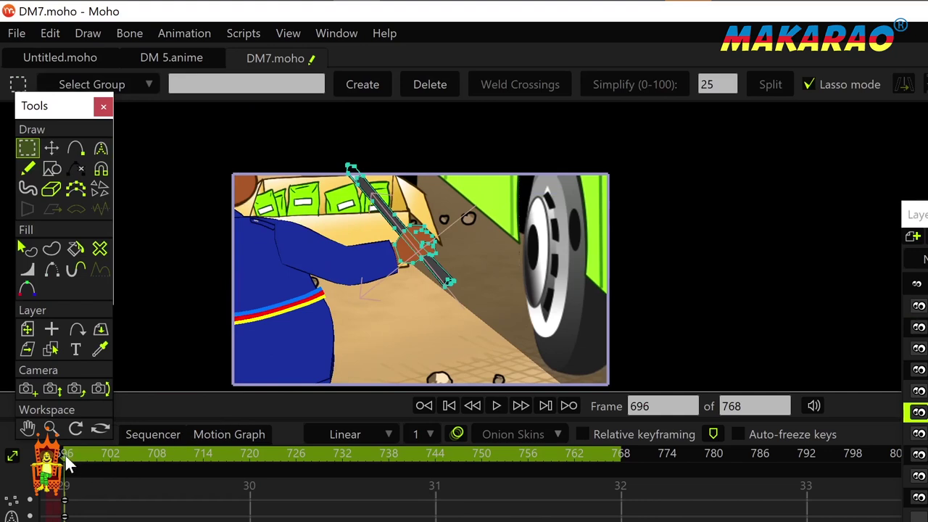
key(space)
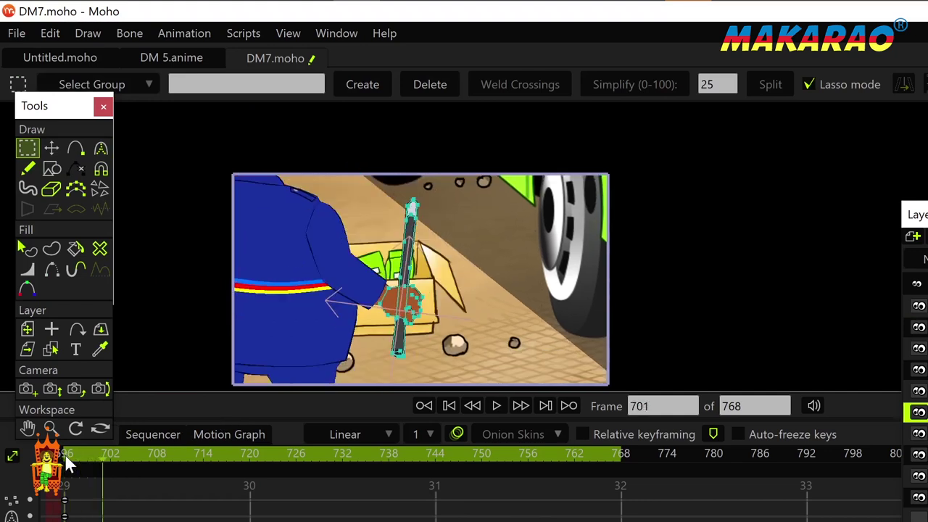
key(Left)
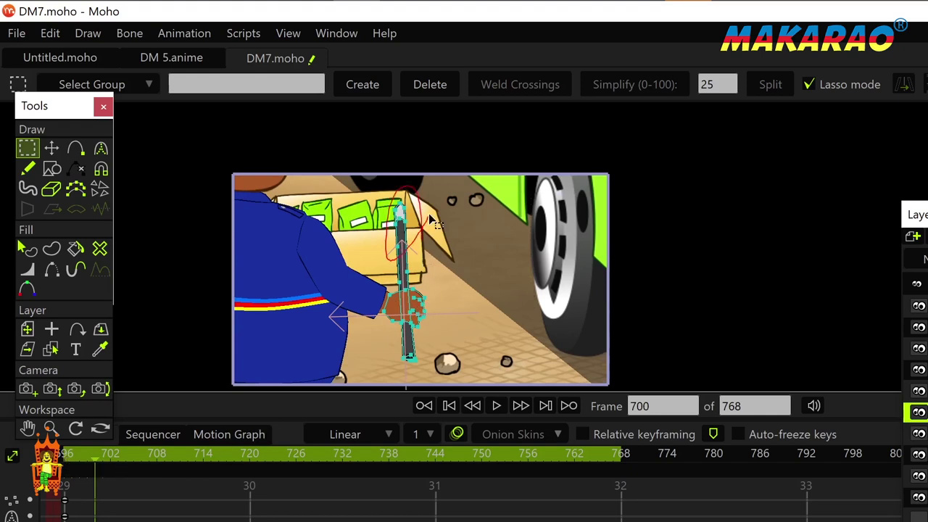
drag(430, 218, 426, 217)
key(t)
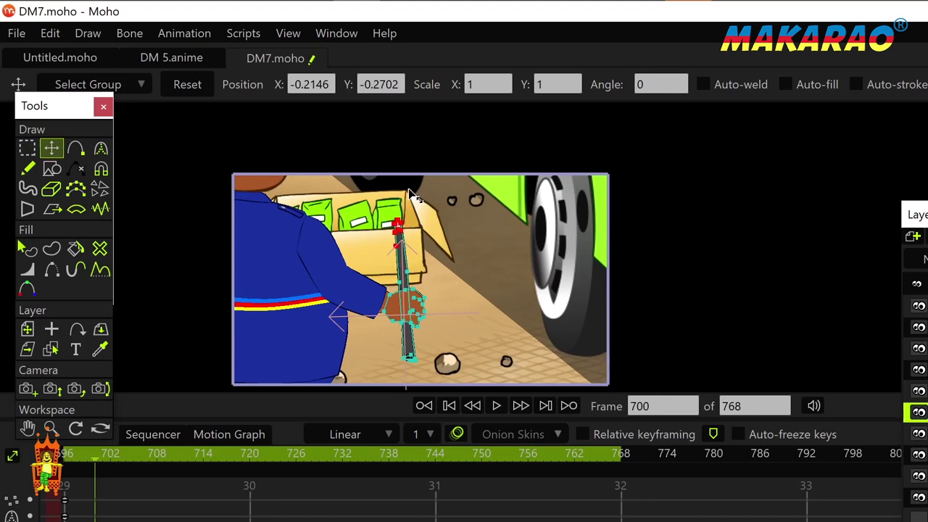
drag(410, 196, 410, 198)
scroll(414, 286, up, 3)
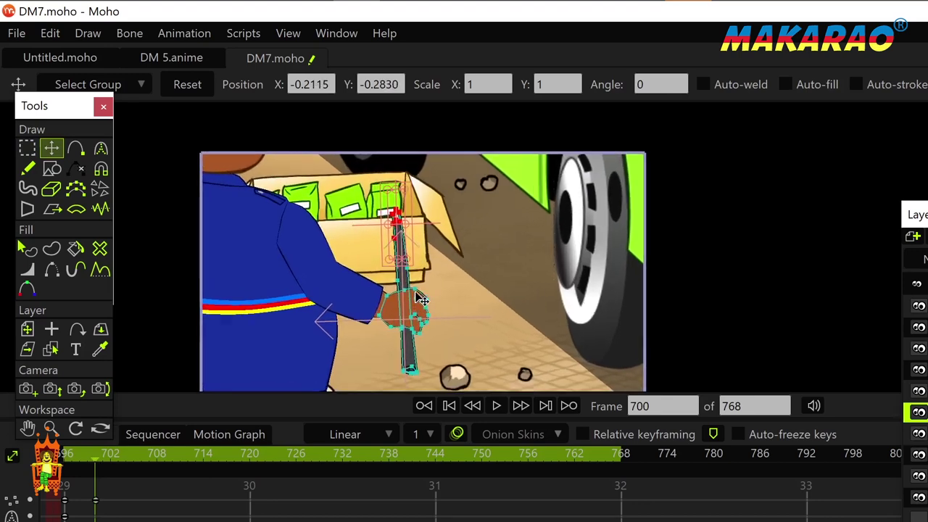
click(406, 266)
drag(407, 266, 405, 267)
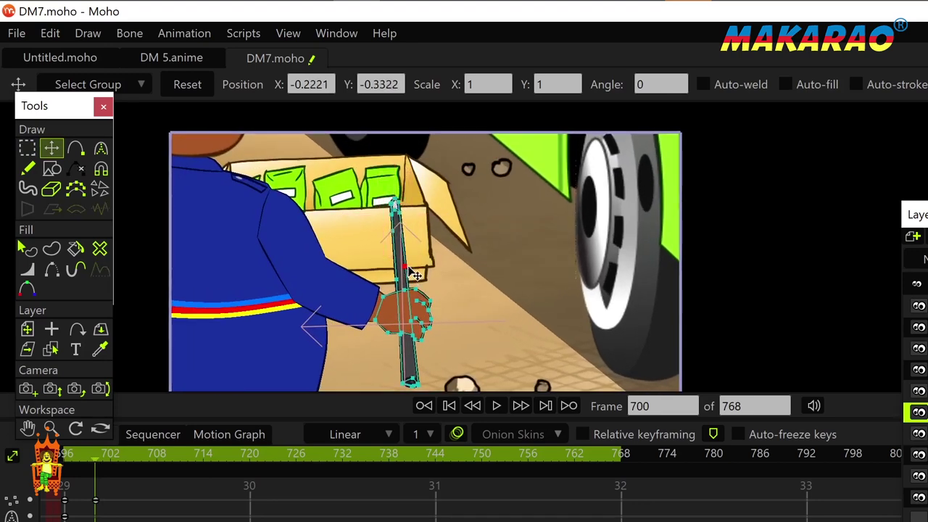
Reposition the finger points and the baton edge point beneath the fist at frame 700 to start reshaping the grip
scroll(417, 332, up, 3)
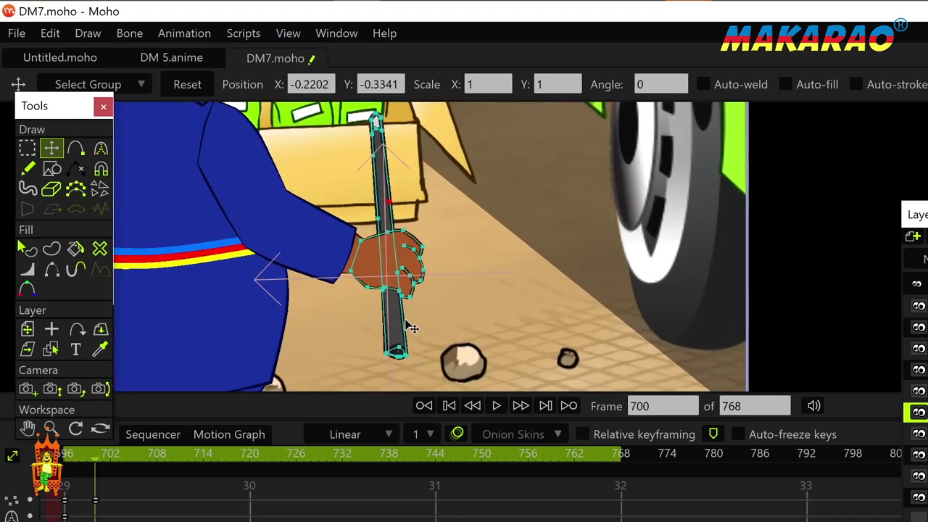
scroll(413, 290, up, 3)
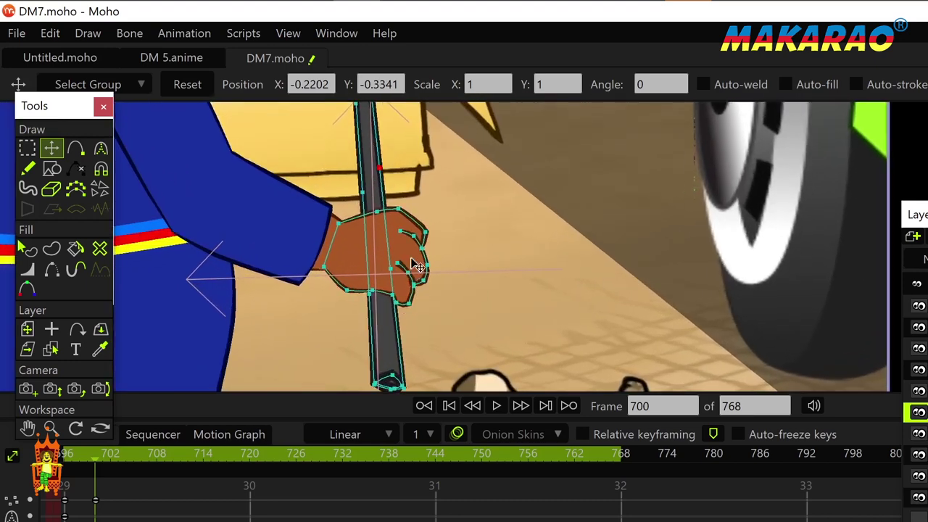
click(400, 230)
click(423, 250)
click(427, 257)
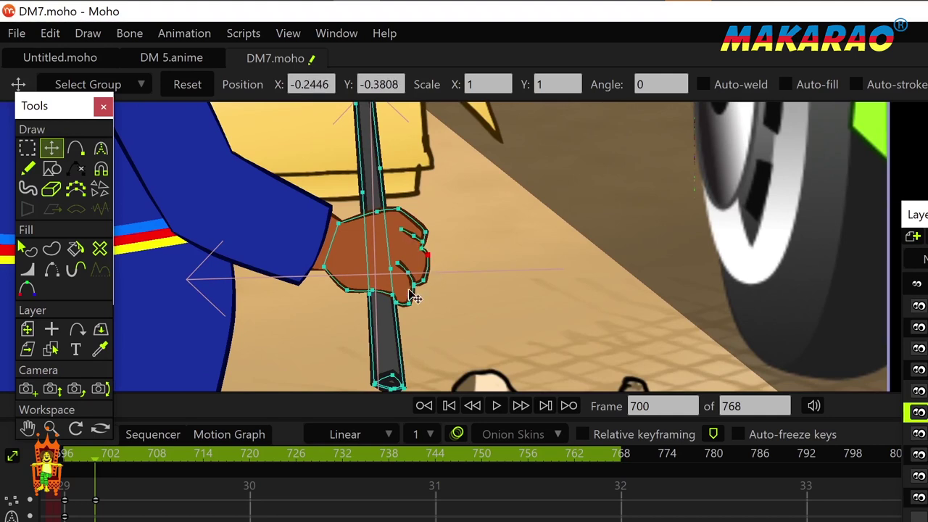
drag(397, 304, 406, 252)
click(406, 290)
scroll(406, 255, down, 2)
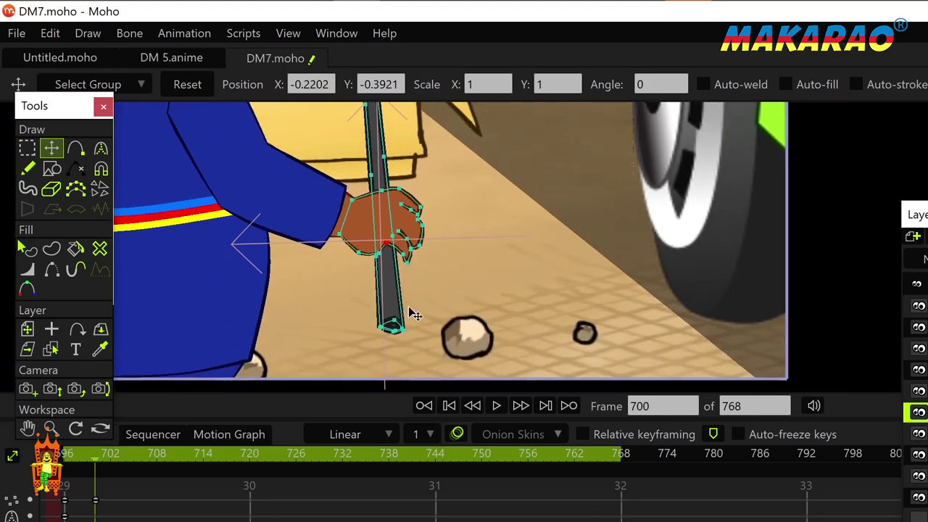
Shift the baton's lower end outward from the body and reposition the lower finger's points at frame 700
key(g)
mouse_move(426, 339)
mouse_down()
mouse_move(396, 327)
mouse_move(439, 287)
mouse_move(414, 271)
mouse_move(415, 224)
mouse_move(405, 254)
mouse_move(407, 244)
mouse_move(417, 248)
mouse_up()
key(t)
scroll(416, 258, up, 2)
key(g)
key(t)
key(g)
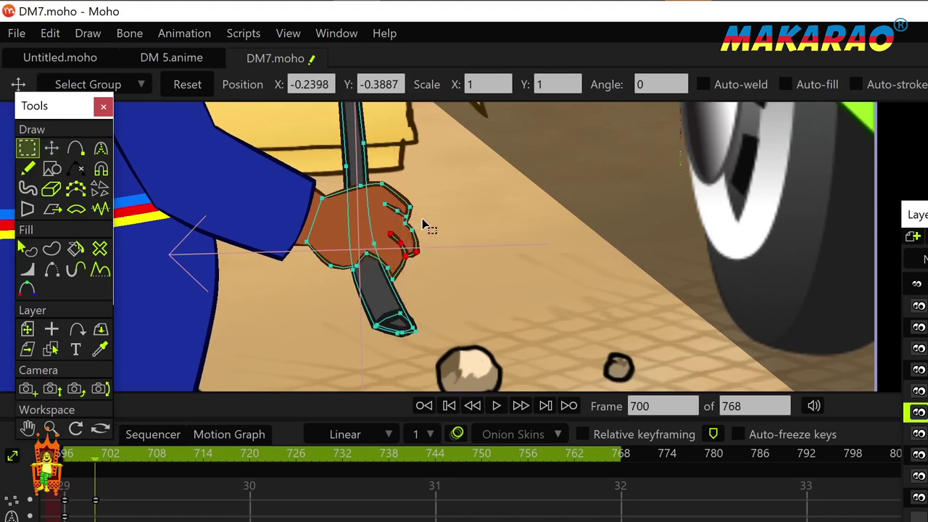
Move the upper finger and knuckle points up and adjust the outline where the baton enters the top of the hand
click(427, 227)
drag(428, 227, 422, 211)
key(t)
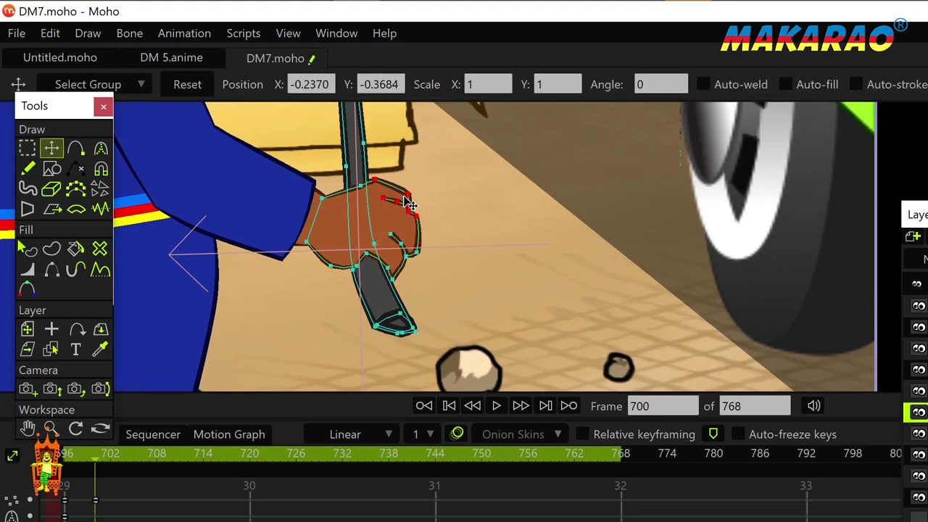
drag(408, 203, 410, 251)
key(g)
key(t)
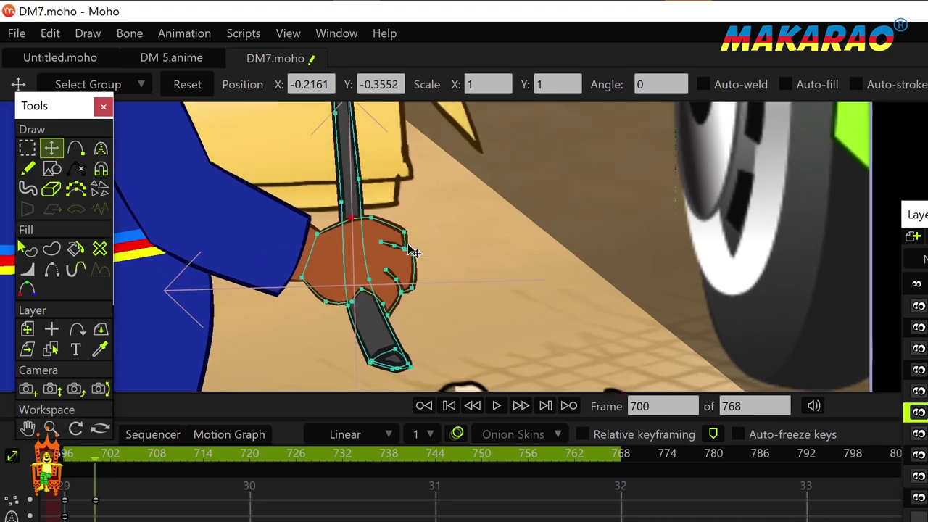
scroll(402, 242, down, 2)
drag(400, 214, 399, 239)
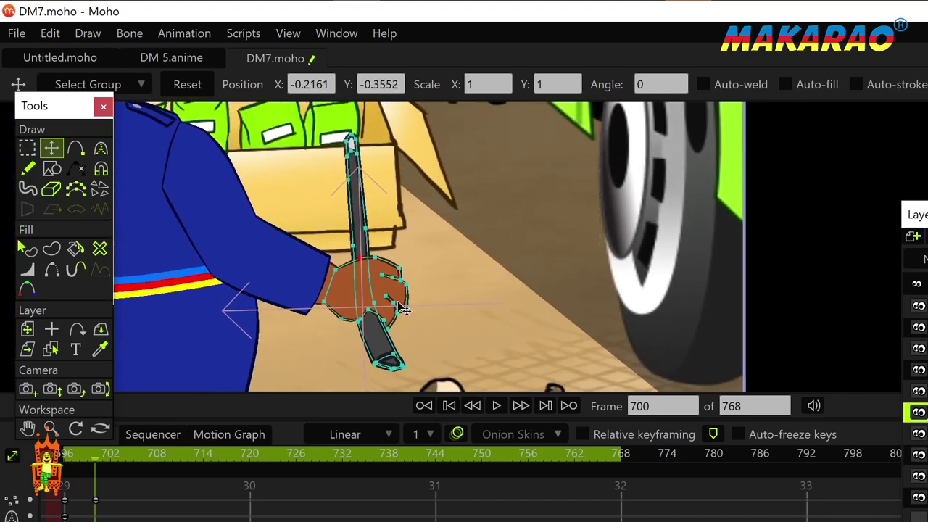
Reshape the curled lower finger, knuckles and palm edge around the baton at frame 700
scroll(406, 310, up, 2)
drag(319, 328, 380, 300)
drag(383, 338, 388, 313)
click(341, 246)
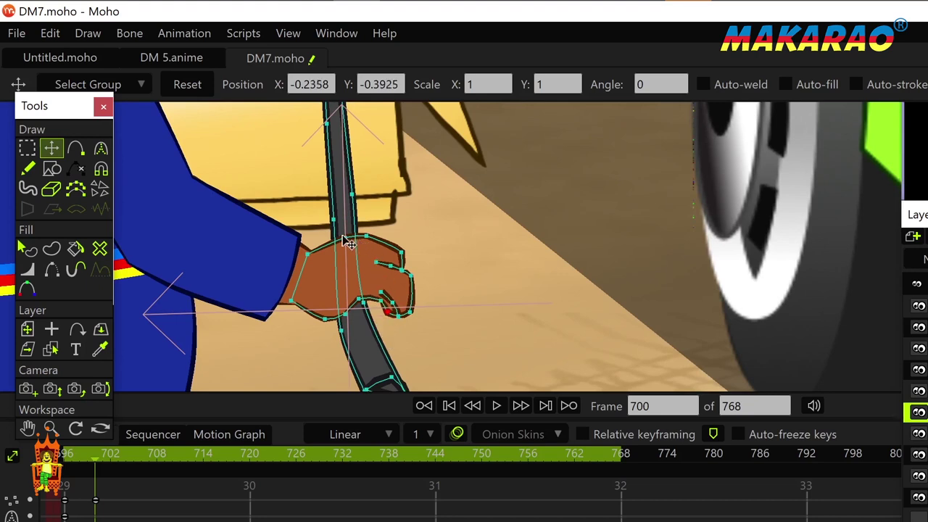
drag(349, 245, 396, 258)
drag(410, 313, 358, 331)
scroll(388, 257, down, 4)
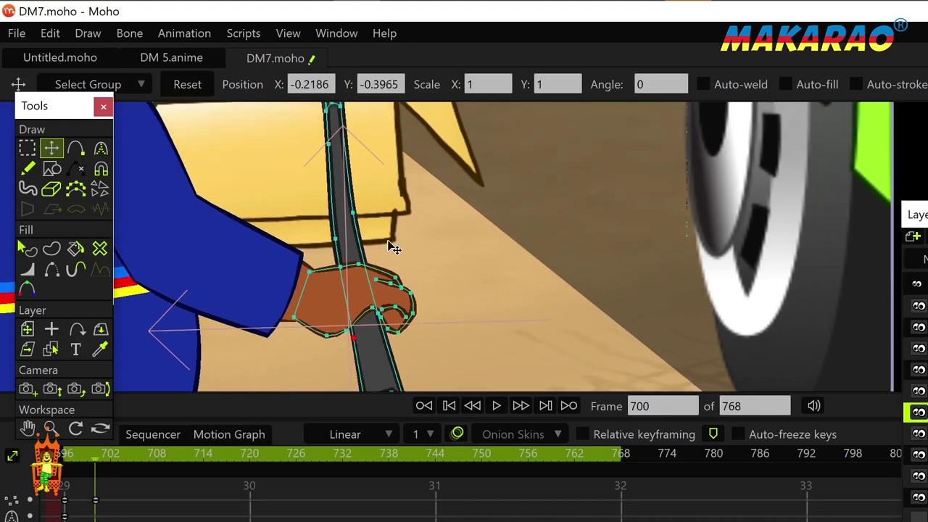
Straighten the baton by moving its shaft and lower-end points, and refine the points along the underside of the hand
drag(353, 234, 366, 217)
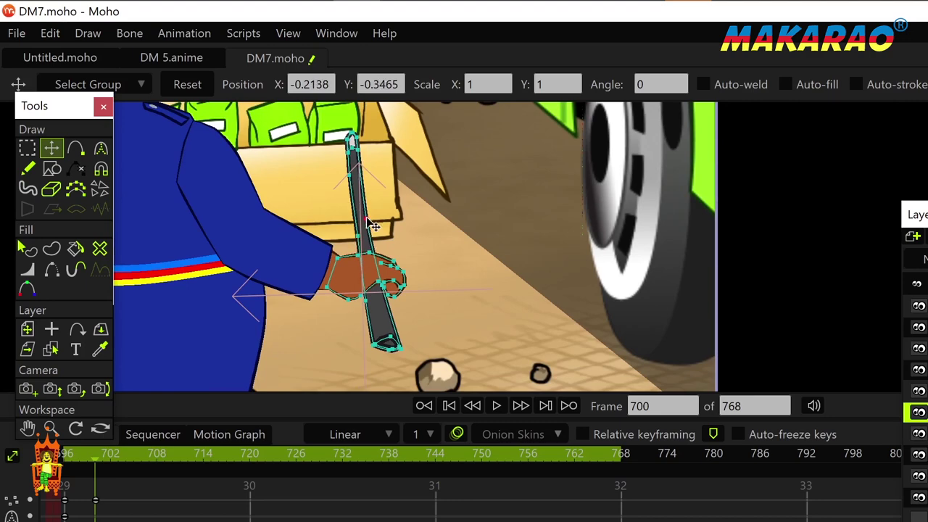
click(399, 348)
scroll(393, 312, up, 2)
scroll(394, 312, up, 3)
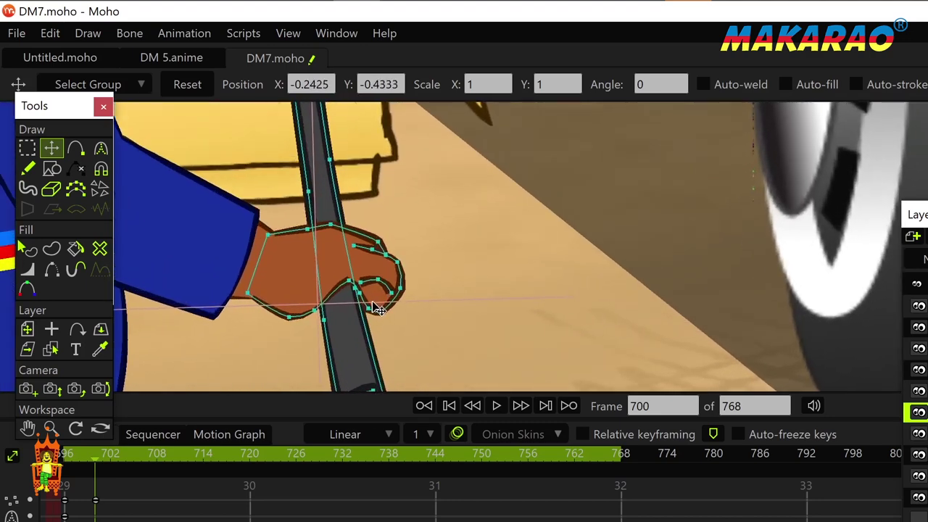
click(350, 289)
drag(274, 322, 287, 316)
drag(227, 293, 223, 296)
drag(304, 313, 388, 316)
click(357, 293)
Review the reshaped hand and baton from frame 696 to 701, and scrub the timeline to frame 705
click(72, 453)
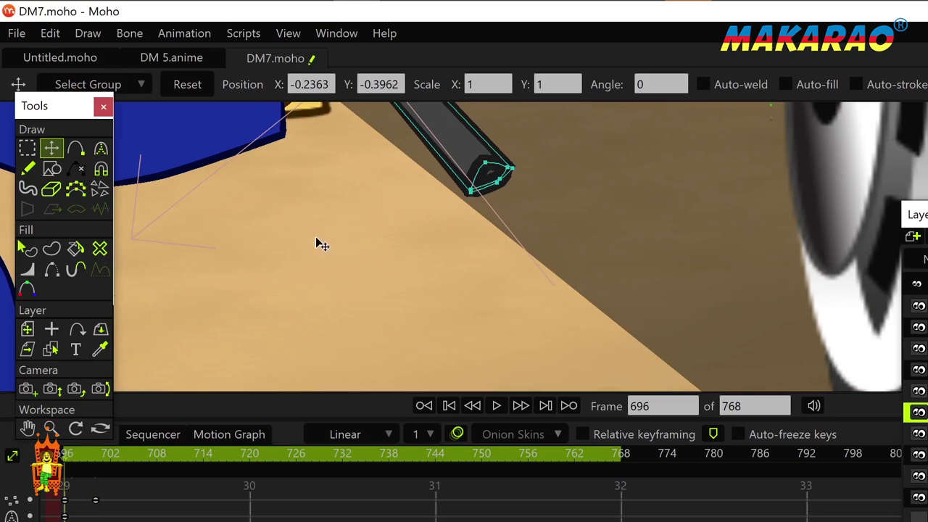
drag(281, 247, 319, 342)
scroll(316, 333, down, 10)
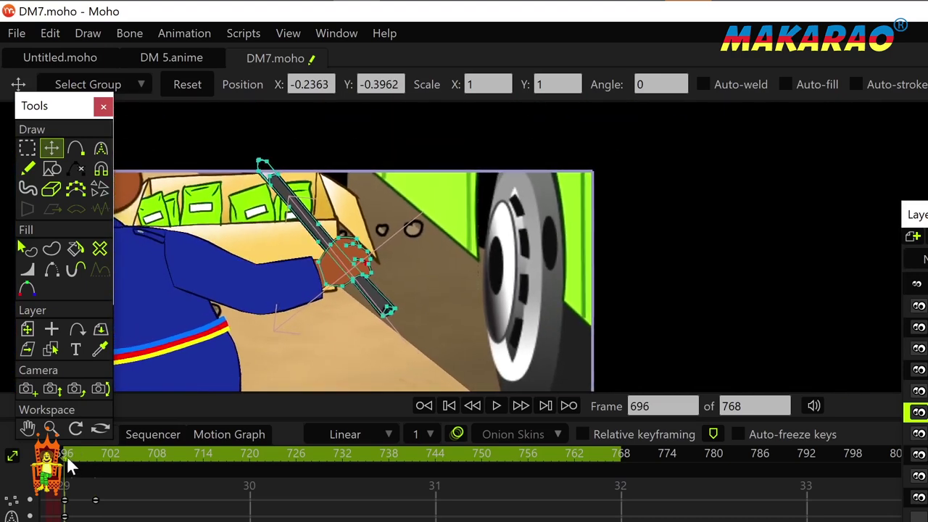
key(Right)
key(Right)
key(Right)
key(Right)
key(Right)
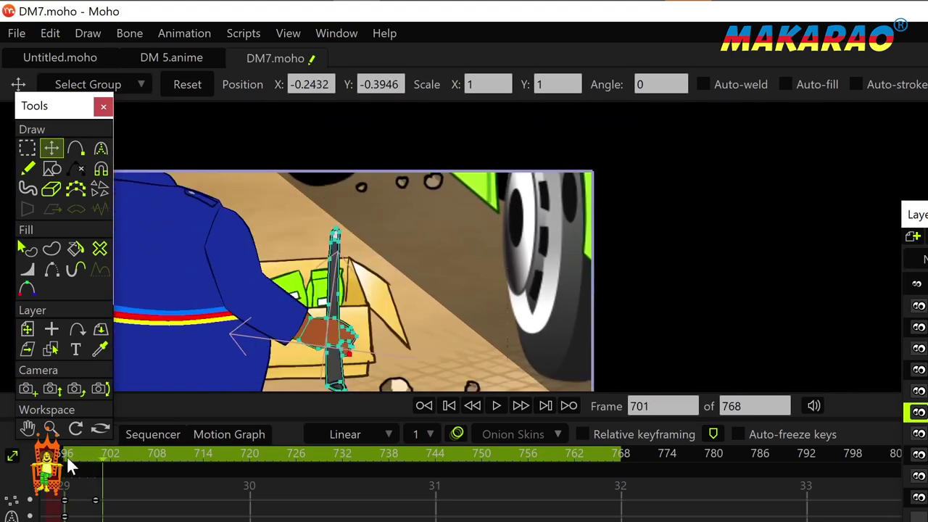
key(ctrl+Left)
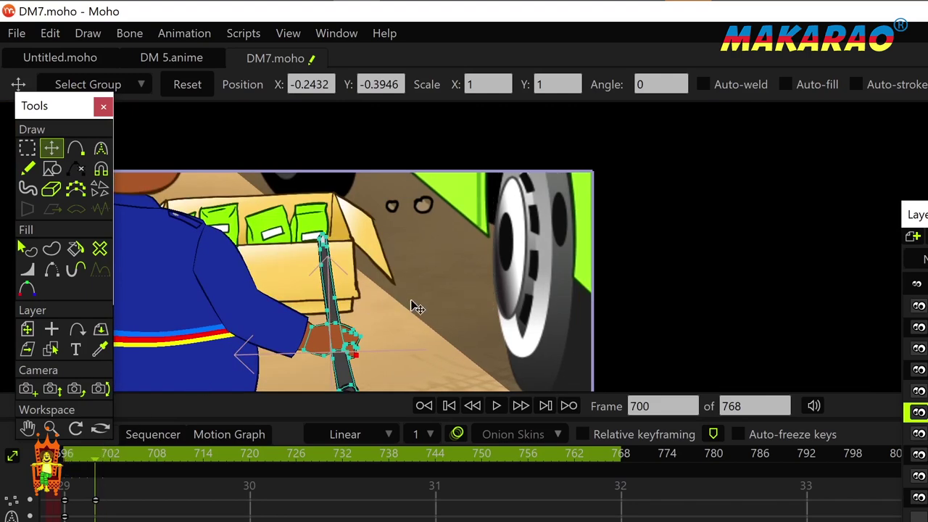
drag(69, 454, 133, 454)
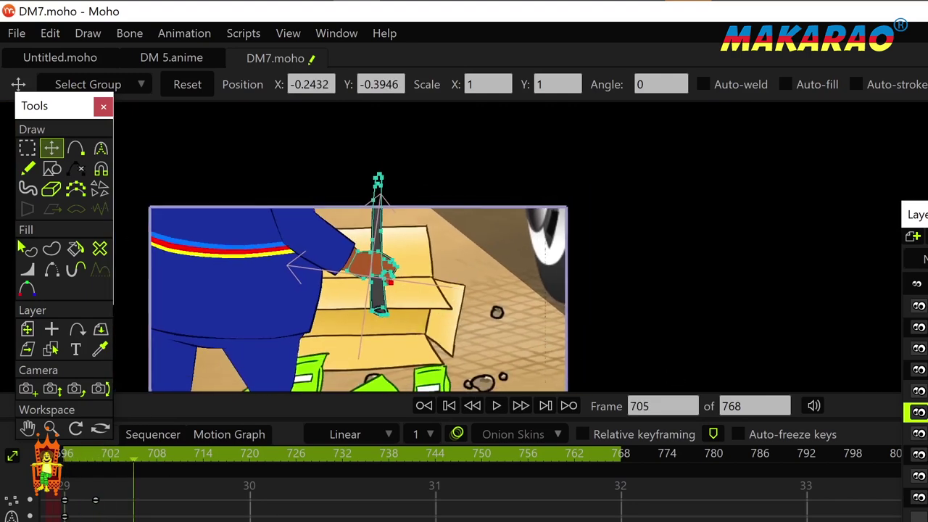
Compare the neighbouring fist layer with fist3 at frame 705, and select the hand's switch layer to replay from frame 696
click(920, 433)
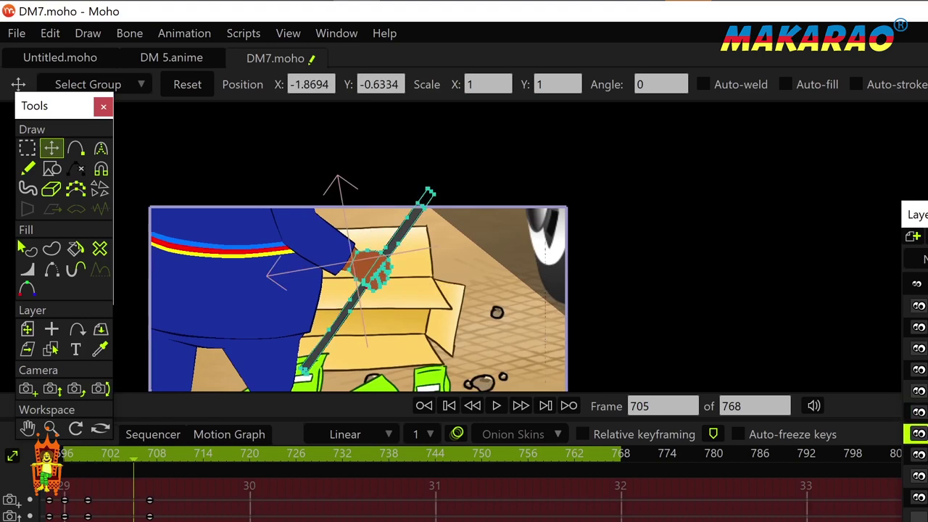
click(920, 411)
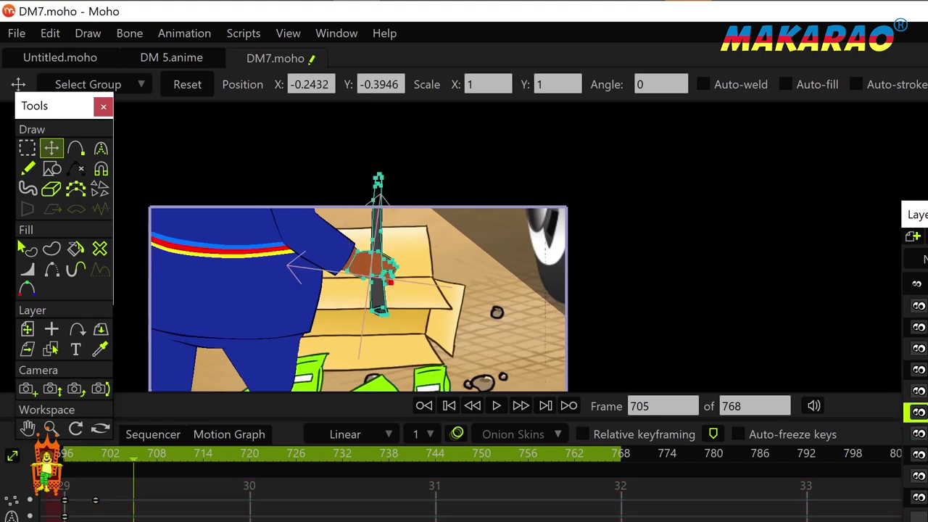
click(917, 369)
click(73, 456)
key(space)
drag(72, 450, 70, 449)
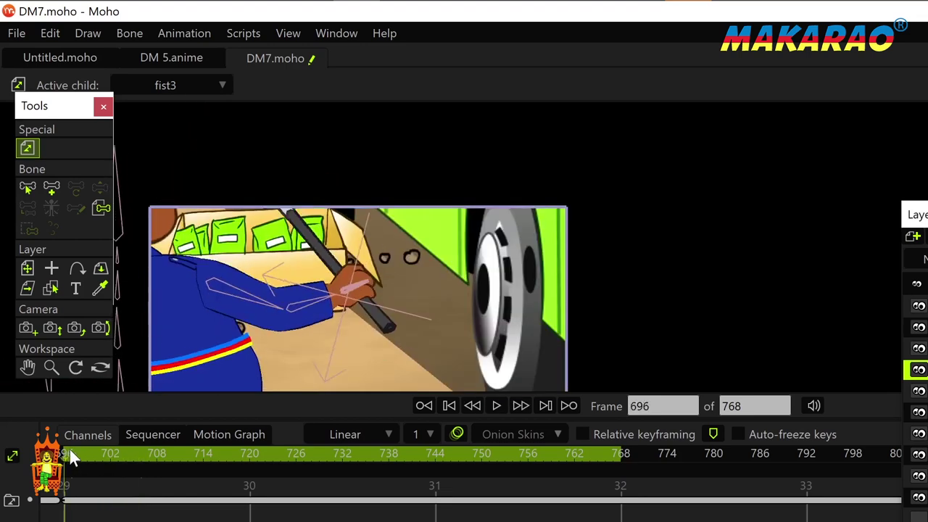
Replay the cop's arm swing from frame 696, and step through frames 696 to 699 and back
key(space)
key(space)
key(space)
key(space)
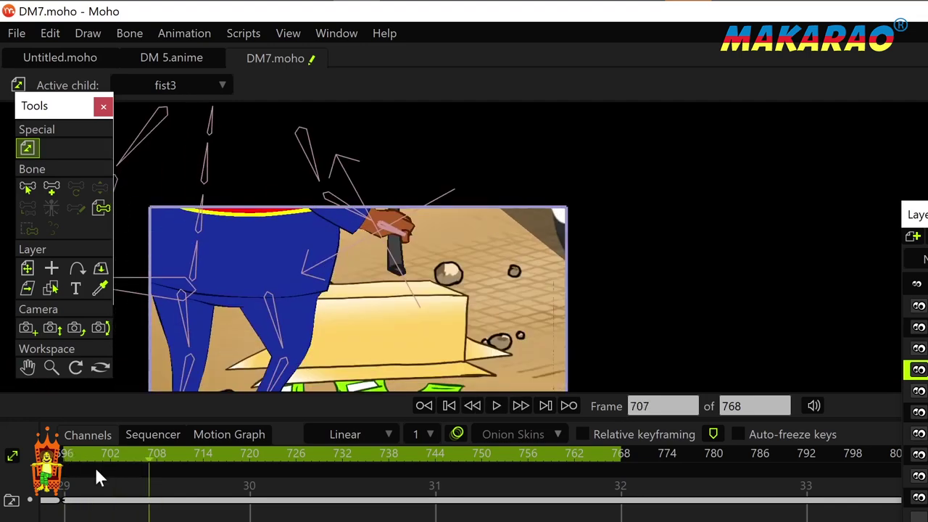
key(space)
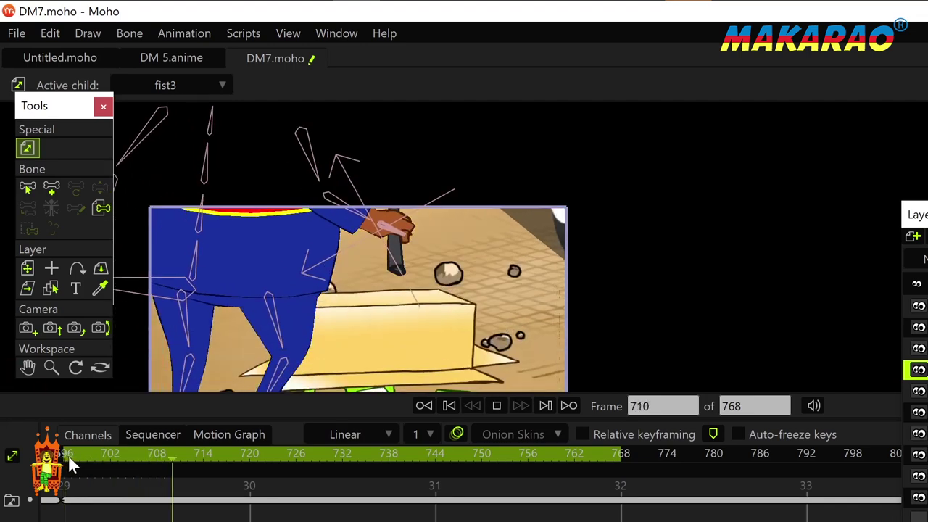
click(68, 455)
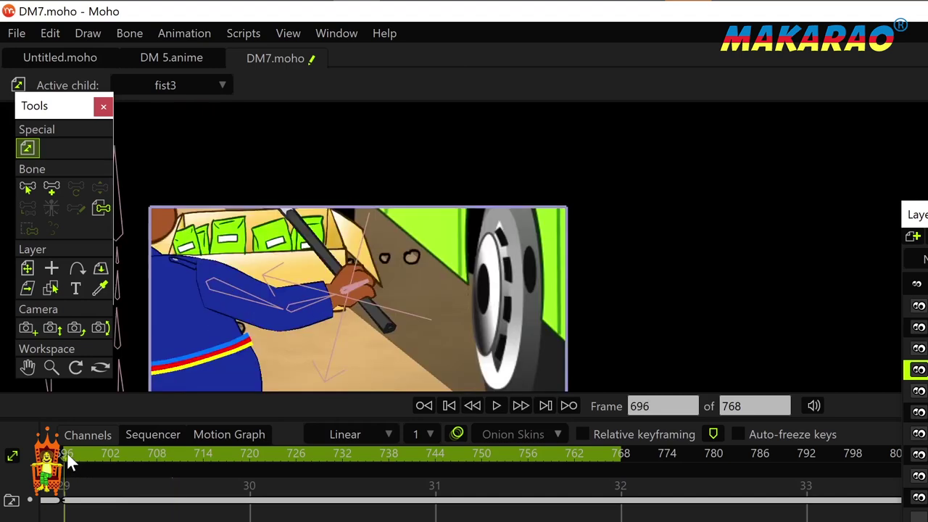
key(ctrl+Right)
key(ctrl+Right)
key(ctrl+Right)
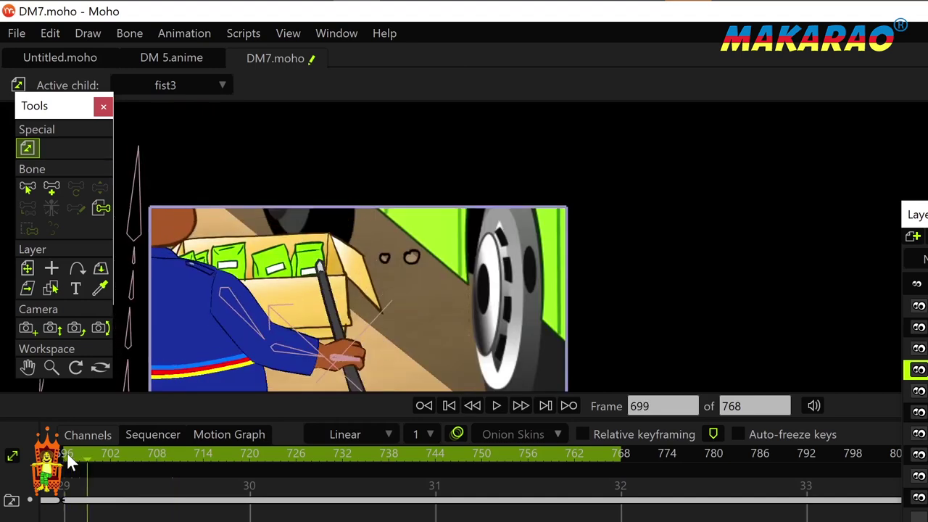
key(ctrl+Left)
key(ctrl+Left)
key(ctrl+Left)
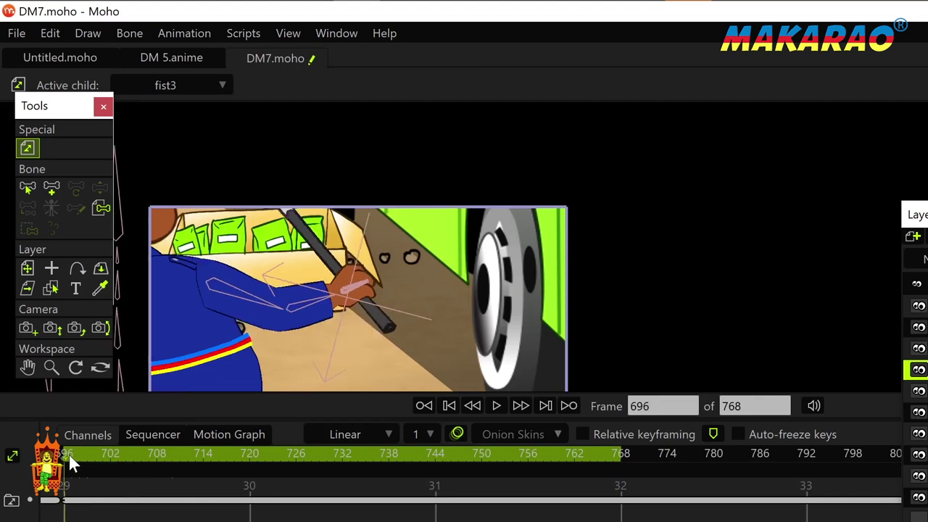
Play the swing repeatedly from frame 696 to around frame 707 to check the fist3 hand and baton together
key(space)
key(space)
scroll(367, 303, down, 5)
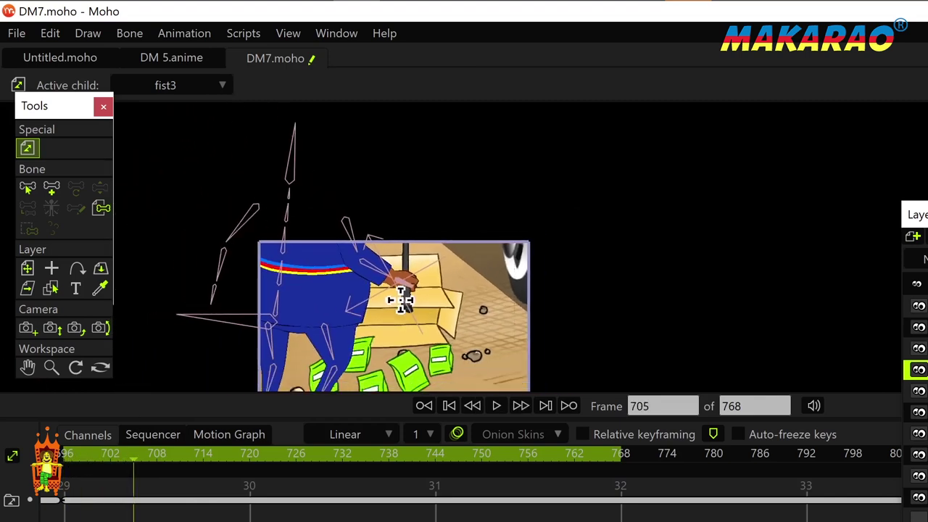
click(64, 460)
key(space)
key(space)
click(65, 456)
key(space)
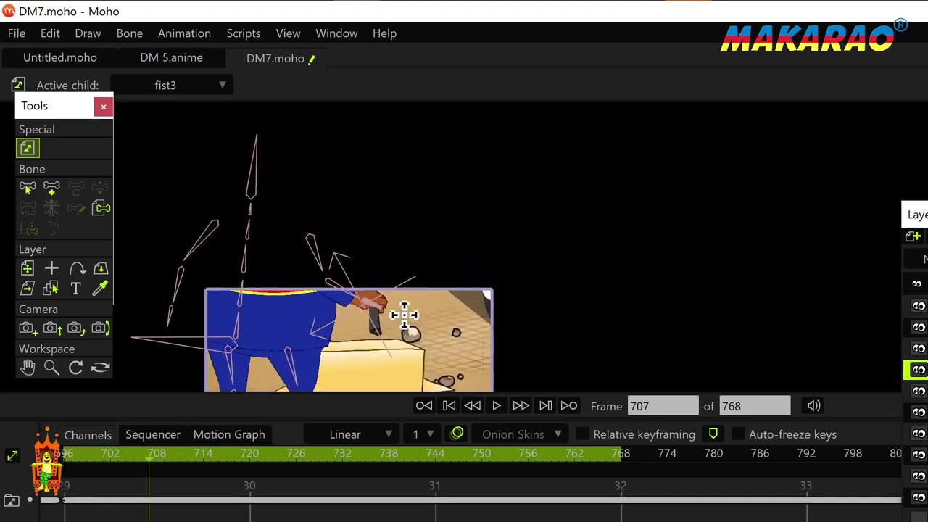
click(69, 454)
key(space)
key(space)
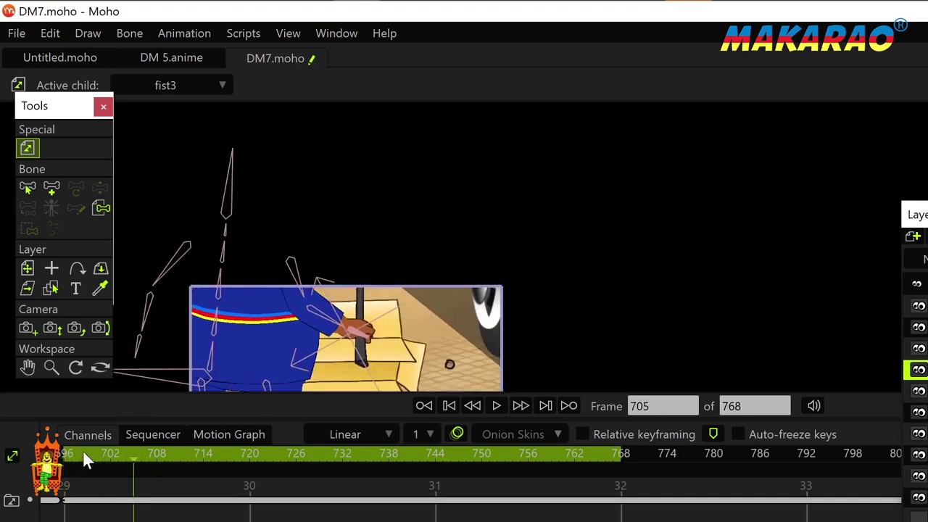
drag(368, 326, 361, 217)
scroll(352, 247, down, 2)
scroll(347, 262, up, 4)
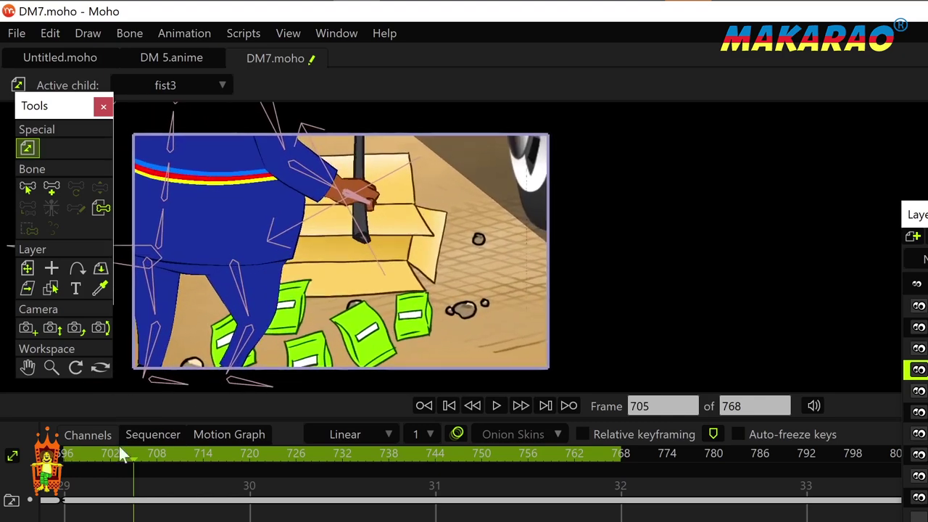
Replay from frame 696 through frame 724 to check the hand against the cop's whole body motion
click(67, 452)
key(space)
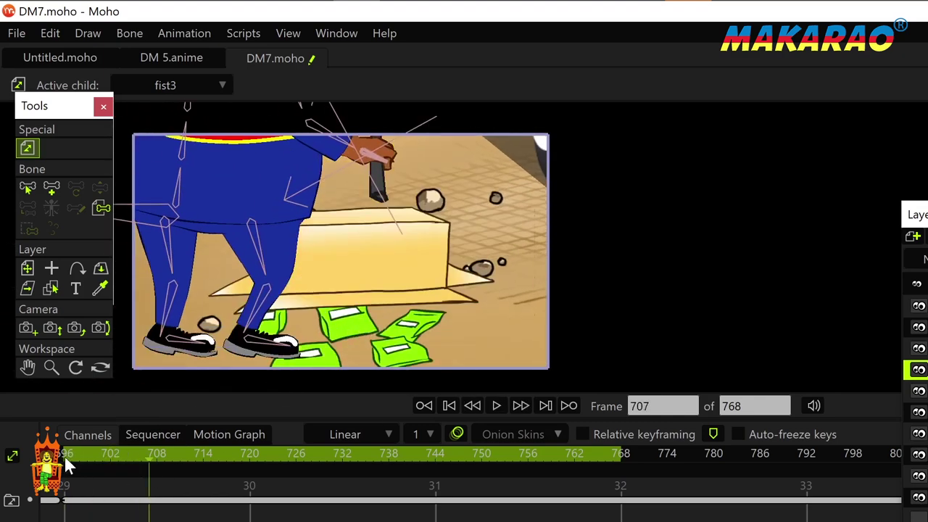
scroll(413, 281, down, 3)
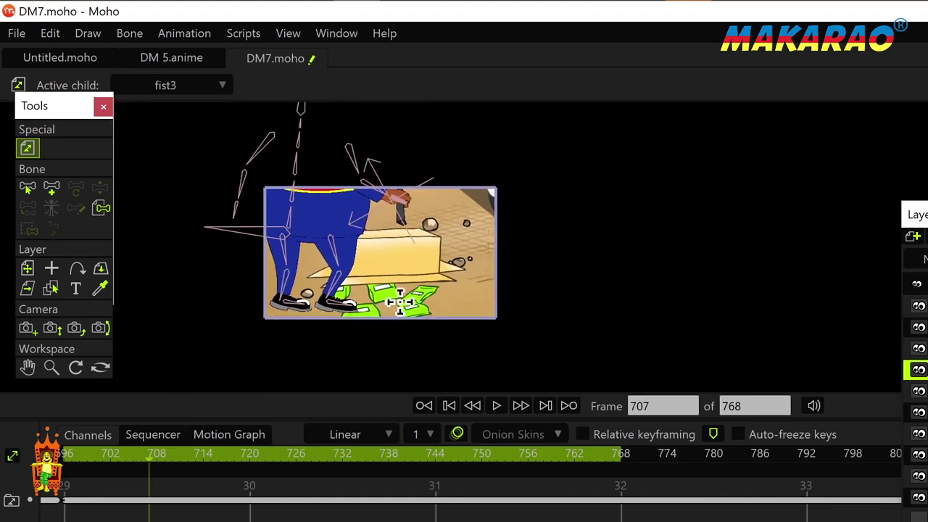
key(space)
key(space)
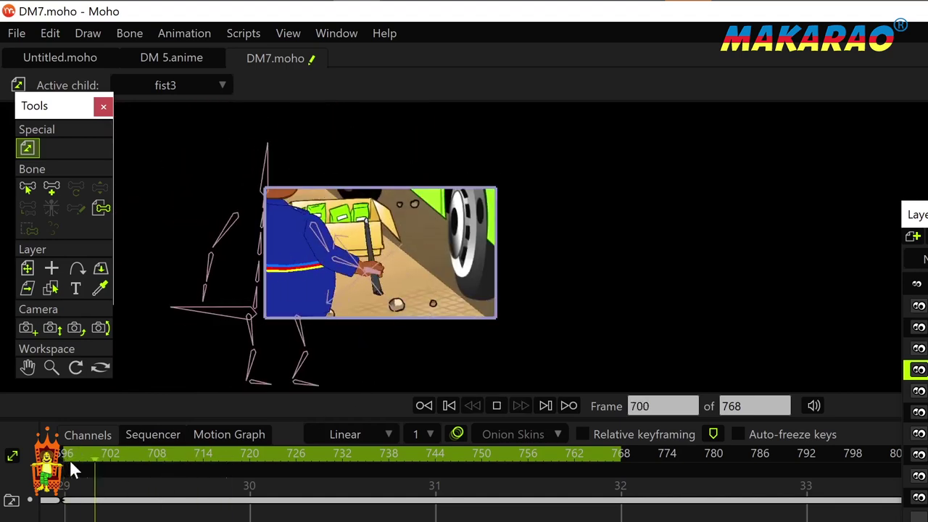
key(space)
key(space)
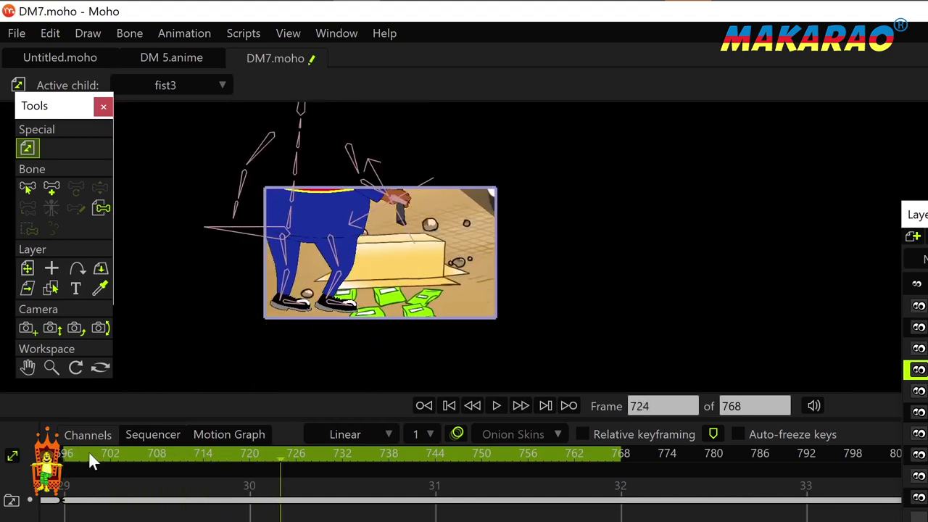
click(65, 461)
key(space)
key(space)
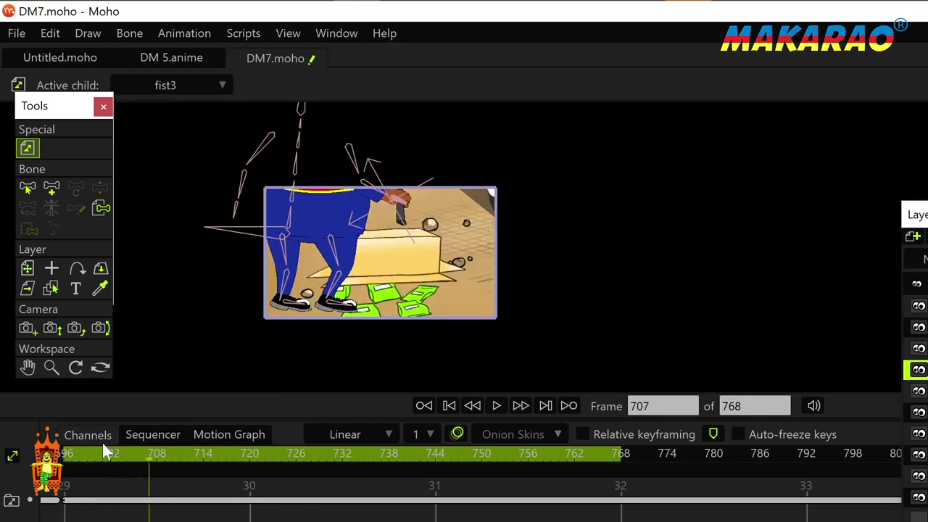
Step back and forth between frames 696 and 698 to compare the hand and baton poses at the swing's start
click(71, 452)
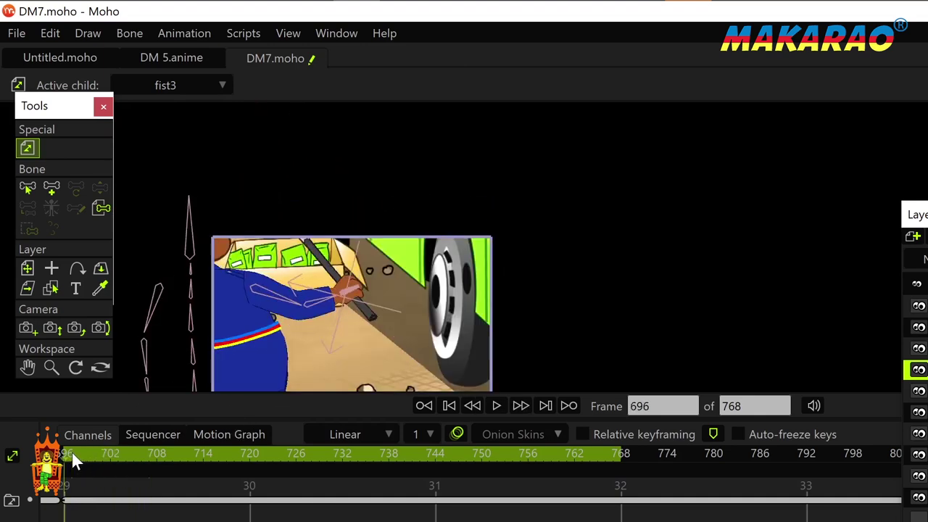
key(Right)
key(Right)
key(Right)
key(Right)
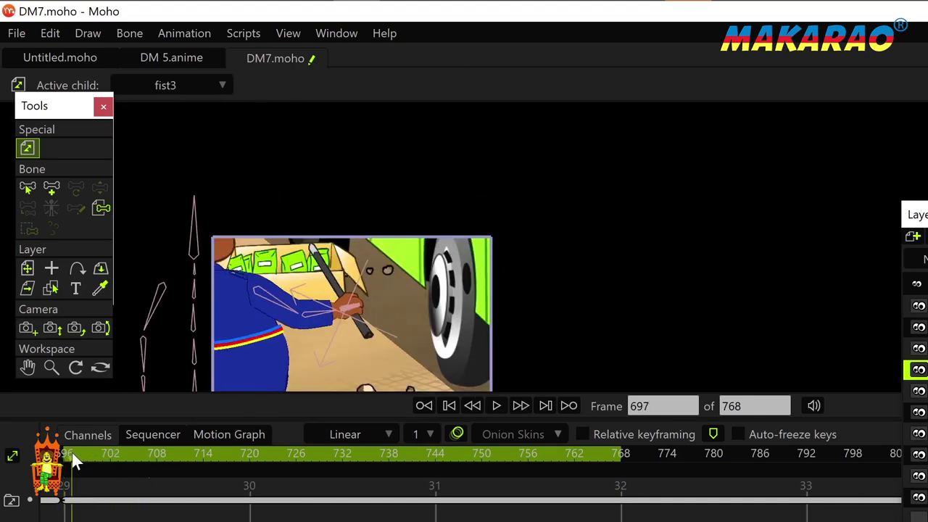
key(Left)
key(Left)
key(Left)
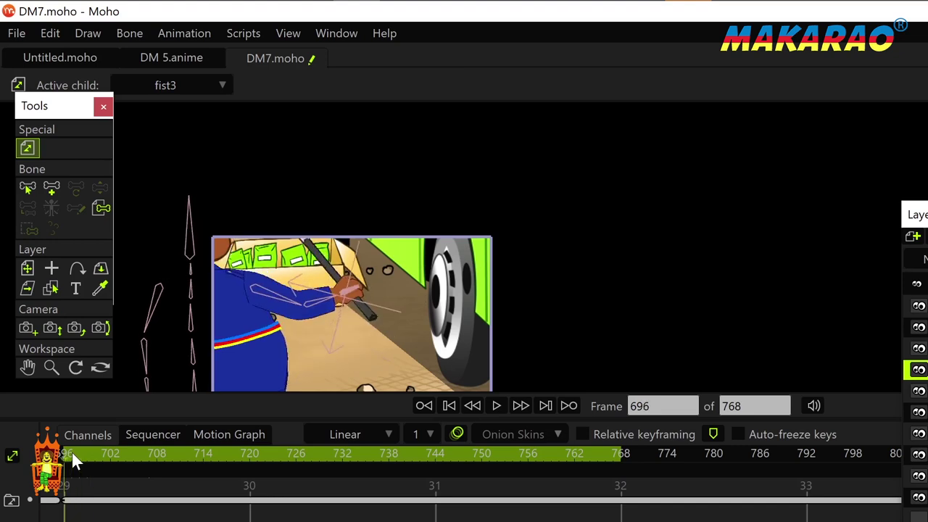
key(Right)
key(Right)
key(Right)
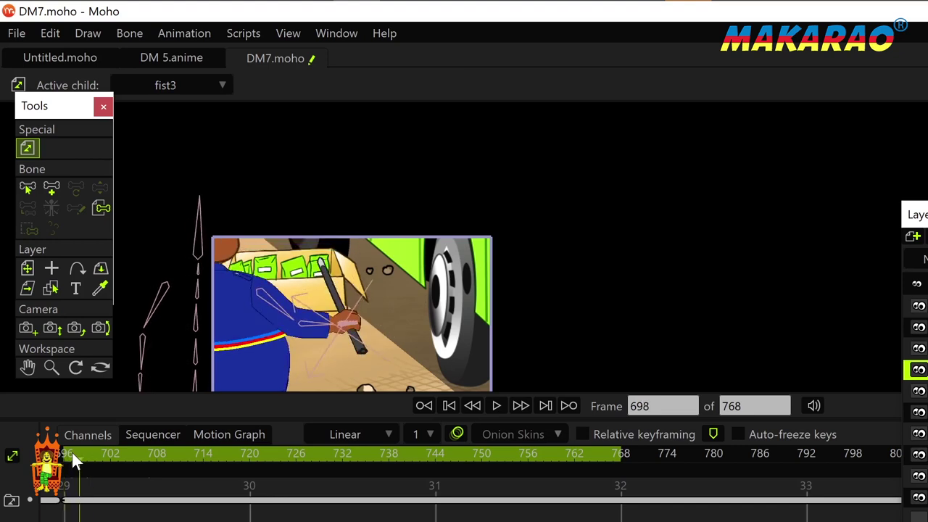
key(Left)
key(Left)
key(Left)
key(Left)
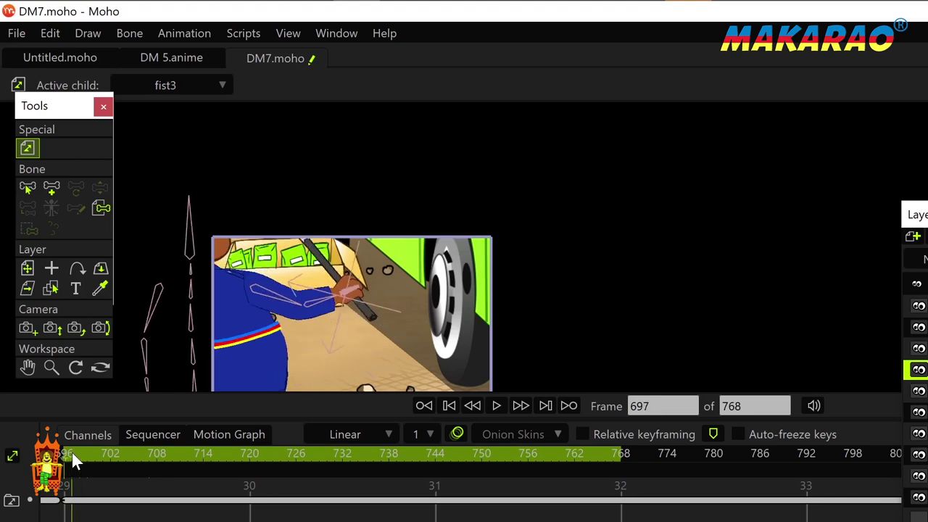
Step forward frame by frame to frame 704 to examine how the hand and baton follow the swing
key(Right)
key(Right)
key(Right)
key(Right)
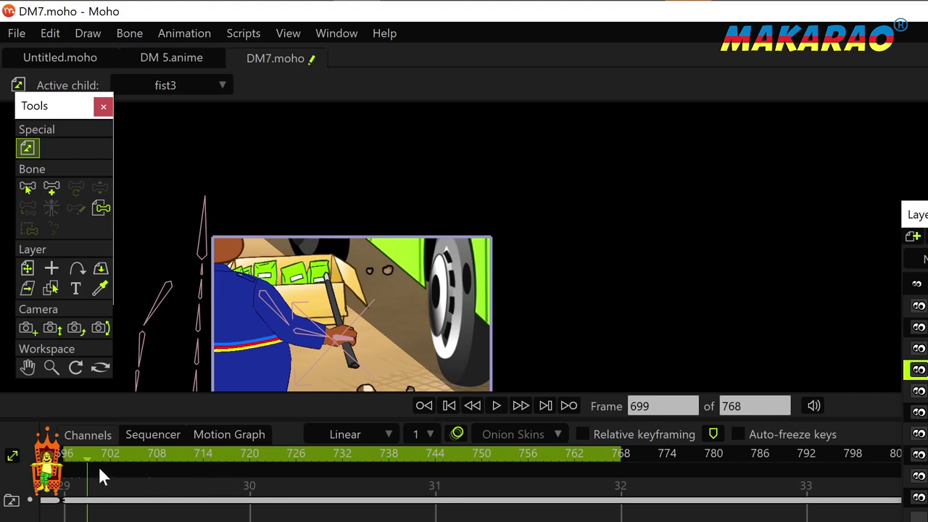
key(Right)
key(Right)
key(Right)
key(Right)
key(Right)
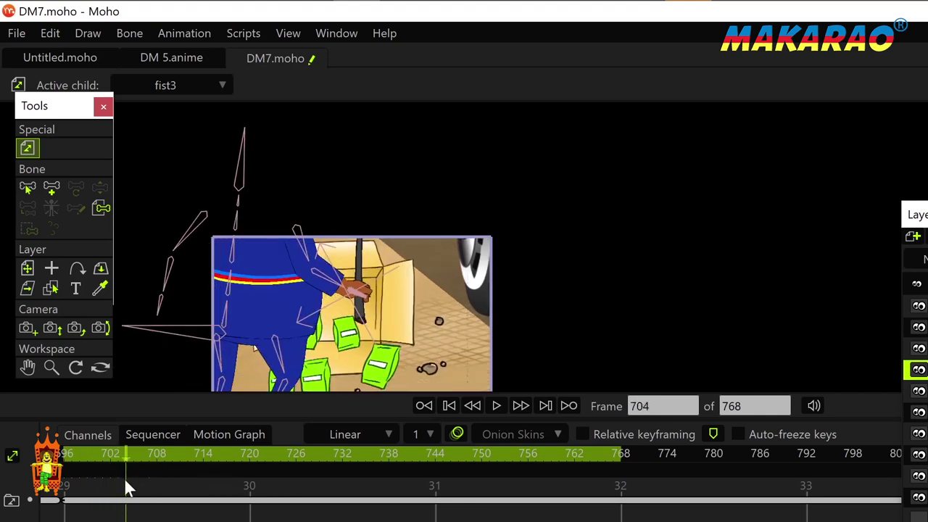
Replay the swing from frame 696 and stop at frame 714
click(65, 455)
key(space)
key(space)
key(space)
key(space)
drag(346, 389, 323, 351)
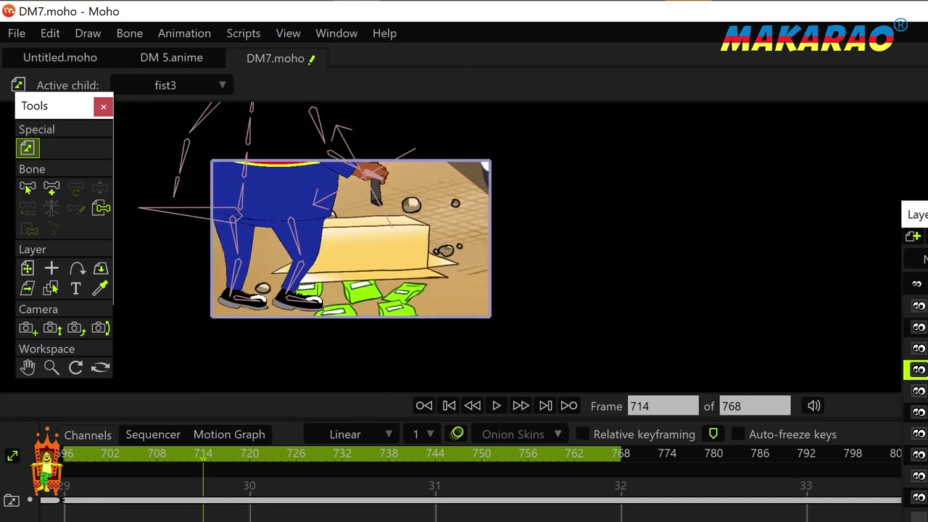
Bring the Layers window into view and select the fist3 layer inside the cop behind 2 left hand group at frame 714
click(915, 327)
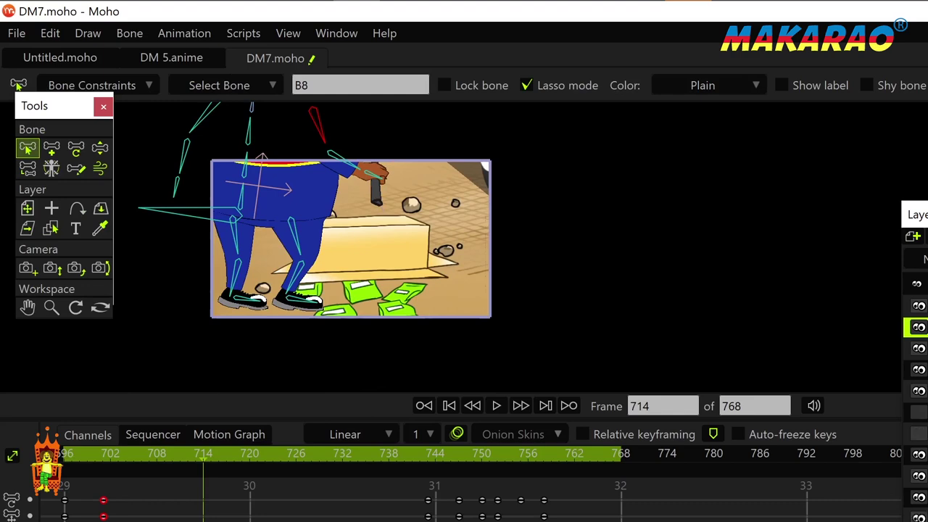
drag(383, 210, 389, 334)
scroll(372, 226, up, 4)
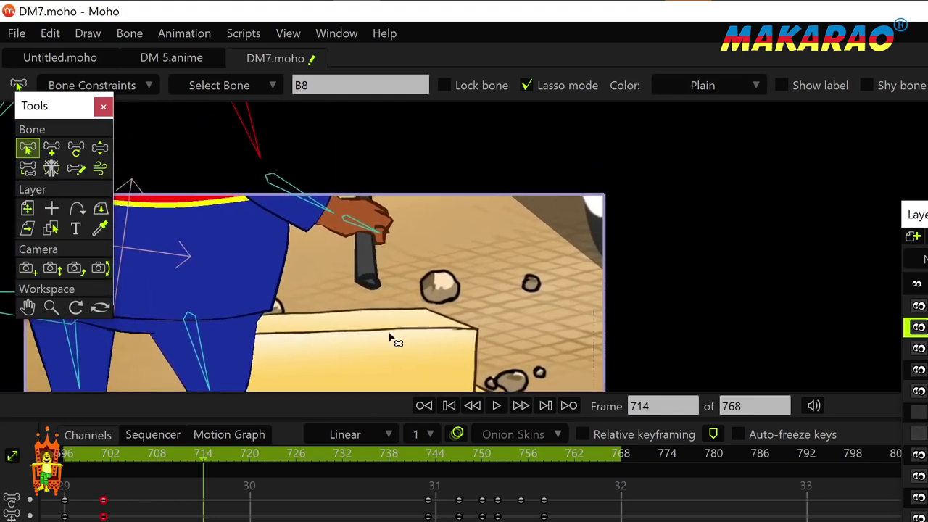
drag(924, 215, 569, 161)
drag(410, 242, 353, 341)
scroll(393, 265, up, 2)
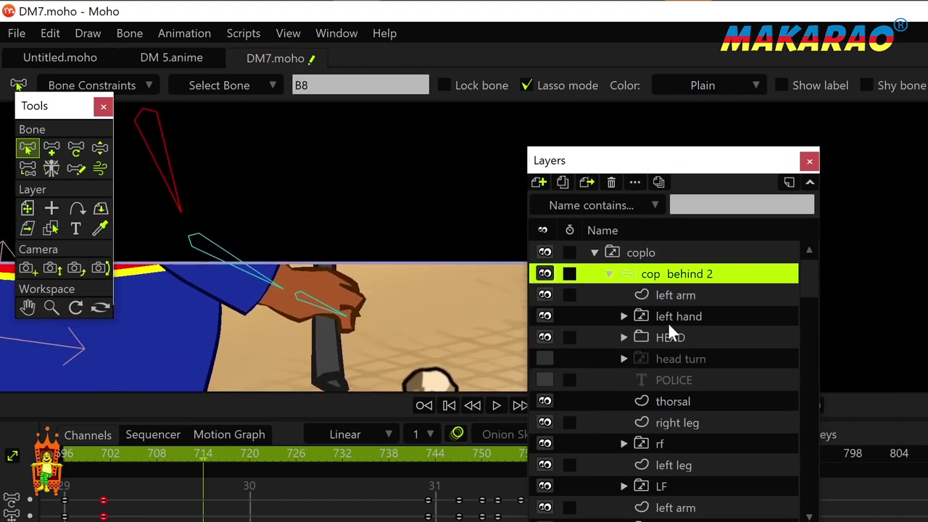
click(625, 314)
click(642, 358)
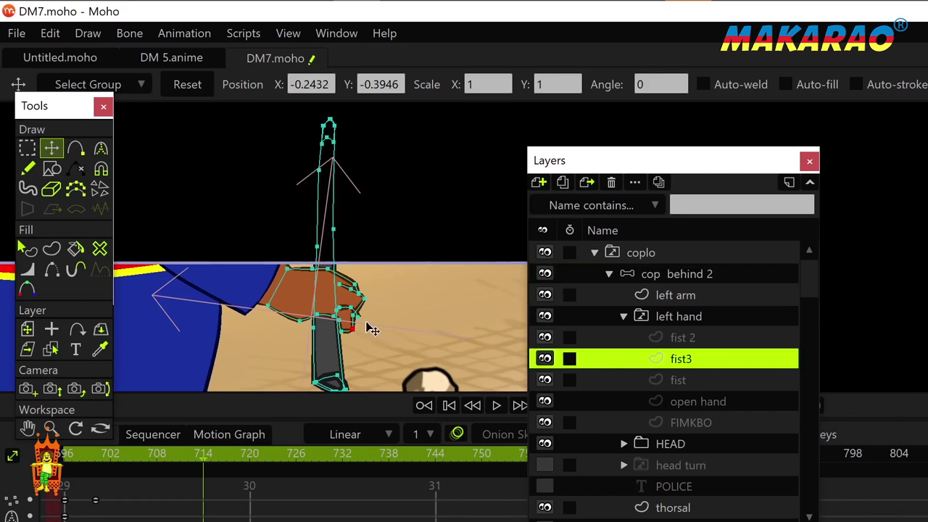
scroll(366, 327, up, 5)
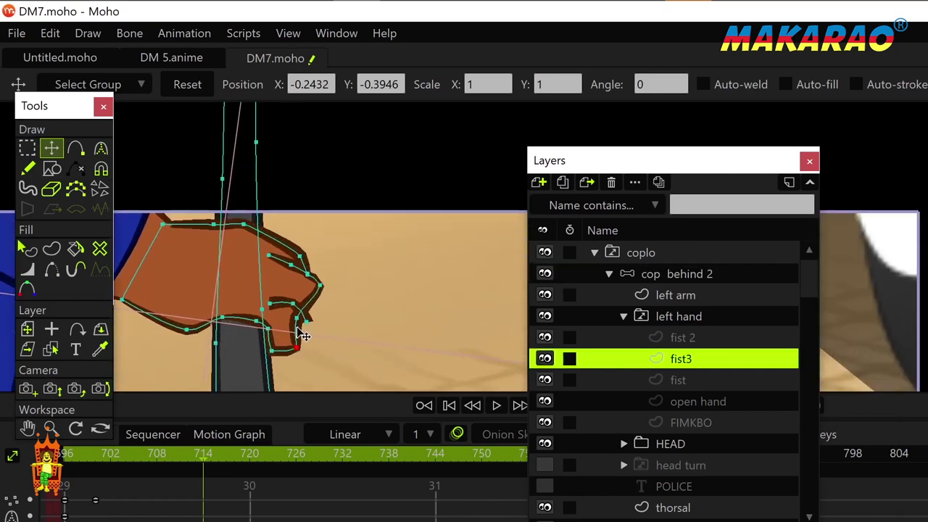
Reshape the fist3 hand at frame 714 by repositioning the lower finger, fingertip, knuckle and upper-edge points around the baton
drag(294, 333, 266, 292)
click(245, 231)
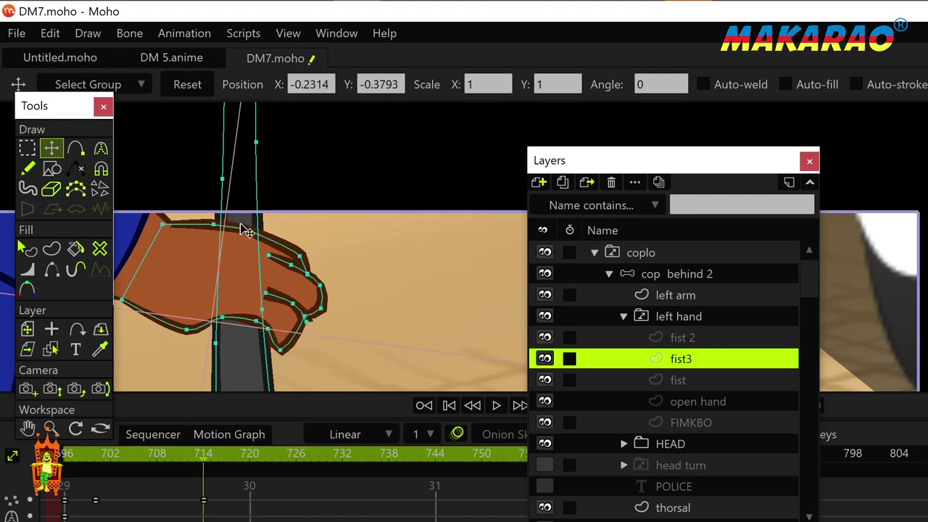
mouse_move(317, 278)
mouse_down()
mouse_move(306, 282)
mouse_move(292, 230)
mouse_move(302, 263)
mouse_up()
drag(307, 231, 305, 240)
drag(174, 276, 224, 312)
key(ctrl+z)
drag(257, 234, 287, 229)
mouse_move(231, 211)
mouse_down()
mouse_move(200, 201)
mouse_move(225, 202)
mouse_up()
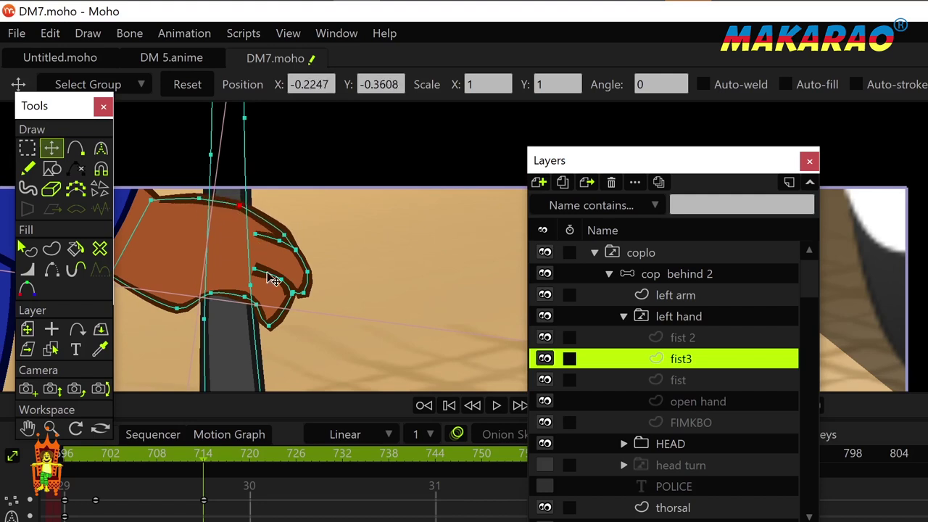
Take the new fist3 keyframe off frame 714 and play the swing from around frame 696
scroll(271, 279, down, 3)
click(204, 500)
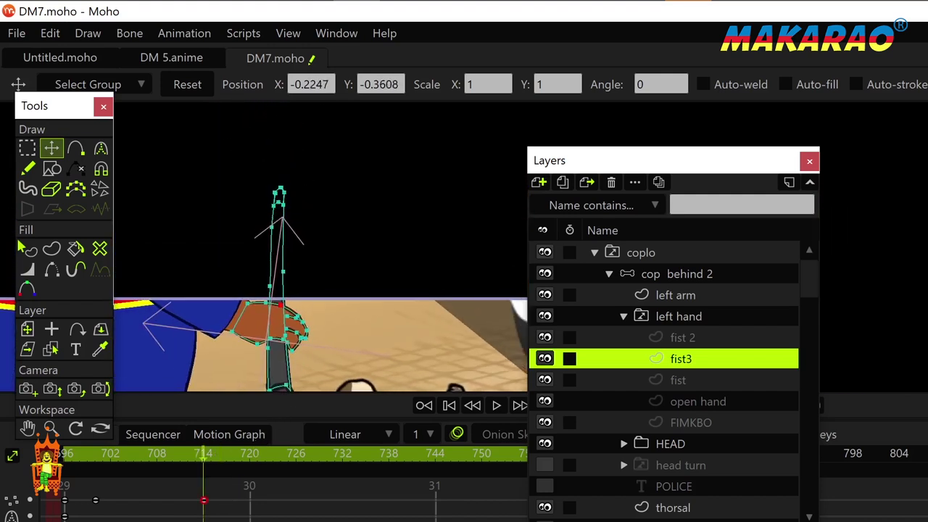
click(72, 459)
key(space)
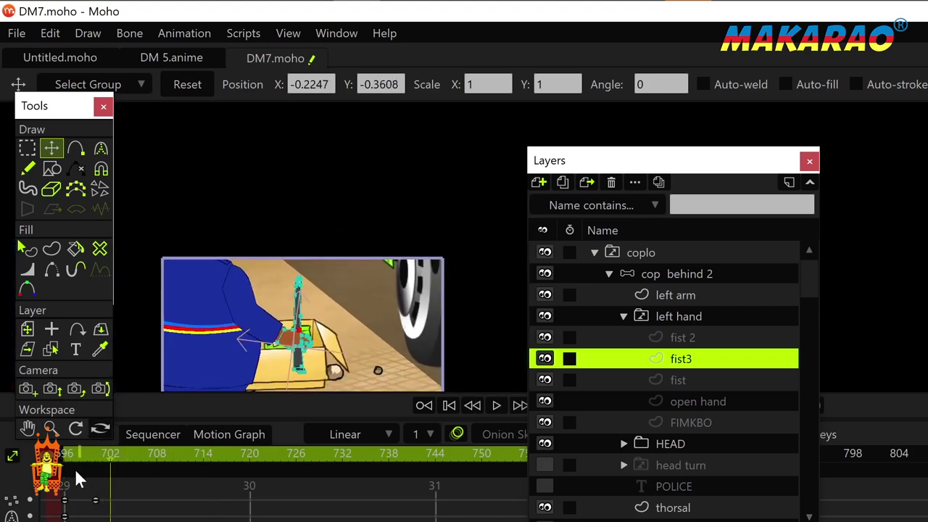
key(space)
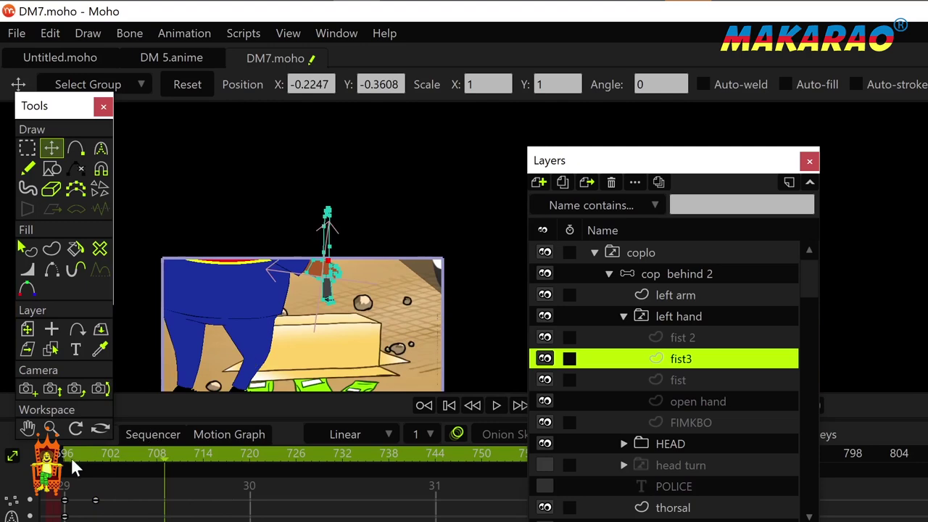
Replay the swing with the fist3 points shown, and scrub the timeline to frame 701
click(70, 456)
key(space)
key(space)
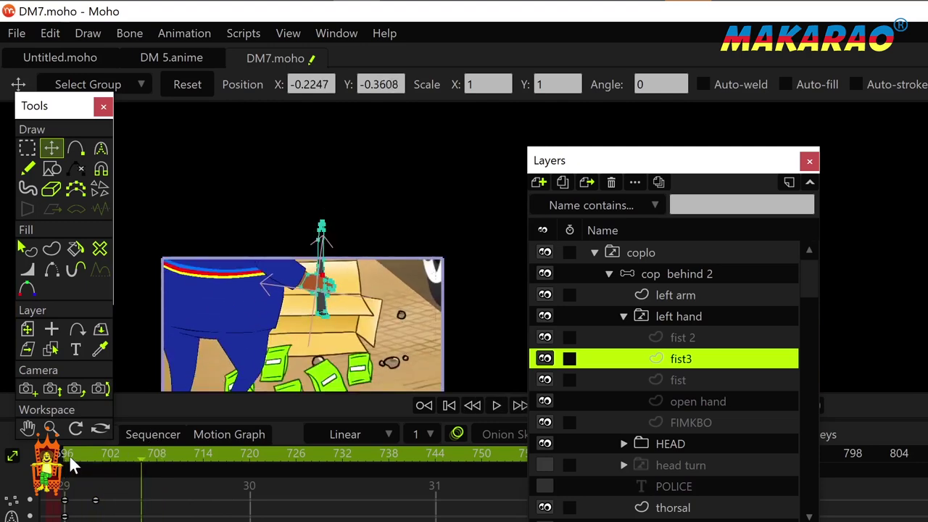
click(69, 452)
key(space)
key(space)
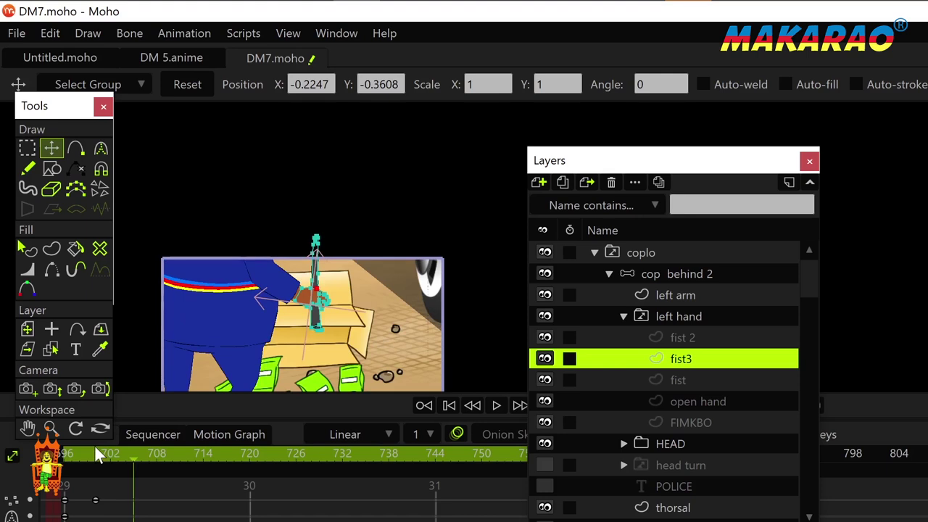
drag(73, 452, 102, 453)
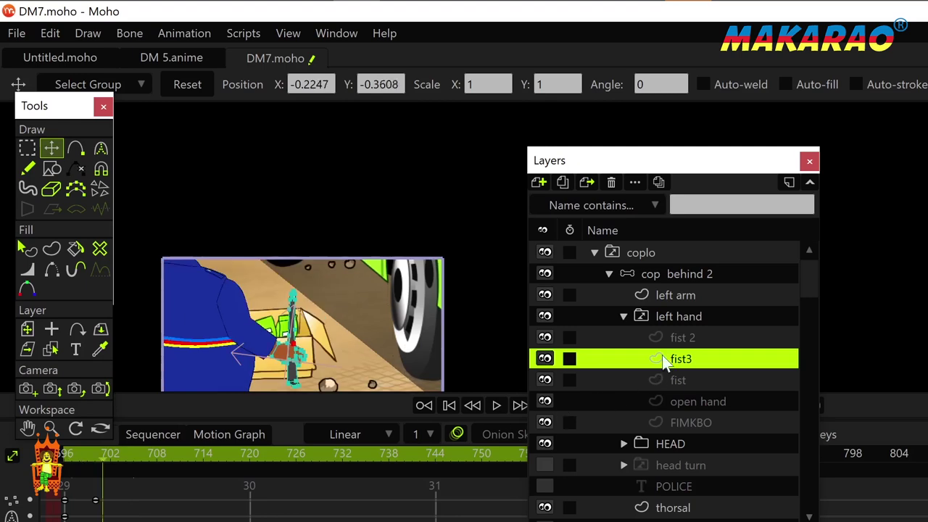
Collapse the left hand group and play the baton swing from frame 696, stopping at frame 714
click(624, 315)
drag(247, 345, 282, 209)
scroll(312, 252, up, 2)
scroll(312, 252, up, 1)
click(65, 454)
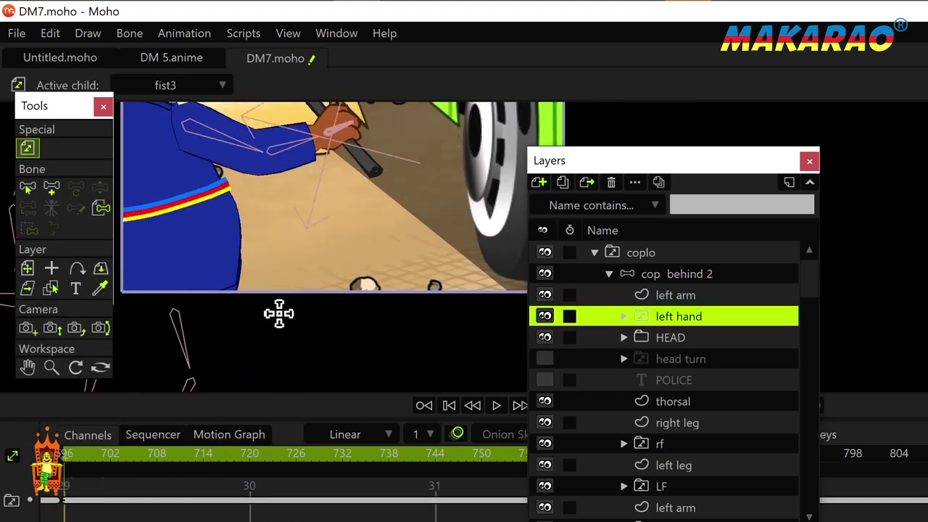
drag(245, 297, 321, 265)
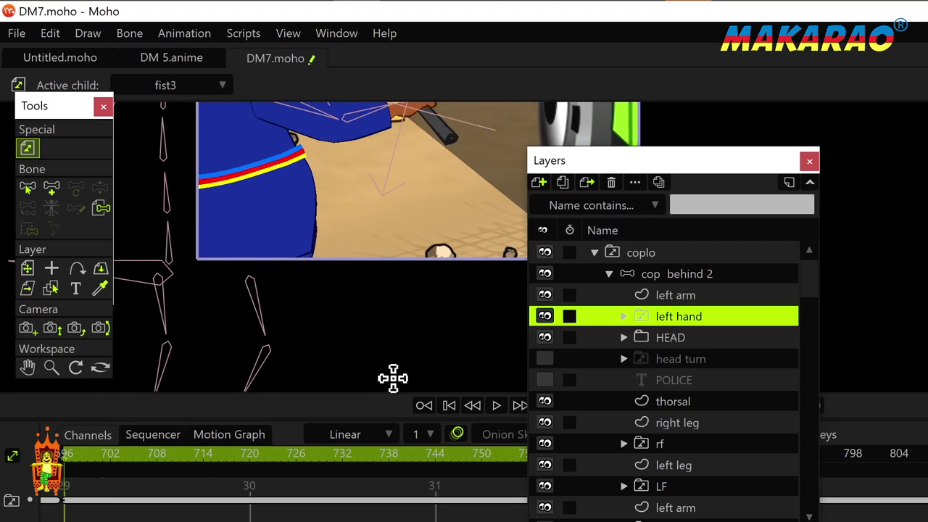
key(space)
key(space)
drag(368, 252, 350, 281)
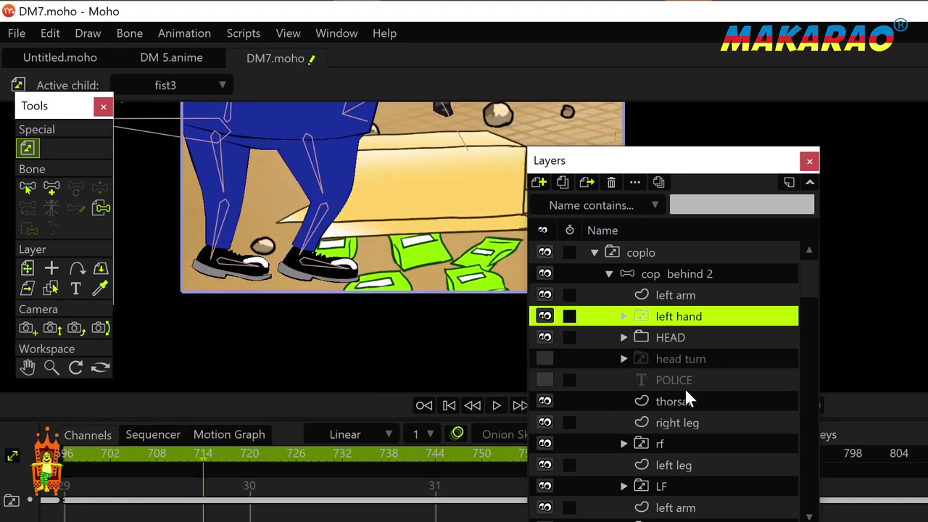
Collapse the right hand group and select the foot down vector layer inside the LF group's foot down bone layer
drag(810, 288, 801, 373)
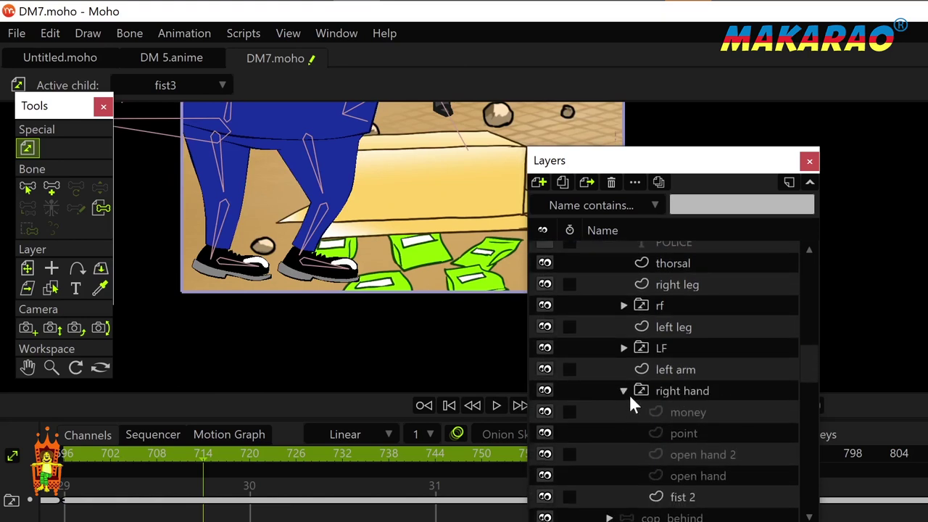
click(623, 390)
click(622, 348)
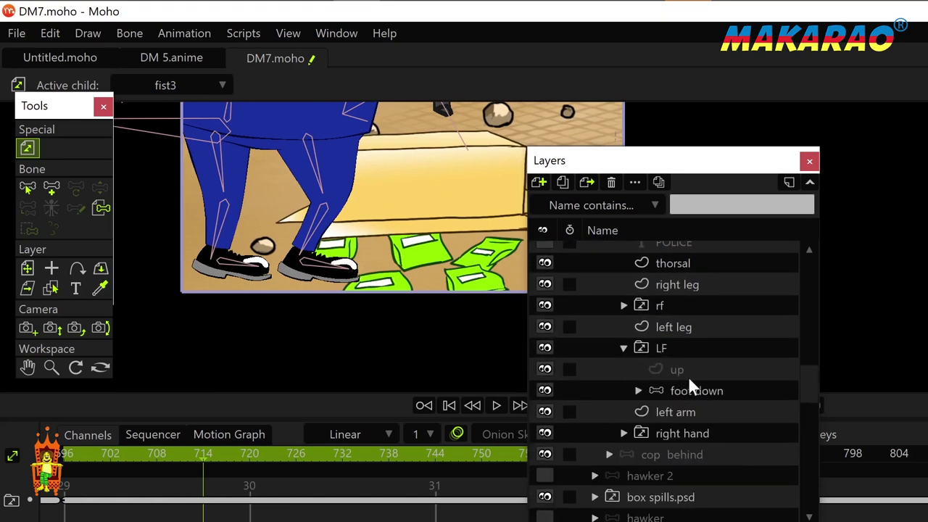
click(637, 391)
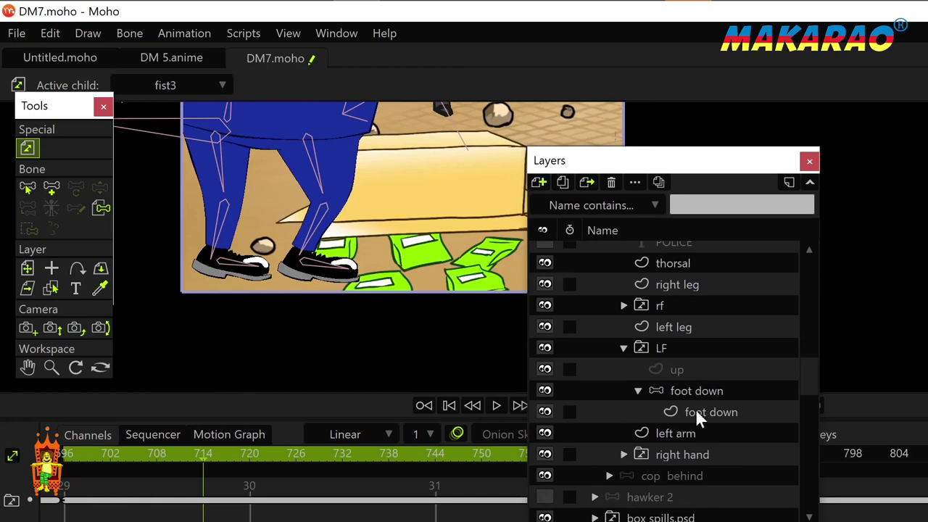
click(696, 411)
scroll(297, 279, up, 3)
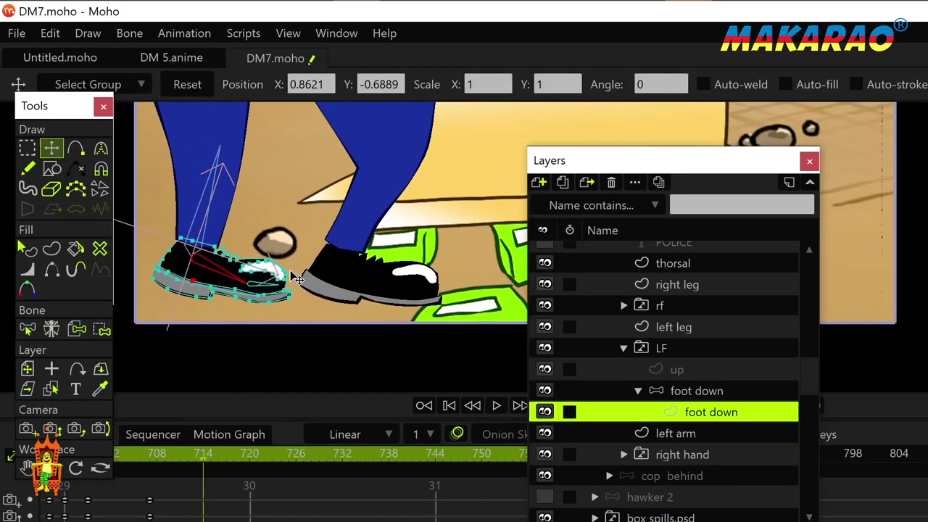
Select the front points of the left shoe at frame 714 and rotate them upward so the toe lifts off the ground
scroll(298, 278, up, 3)
key(g)
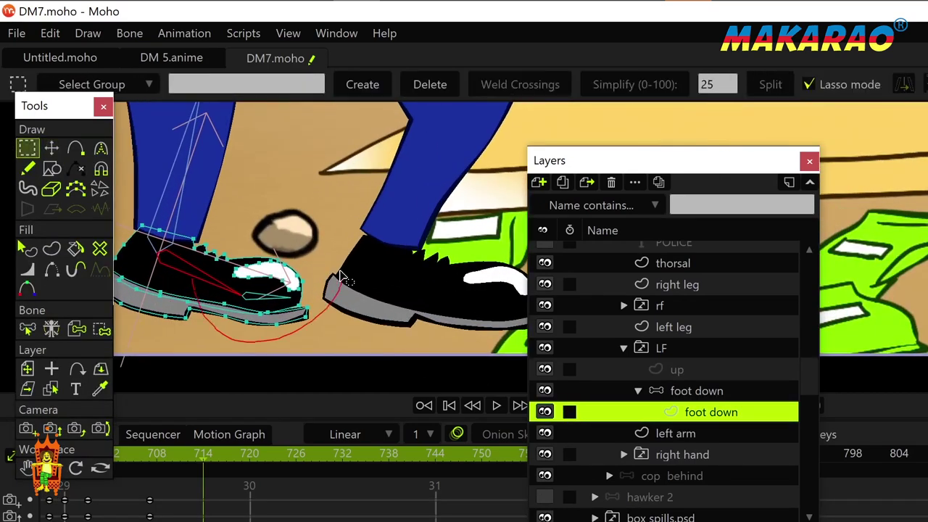
mouse_move(343, 278)
mouse_down()
mouse_move(319, 297)
mouse_move(284, 287)
mouse_move(311, 247)
mouse_move(317, 255)
mouse_move(289, 245)
mouse_up()
key(t)
drag(148, 301, 256, 286)
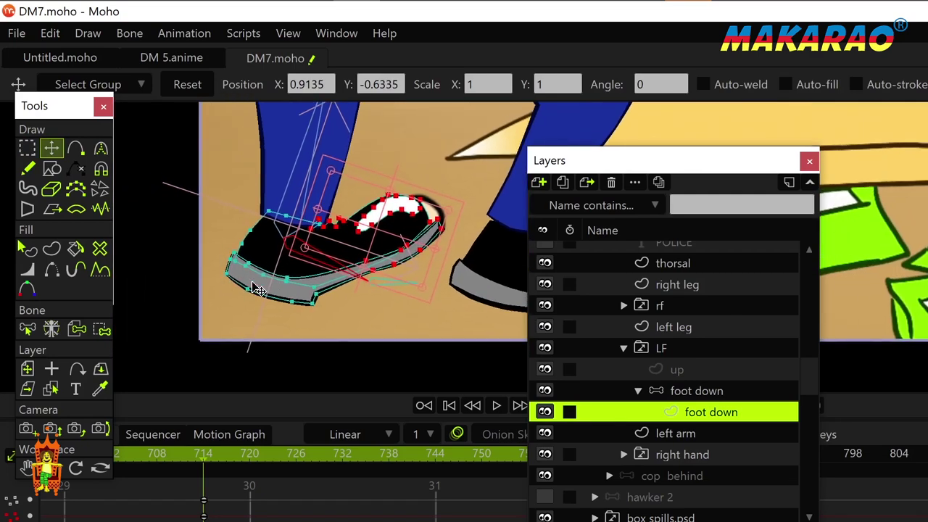
Select the left shoe's heel and rear sole points and reposition them so the heel rests flatter on the ground
scroll(279, 264, up, 2)
key(g)
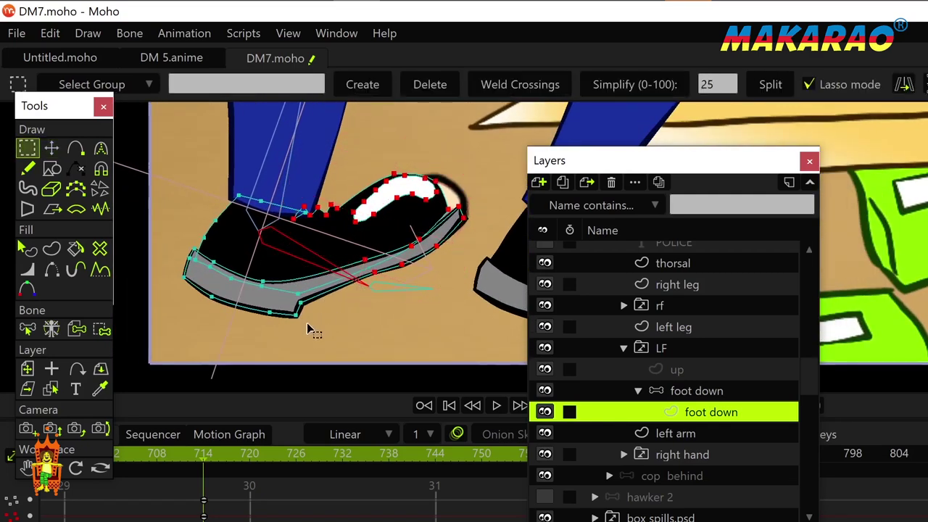
mouse_move(225, 342)
mouse_down()
mouse_move(315, 321)
mouse_move(265, 230)
mouse_move(209, 202)
mouse_move(198, 330)
mouse_move(329, 318)
mouse_move(278, 290)
mouse_move(237, 285)
mouse_move(353, 311)
mouse_up()
key(t)
drag(292, 292, 295, 290)
drag(472, 260, 418, 260)
Fine-tune the individual points at the left shoe's raised toe tip and at the sole's heel step
key(g)
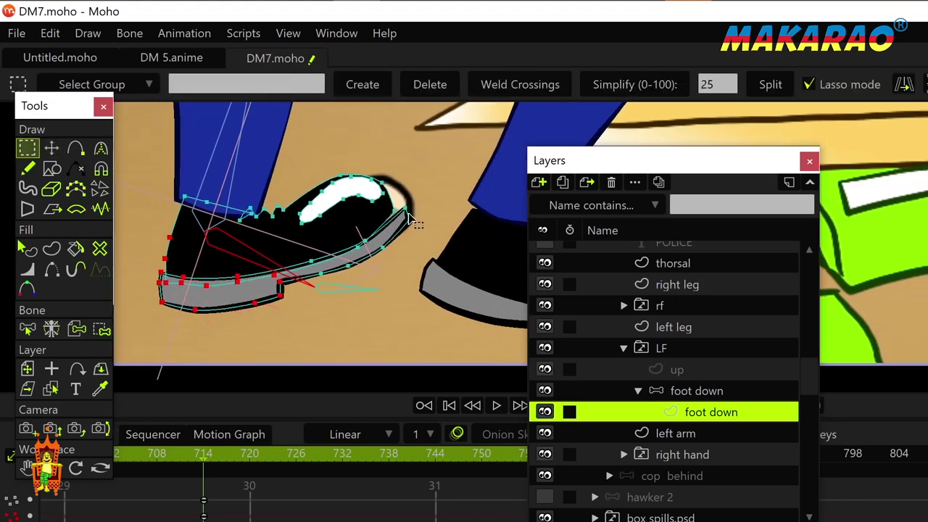
scroll(397, 214, up, 2)
key(t)
key(Down)
key(Down)
key(Left)
key(Left)
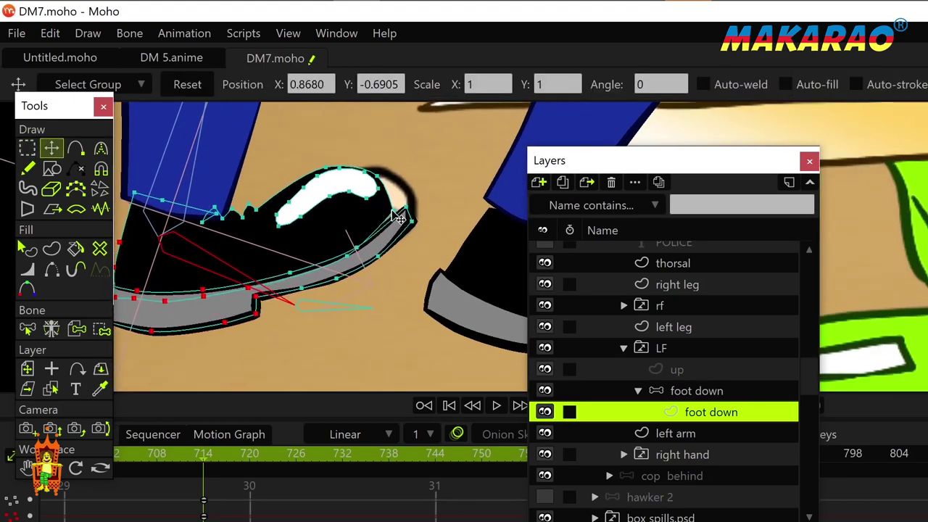
click(394, 212)
drag(400, 217, 268, 296)
Deselect the left shoe's points and shift its new keyframes from frame 714 to frame 696, moving the Tools window higher
key(q)
scroll(317, 305, down, 4)
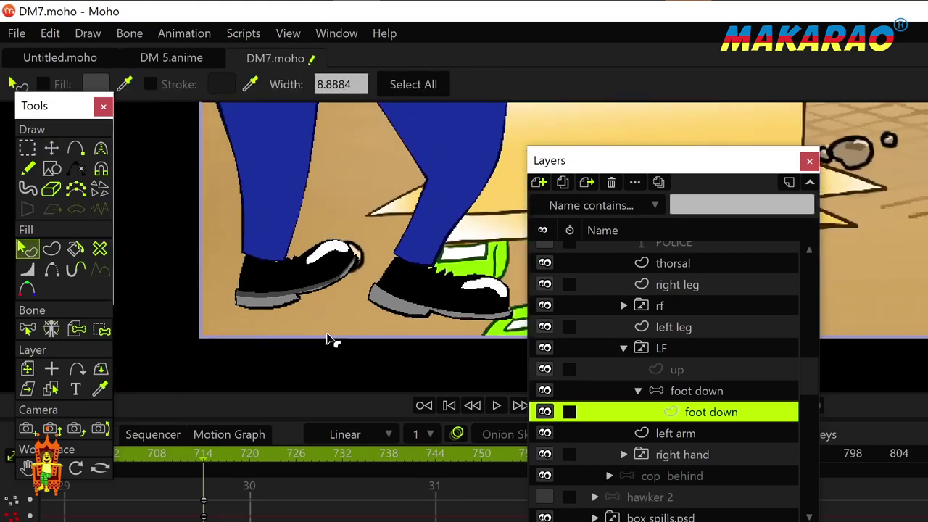
drag(59, 107, 71, 34)
key(ctrl+z)
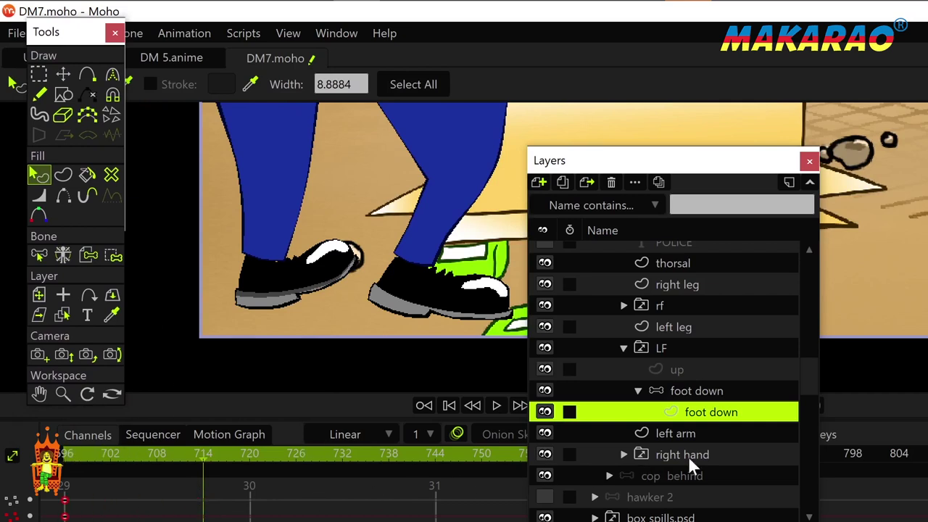
Collapse the LF group and select the foot down vector layer inside the rf group's foot down bone layer
click(638, 391)
click(623, 348)
click(624, 305)
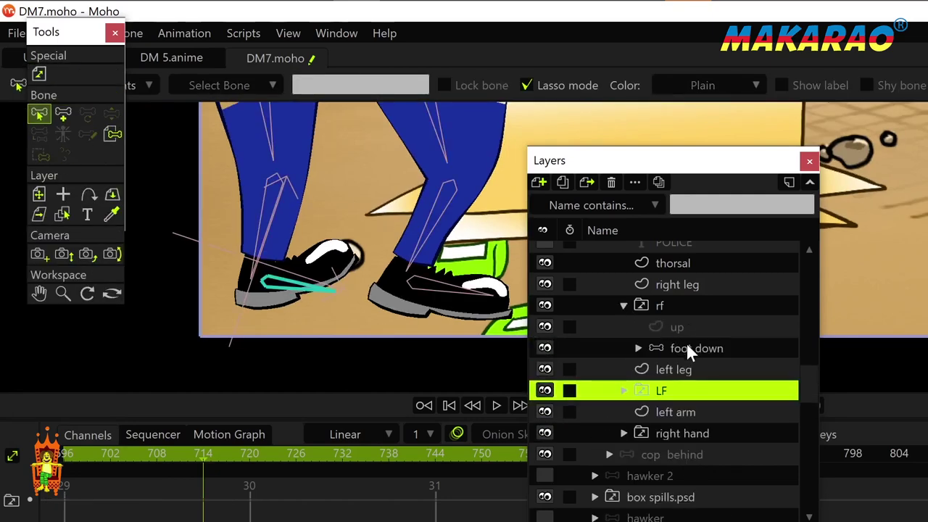
click(638, 348)
click(703, 369)
click(702, 367)
scroll(404, 306, up, 5)
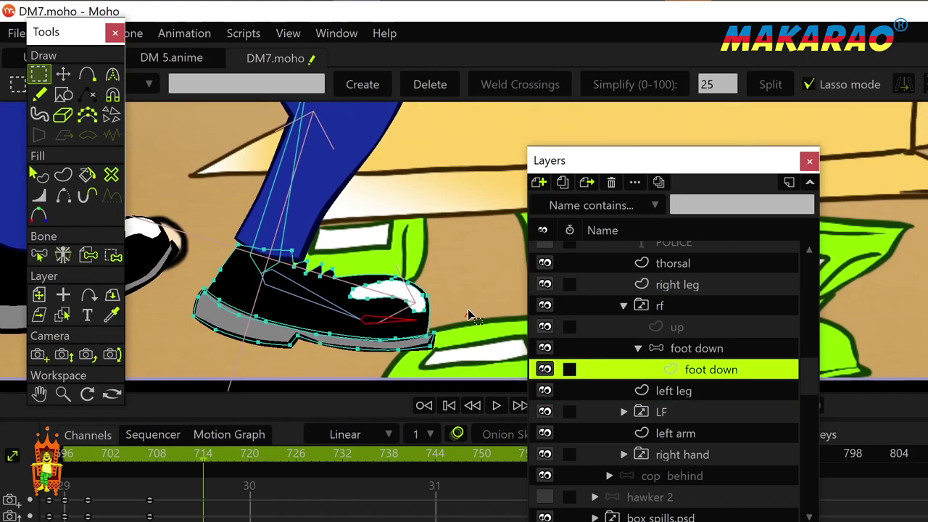
Rotate the right shoe's front points upward at frame 714 and shift the heel-step points of its sole
mouse_move(470, 316)
mouse_down()
mouse_move(461, 338)
mouse_move(402, 315)
mouse_move(447, 261)
mouse_up()
key(t)
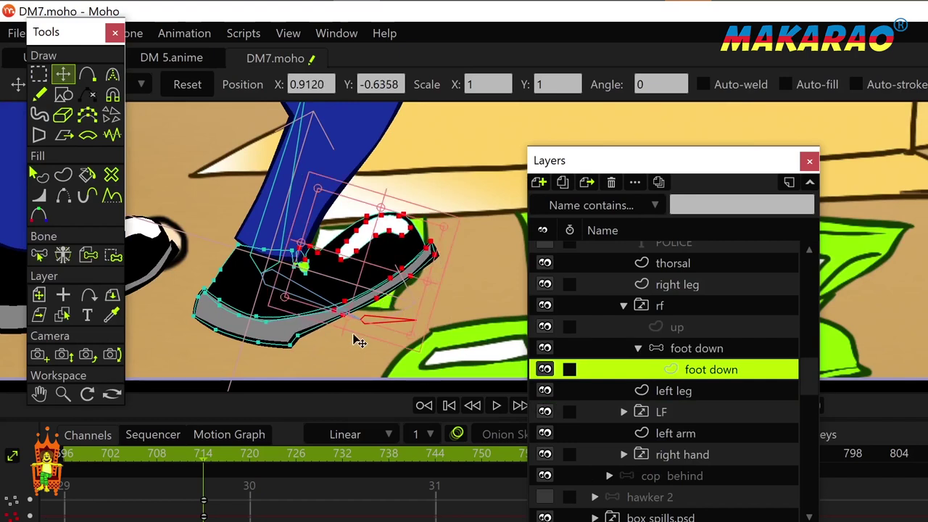
key(g)
mouse_move(290, 355)
mouse_down()
mouse_move(304, 339)
mouse_move(310, 348)
mouse_move(310, 332)
mouse_up()
key(t)
Select the points along the back of the right shoe's heel and move them slightly inward toward the sole
key(g)
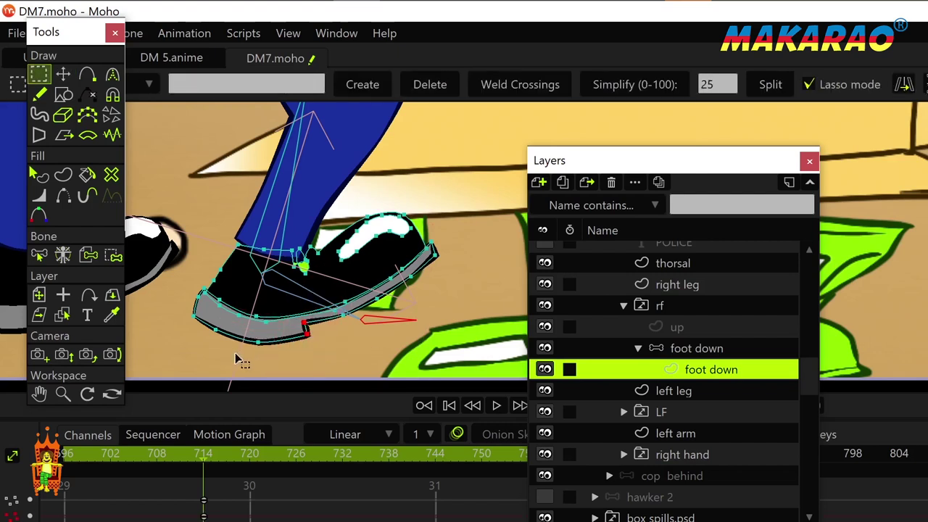
drag(208, 358, 218, 341)
key(t)
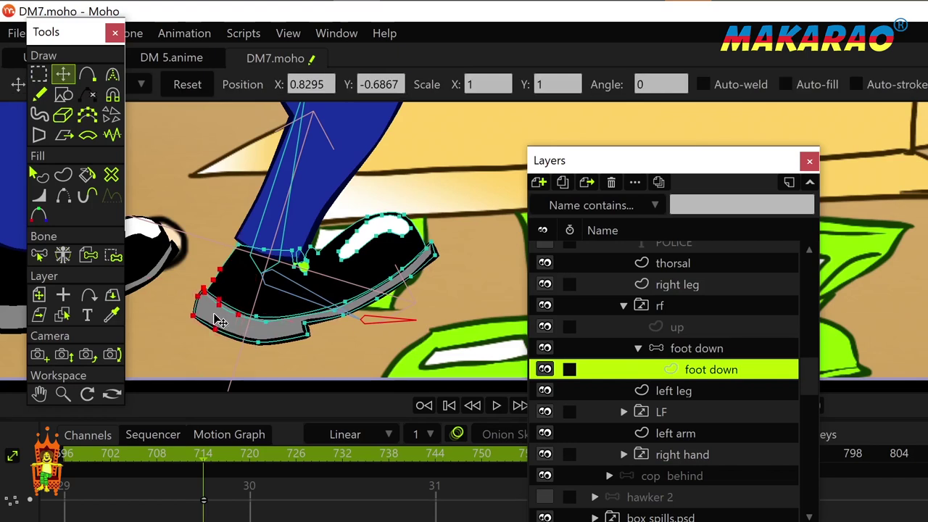
key(c)
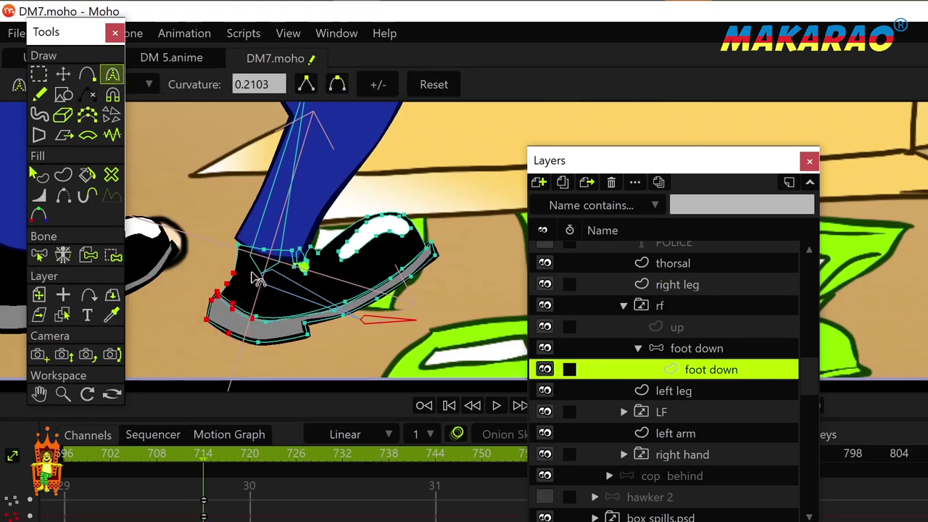
key(g)
drag(248, 271, 250, 284)
key(t)
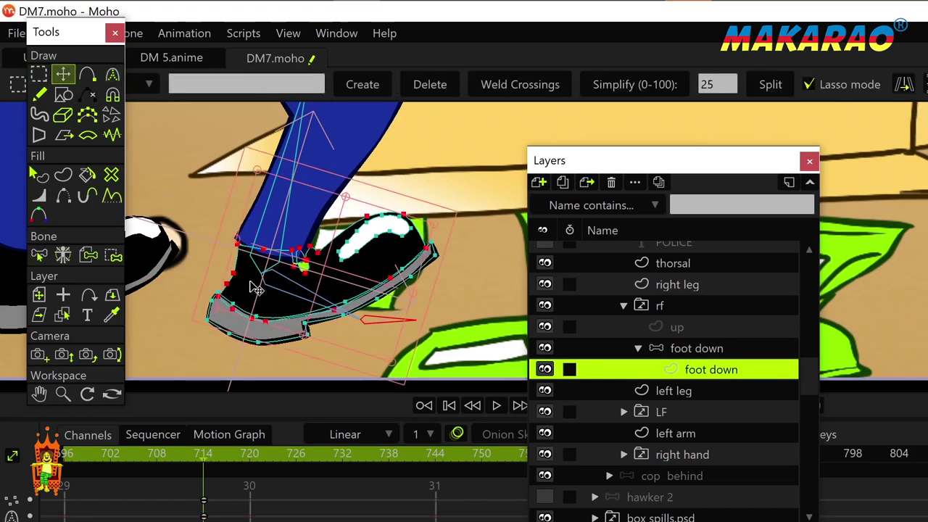
Select the two points on the right shoe's back edge above the heel and pull them outward to round it
key(c)
key(g)
click(253, 282)
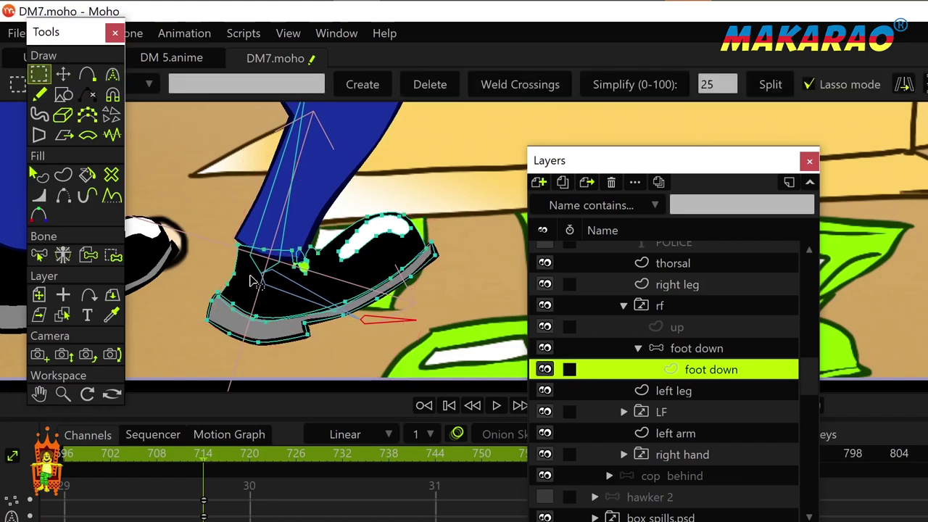
drag(250, 280, 239, 287)
key(t)
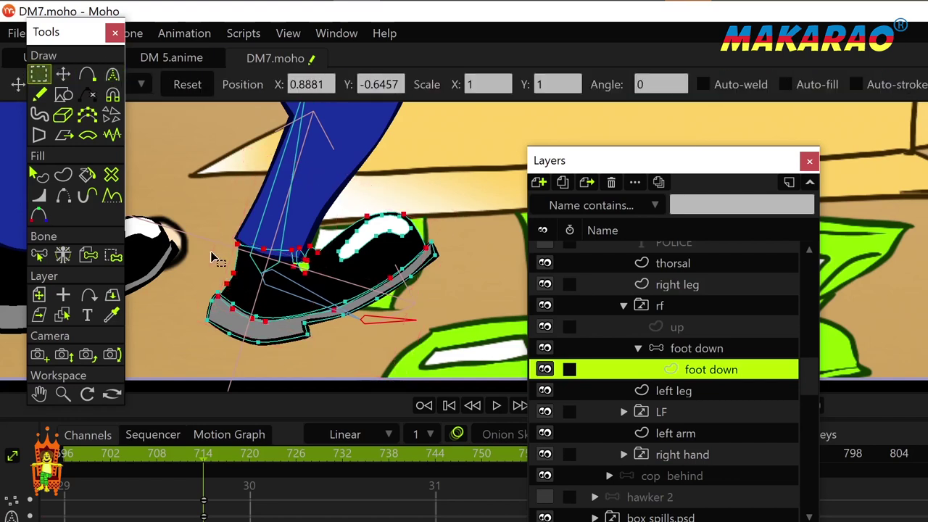
key(g)
click(218, 259)
key(t)
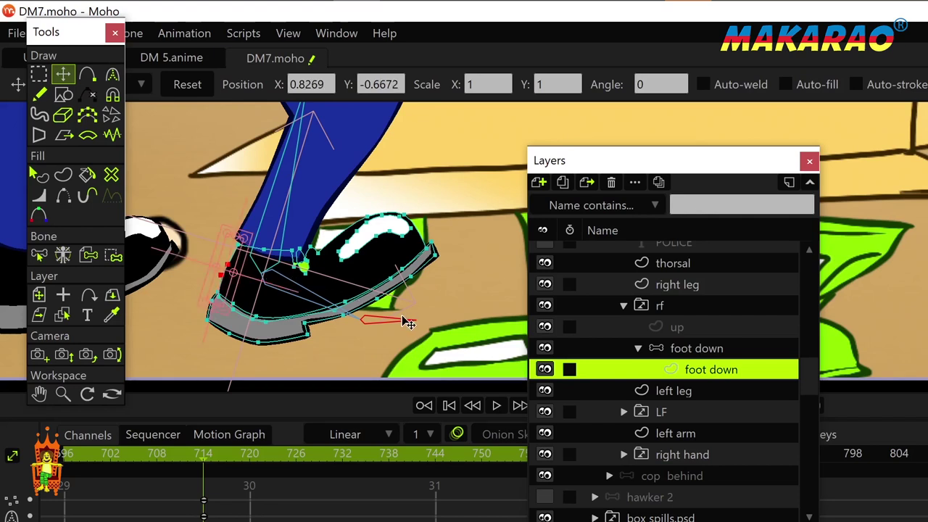
Adjust the right shoe's individual points at the sole step, toe tip, laces and ankle opening
click(309, 334)
drag(305, 324, 345, 314)
drag(437, 239, 435, 243)
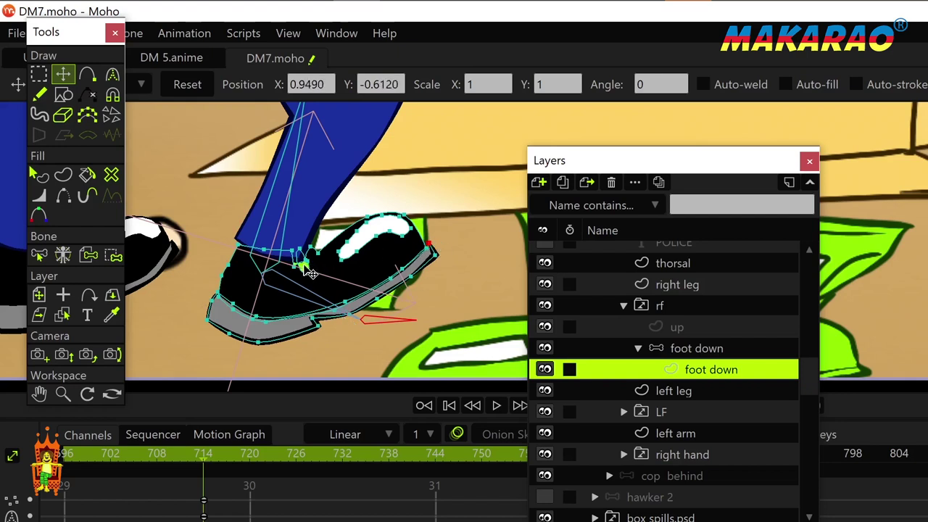
mouse_move(304, 268)
mouse_down()
mouse_move(301, 255)
mouse_move(321, 249)
mouse_move(296, 264)
mouse_up()
mouse_move(237, 245)
mouse_down()
mouse_move(244, 237)
mouse_move(231, 255)
mouse_up()
Refine the outer sole points under the right shoe's toe and move the shoe's new keyframes from frame 714 to 696
key(q)
scroll(403, 321, down, 4)
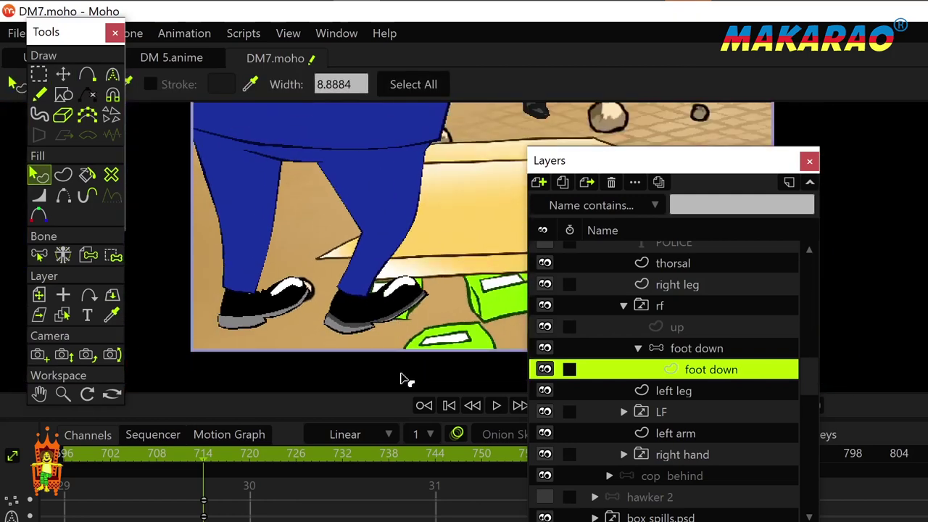
scroll(400, 316, up, 5)
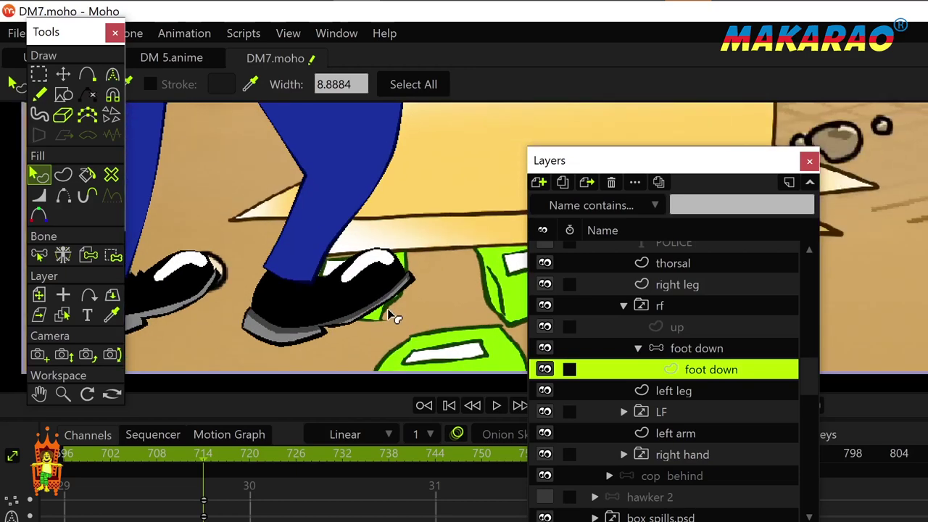
scroll(393, 317, up, 3)
key(t)
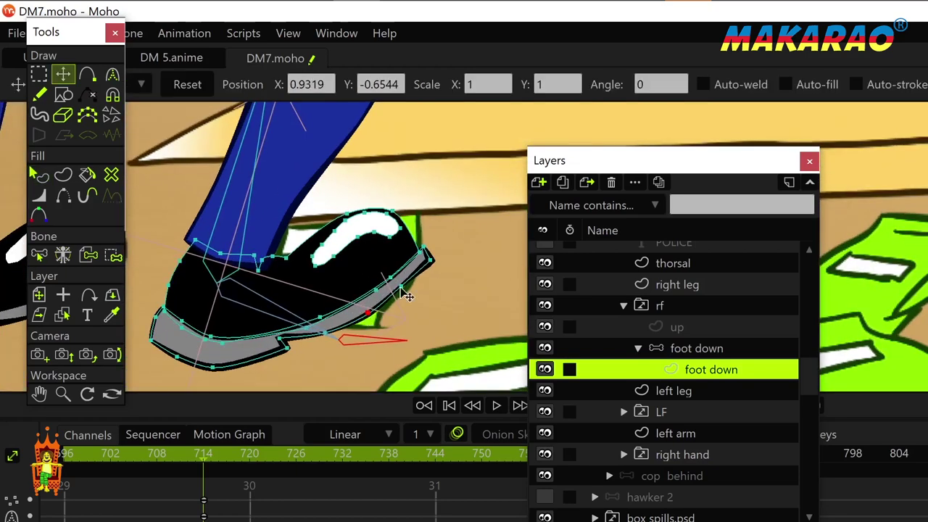
click(431, 264)
drag(224, 484, 65, 500)
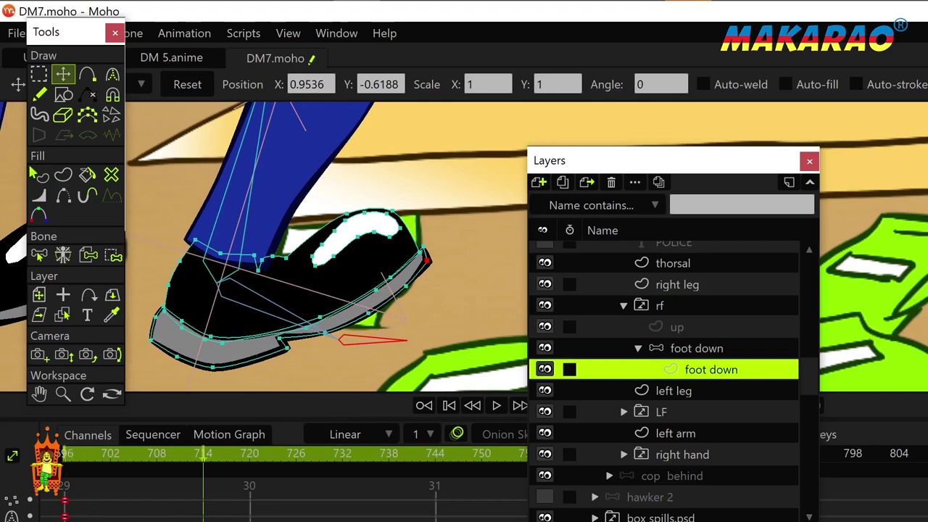
Collapse the rf and cop behind 2 groups and select the cop behind 2 bone layer
click(638, 308)
scroll(414, 308, down, 10)
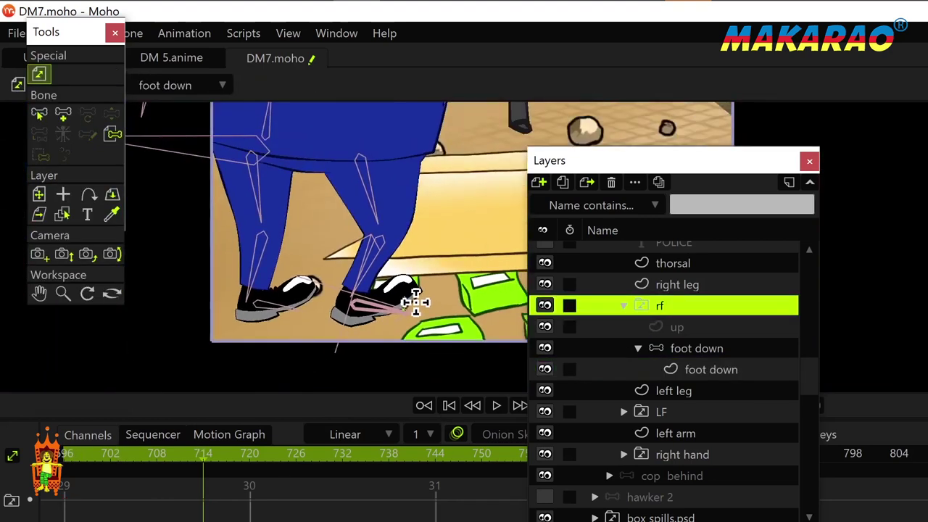
drag(411, 291, 234, 295)
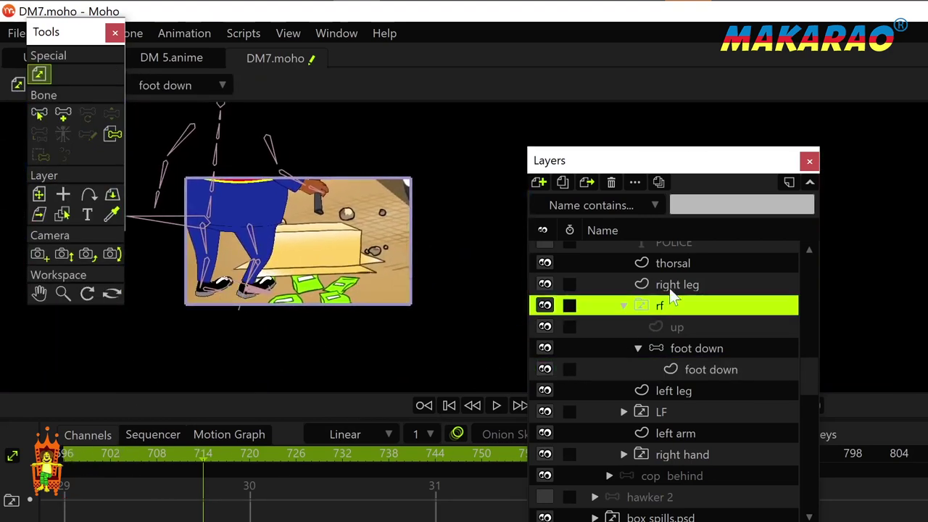
click(624, 307)
drag(812, 405, 805, 278)
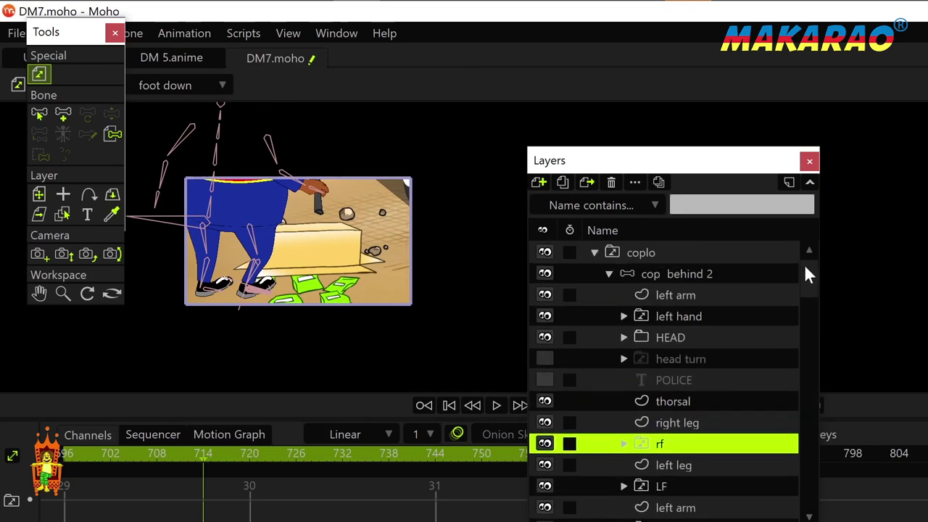
click(609, 275)
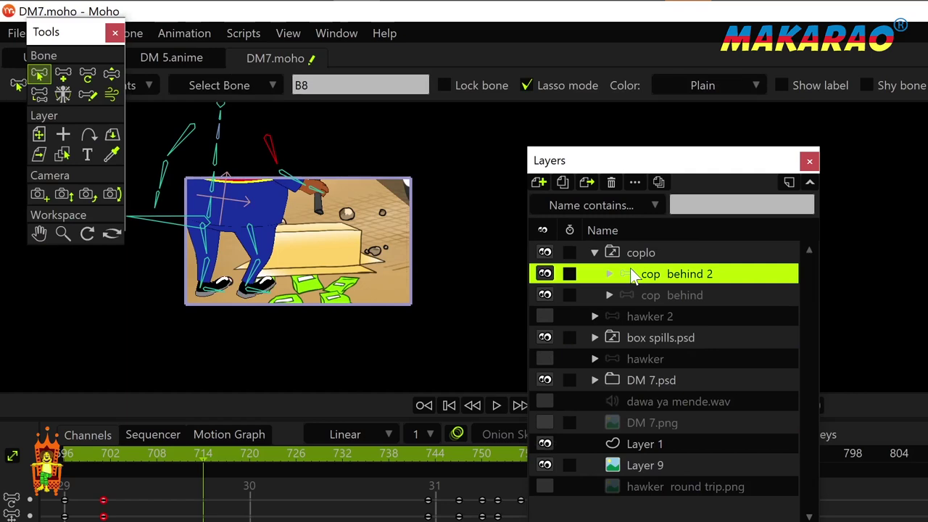
Play the cop's movement repeatedly from around frame 696 to review the hand and both reshaped shoes
click(63, 456)
key(space)
key(space)
click(81, 454)
key(space)
scroll(337, 251, down, 4)
key(space)
click(71, 456)
key(space)
key(space)
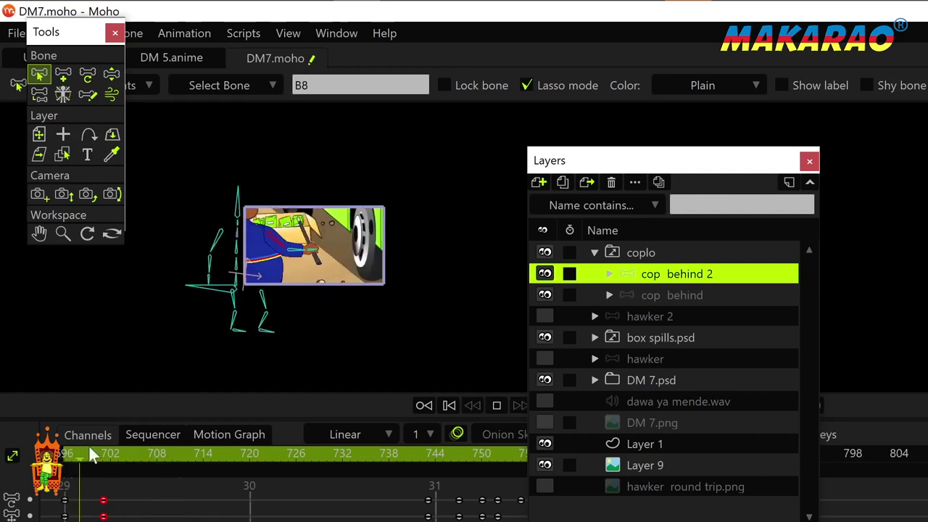
drag(297, 279, 265, 342)
scroll(262, 341, up, 2)
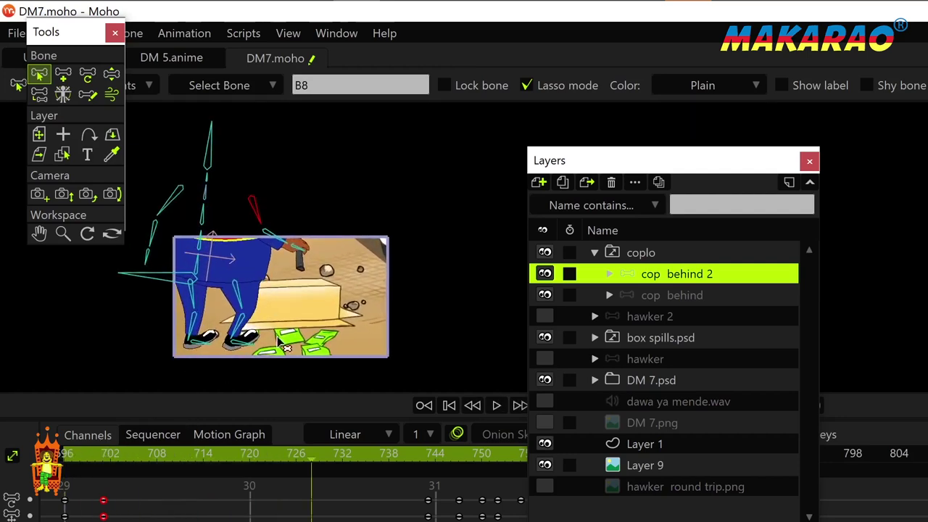
Play the scene from about frame 696, stop near frame 704 and select fist3 inside cop behind 2's left hand group
click(70, 453)
key(space)
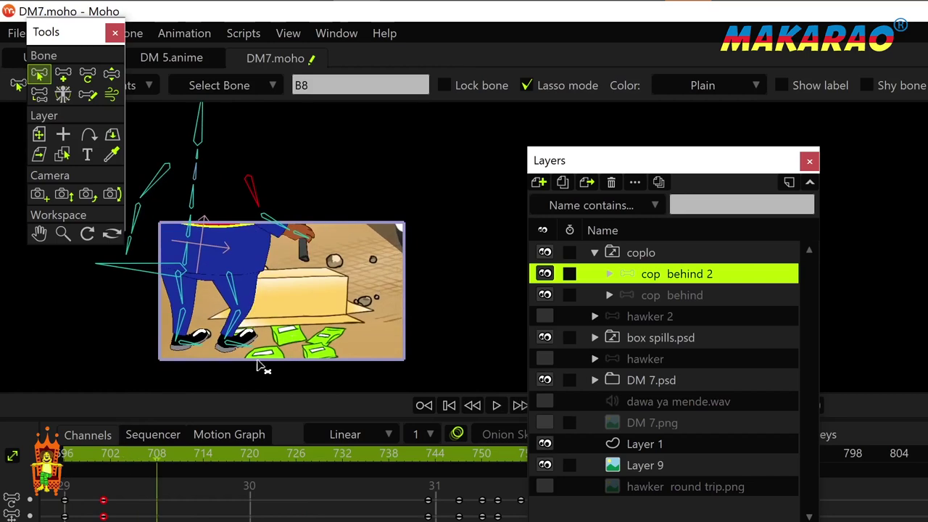
key(space)
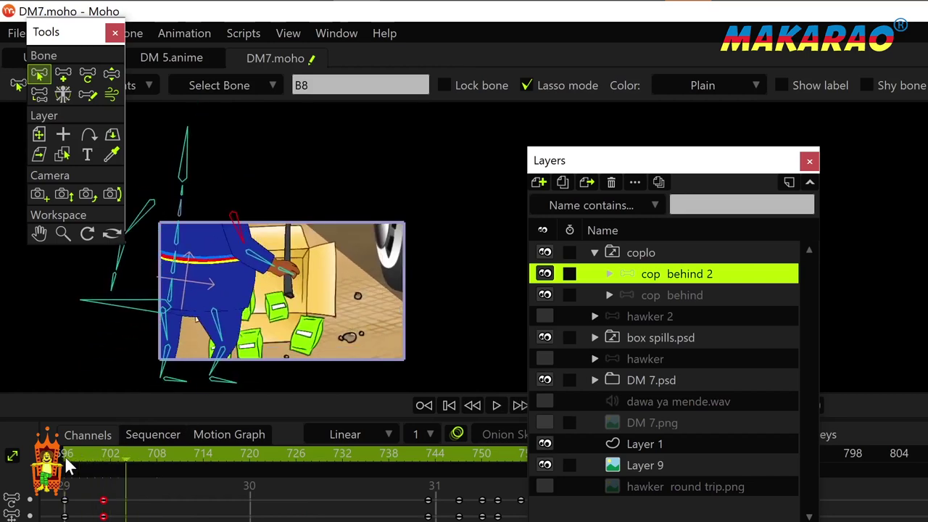
scroll(319, 267, up, 1)
scroll(326, 273, up, 3)
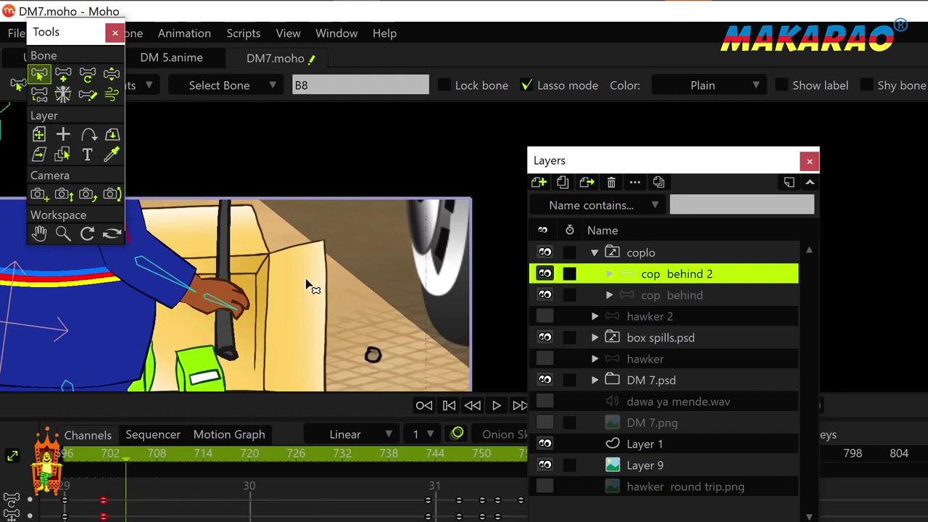
click(609, 273)
click(623, 316)
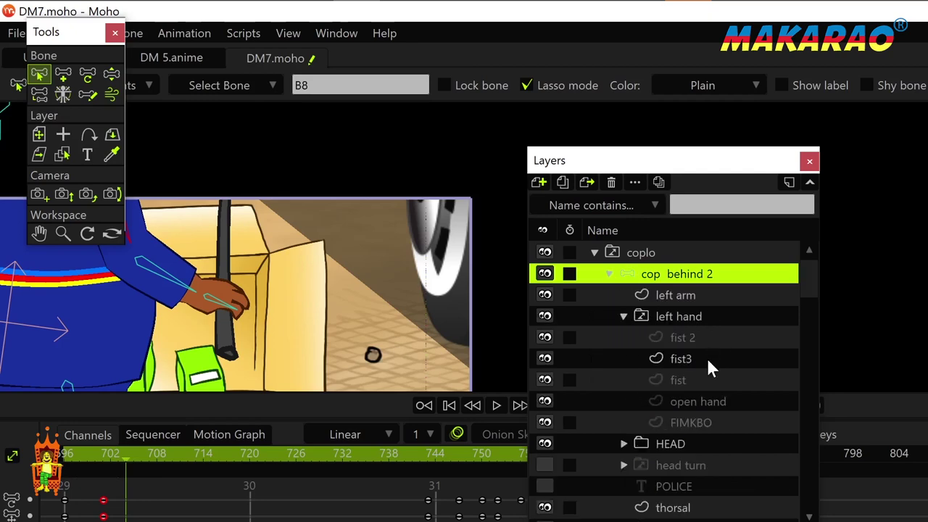
click(679, 358)
Reshape fist3 at frame 704 by adjusting its thumb tip, lower finger and inner finger points around the baton
scroll(242, 316, up, 2)
scroll(243, 316, up, 3)
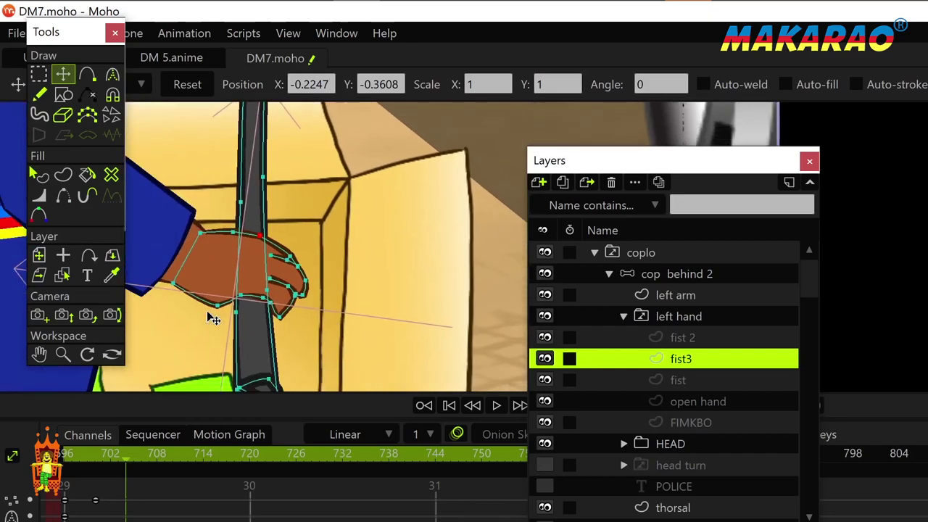
drag(279, 325, 271, 331)
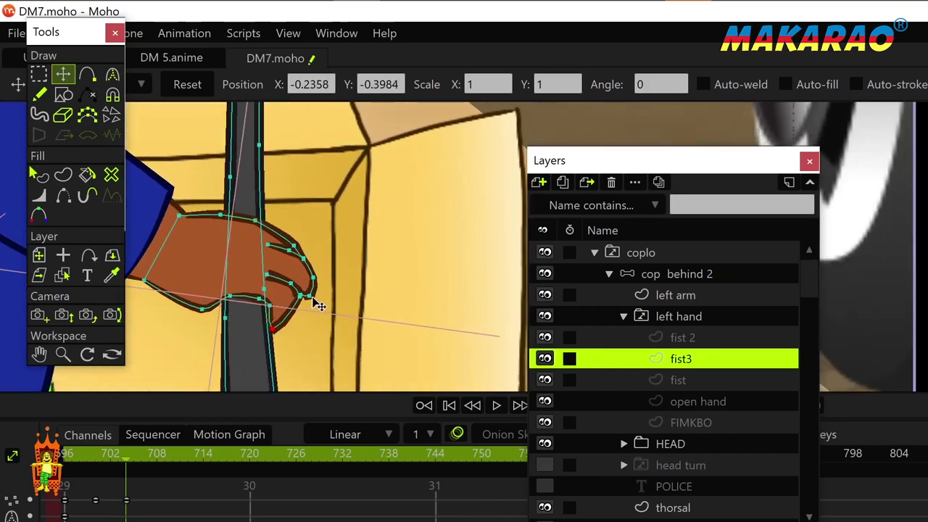
drag(272, 285, 298, 297)
click(287, 244)
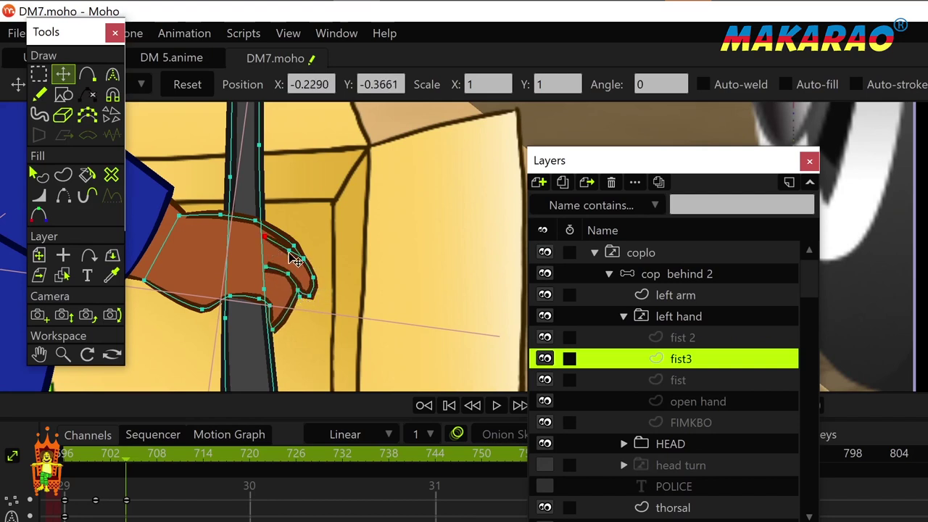
Pull in fist3's outer finger points and raise the knuckle point to round the back of the hand
click(304, 261)
drag(311, 297, 315, 281)
click(315, 277)
click(282, 242)
mouse_move(255, 221)
mouse_down()
mouse_move(271, 223)
mouse_move(216, 209)
mouse_move(245, 209)
mouse_up()
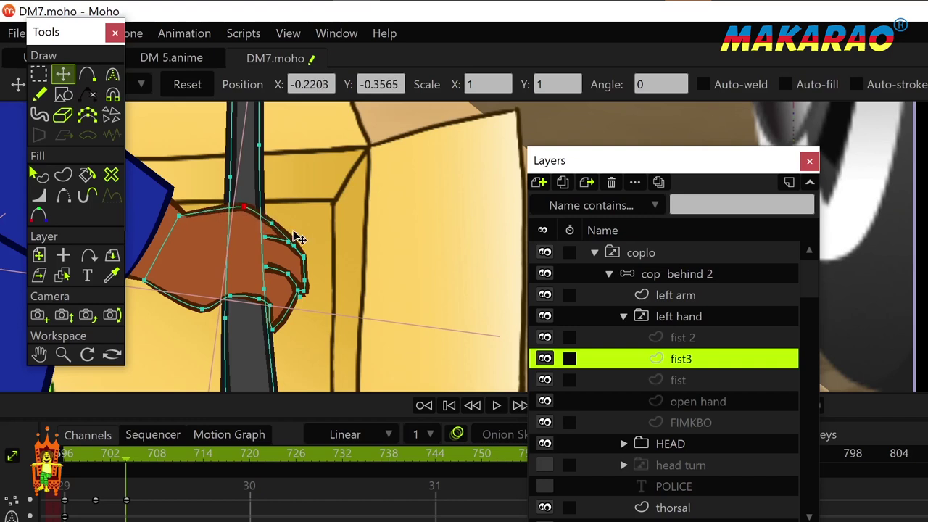
Refine fist3's inner finger, thumb tip and lower palm edge, and move the hand's new keyframe from frame 704 to 700
click(263, 236)
click(271, 326)
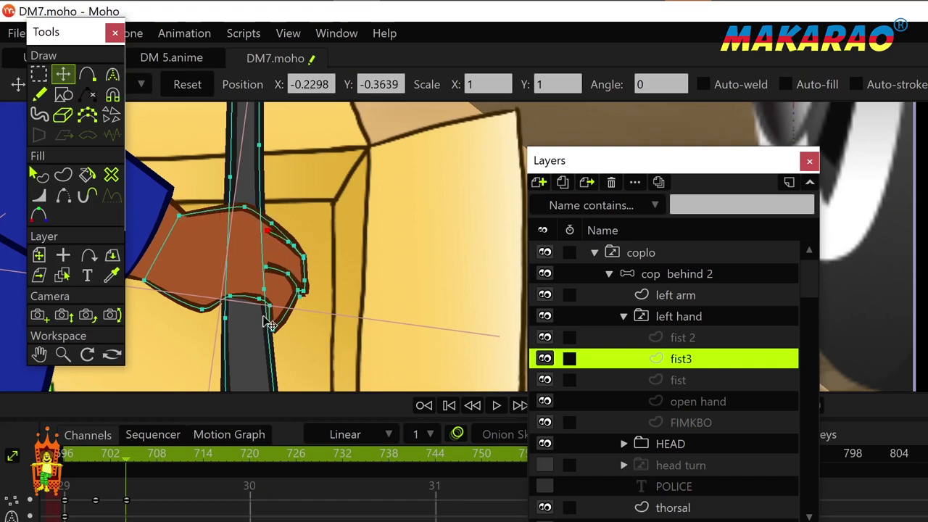
drag(229, 295, 210, 301)
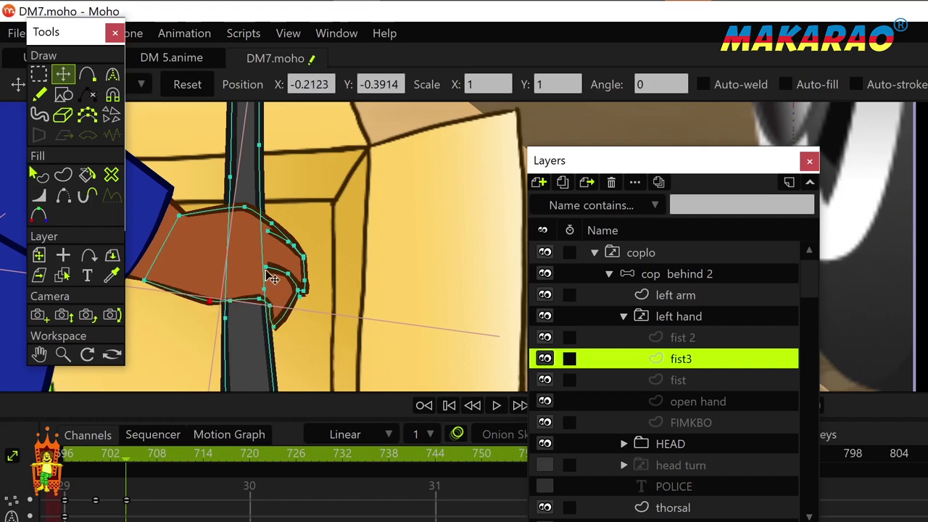
click(258, 300)
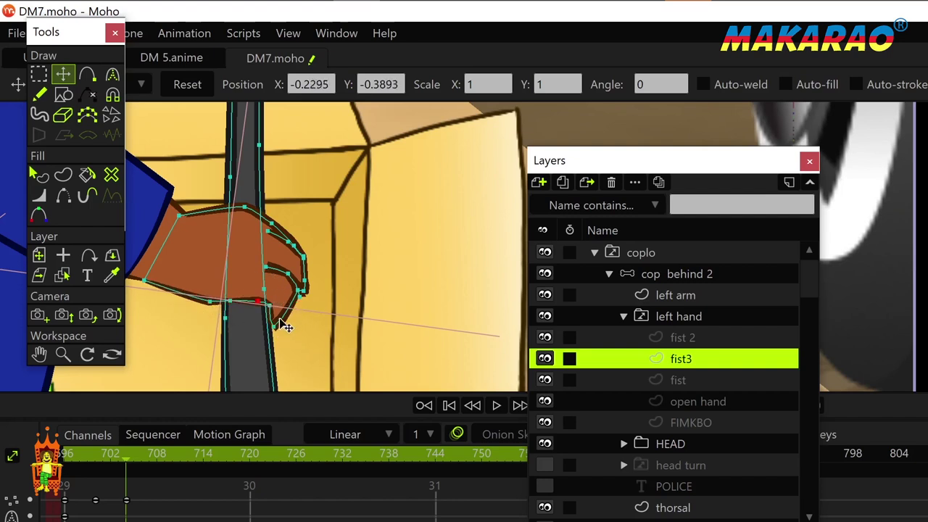
drag(144, 492, 119, 500)
Collapse and select the cop behind 2 bone layer, and play the cop's movement to about frame 721
scroll(356, 293, down, 4)
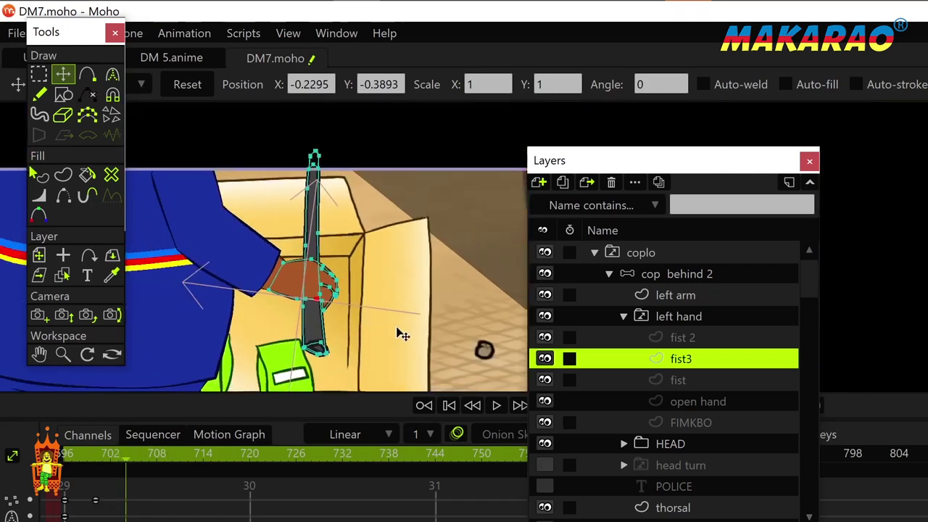
click(616, 273)
scroll(403, 305, down, 4)
drag(404, 305, 353, 186)
key(space)
key(space)
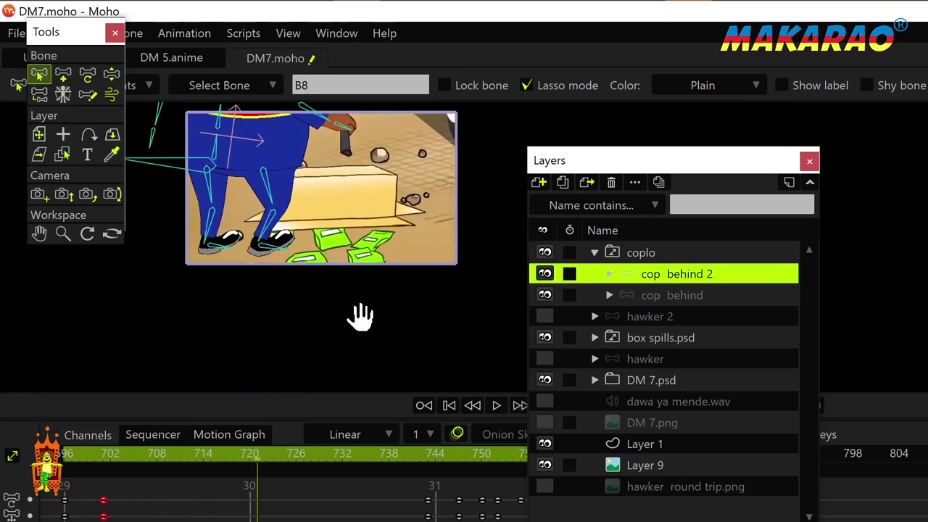
Inspect both of the cop's shoes up close and replay the movement from about frame 696
scroll(305, 293, up, 4)
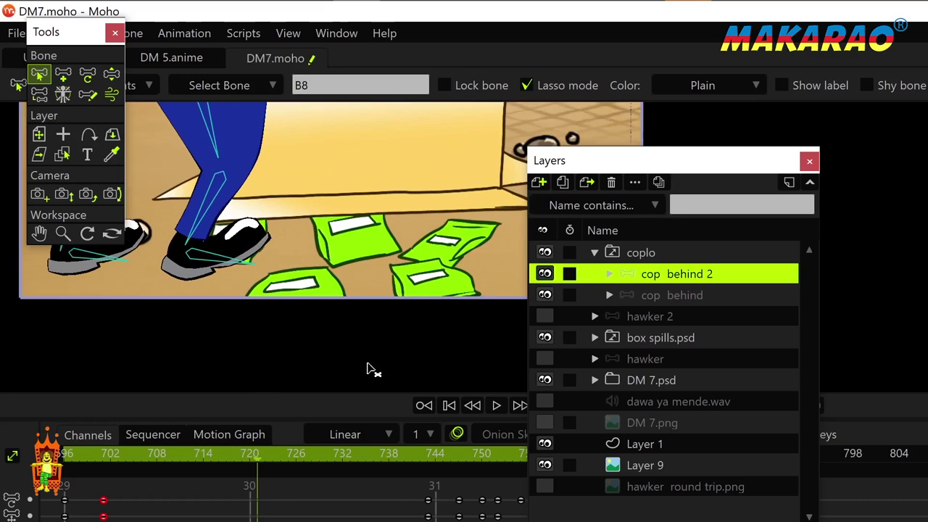
drag(239, 246, 348, 223)
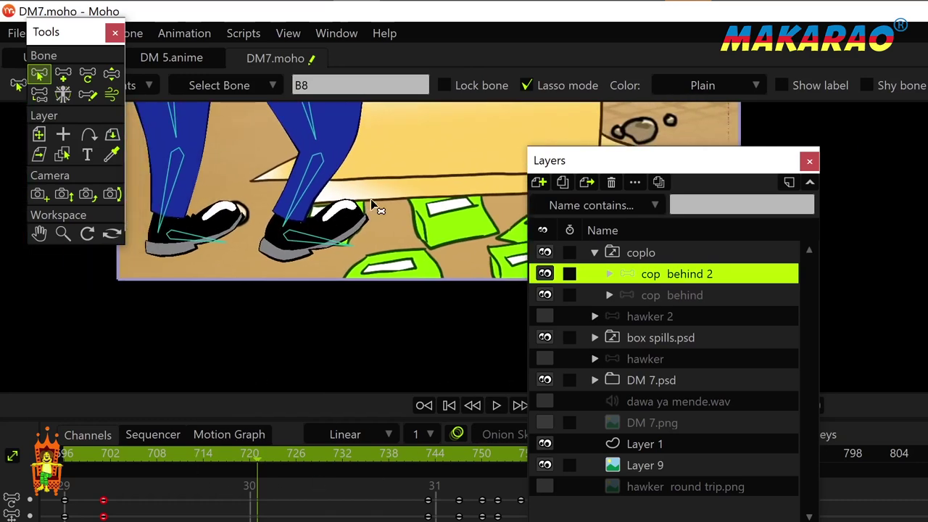
scroll(347, 261, down, 2)
key(space)
click(70, 452)
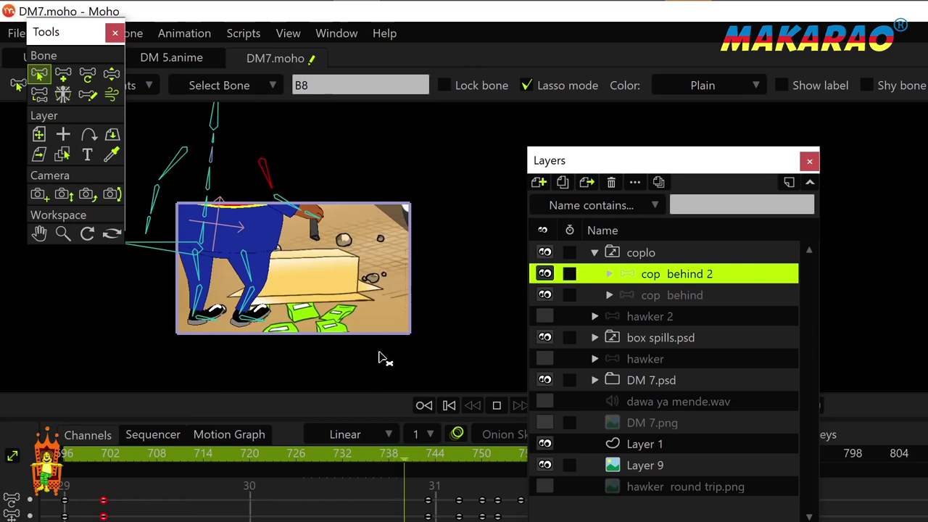
click(69, 454)
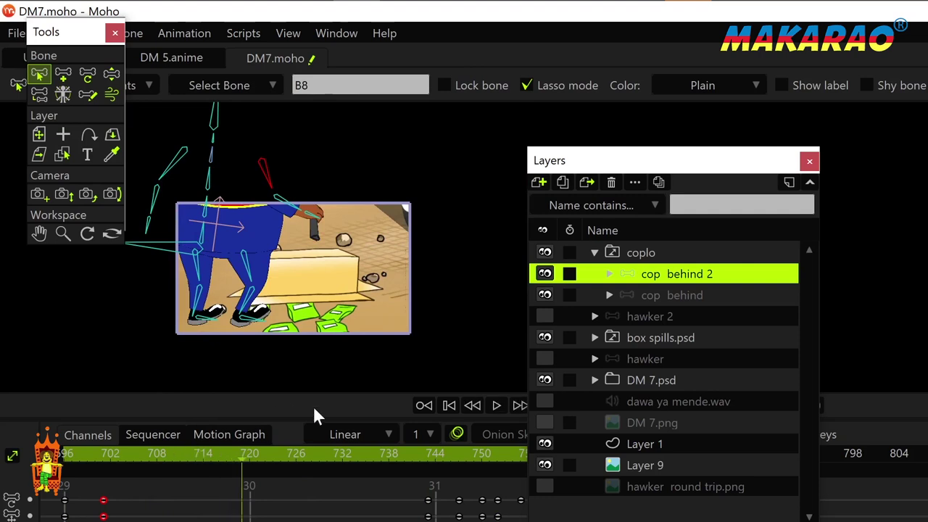
Show the hawker 2 and hawker layers and play the scene to about frame 747
click(547, 317)
click(545, 359)
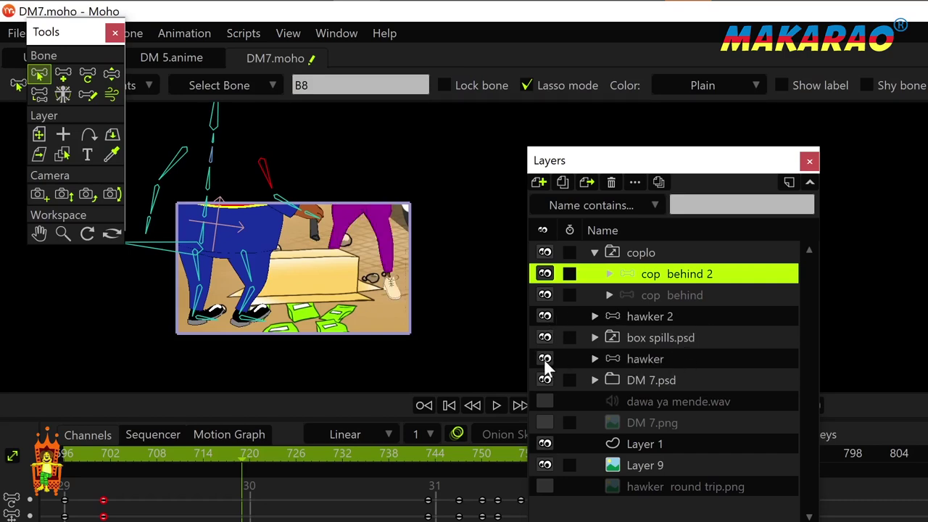
key(space)
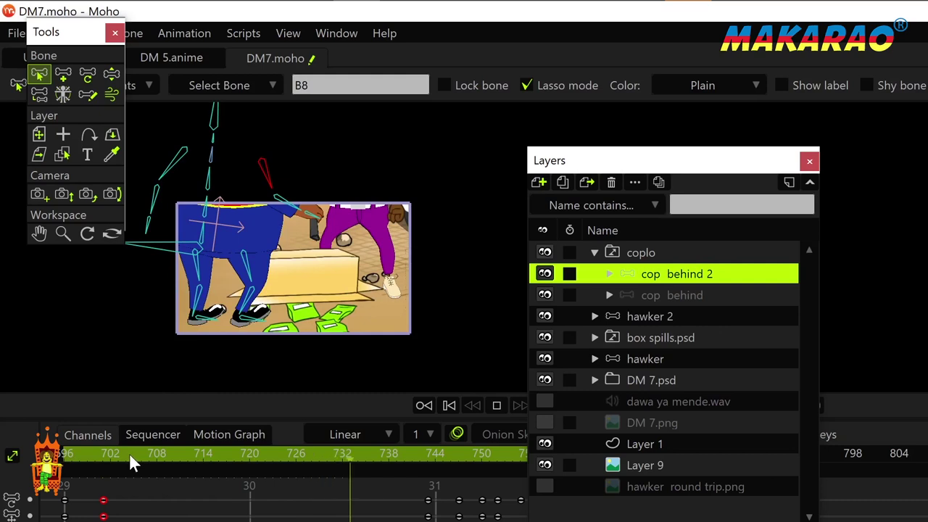
key(space)
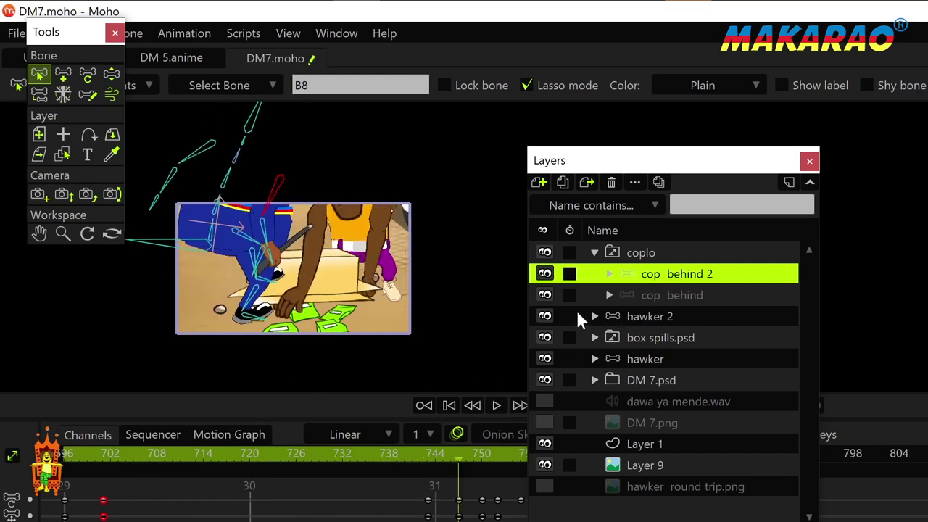
Toggle the hawker 2 layer's visibility repeatedly to examine which part of the hawker it supplies in front of the box
click(545, 316)
click(545, 315)
click(544, 316)
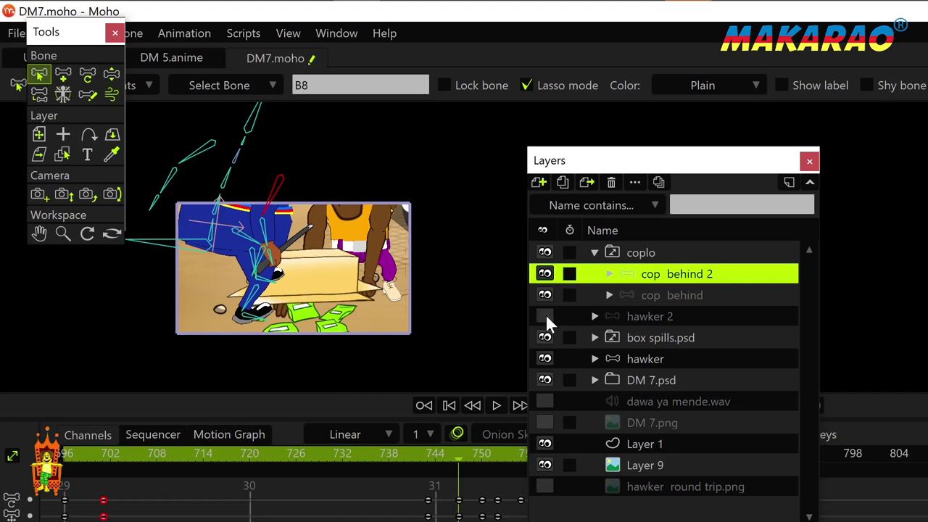
click(545, 316)
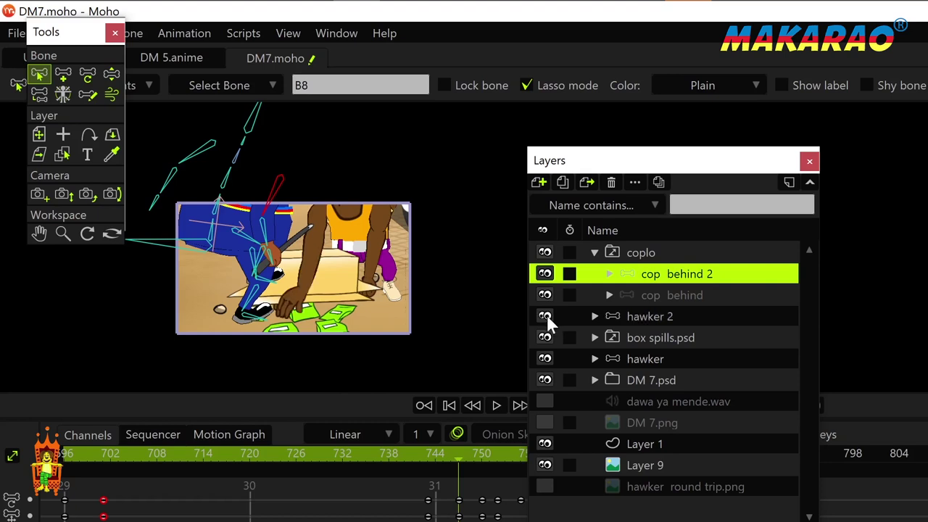
click(545, 316)
click(545, 316)
click(545, 316)
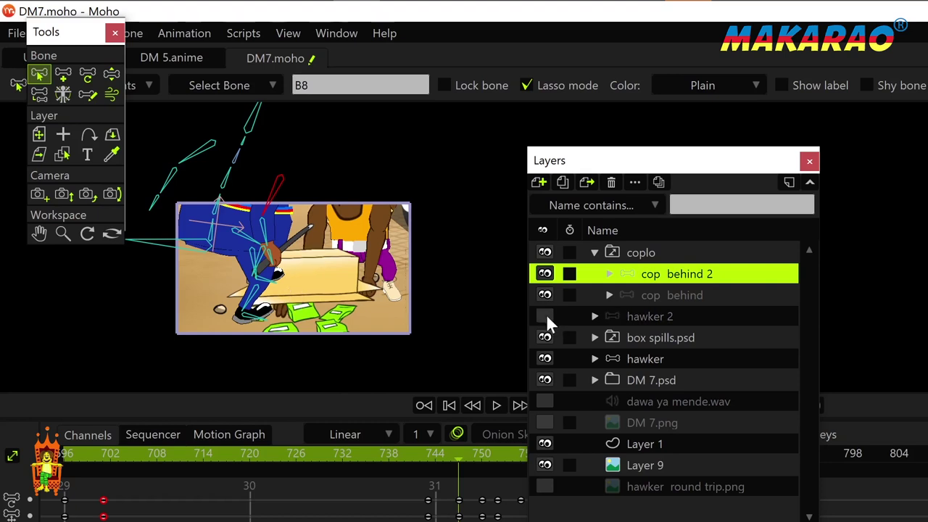
click(545, 316)
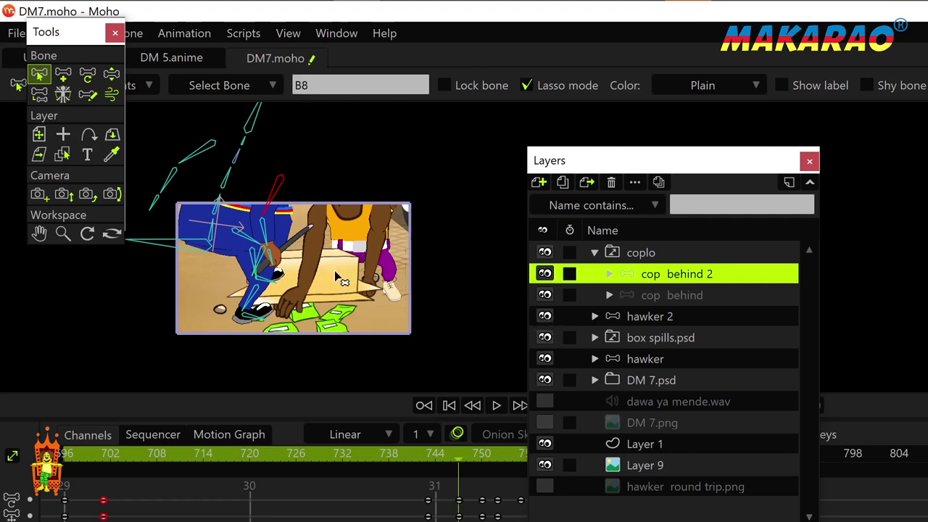
Play the scene repeatedly from about frame 696 to review the cop and the hawker moving together
click(64, 453)
key(space)
key(space)
key(space)
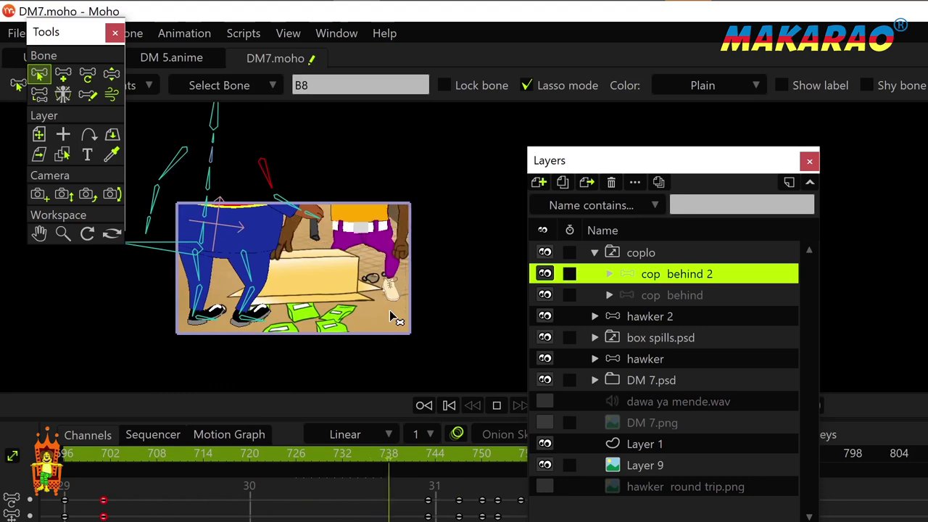
key(space)
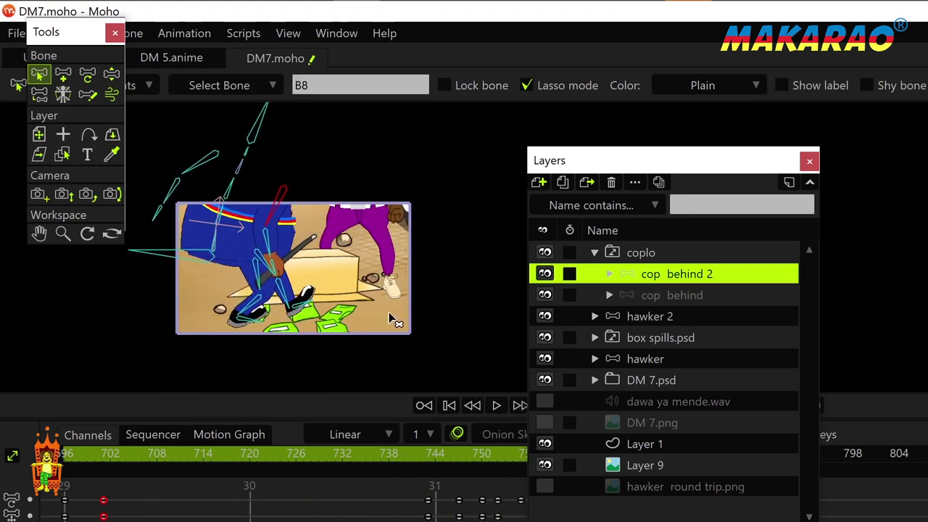
key(space)
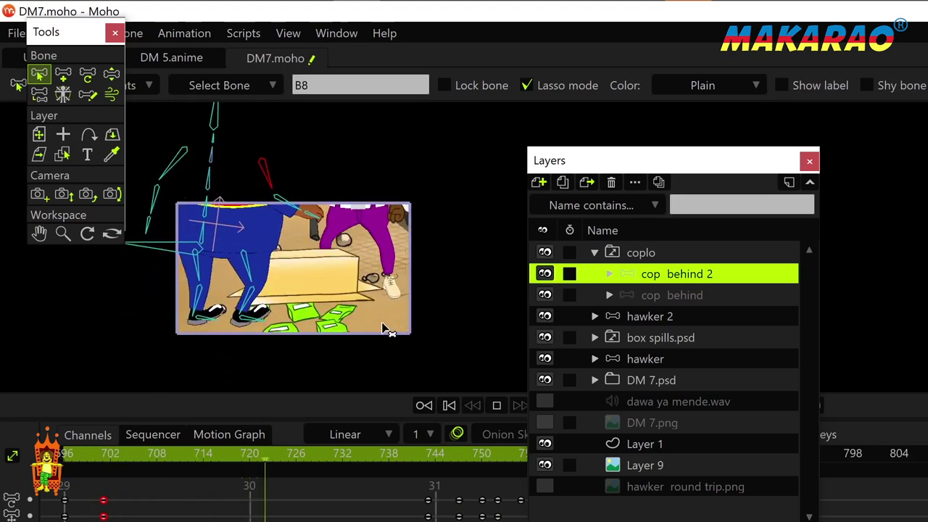
key(space)
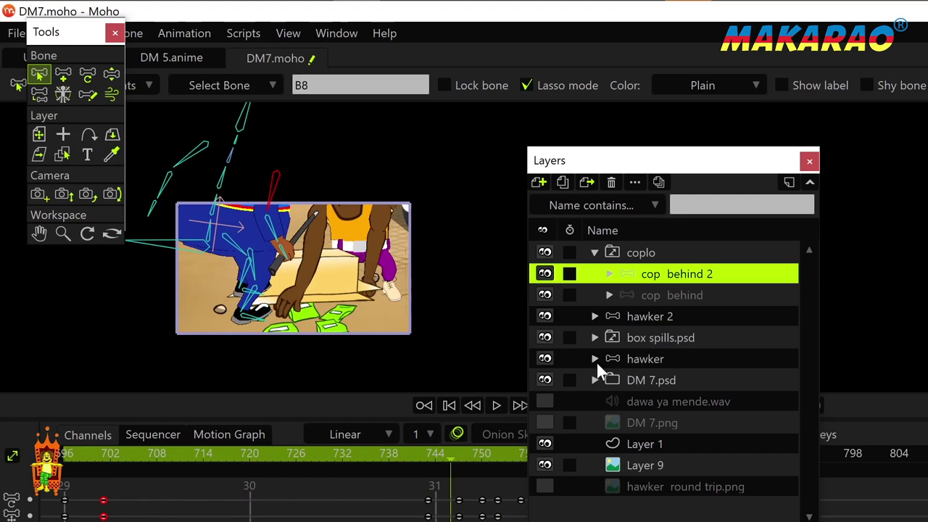
Select the hawker bone layer and play its movement from about frame 736 to 743
click(629, 357)
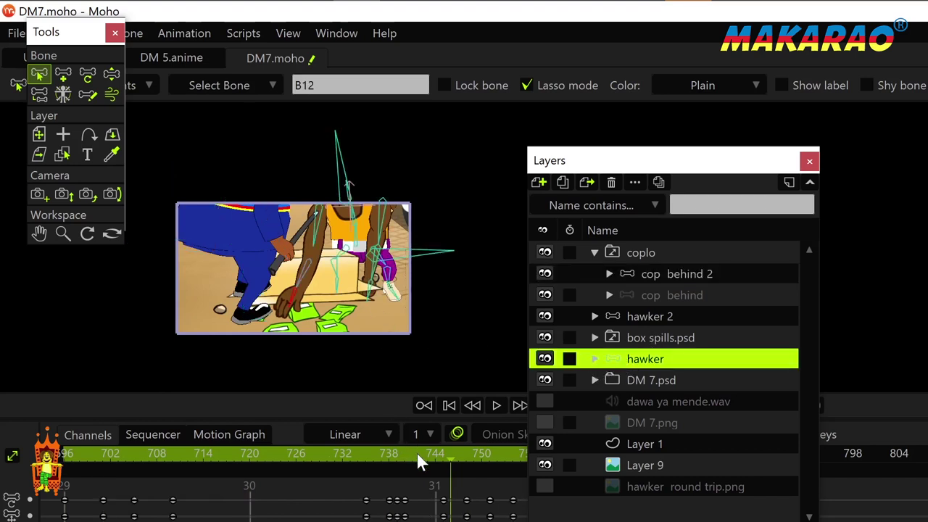
click(374, 464)
key(space)
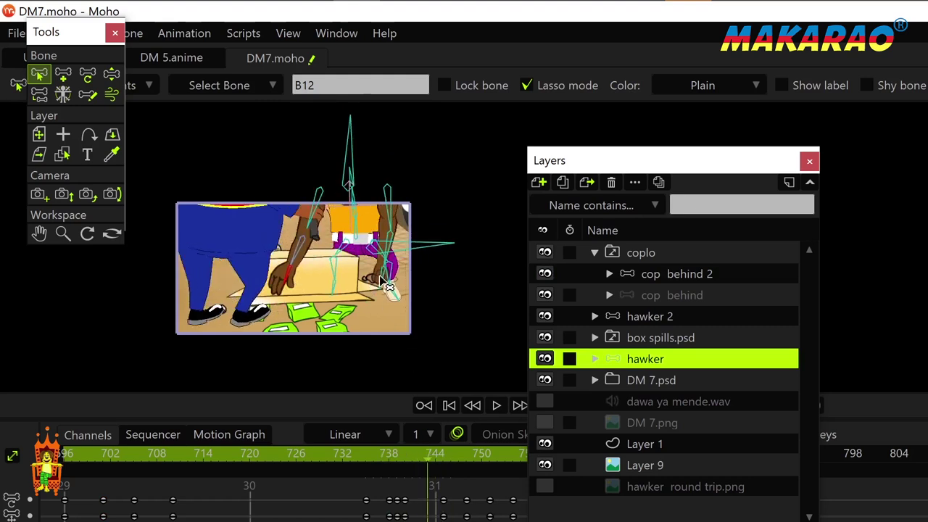
Expand the hawker layer, collapse its left hand switch group and select the LEFT ARM layer
click(594, 359)
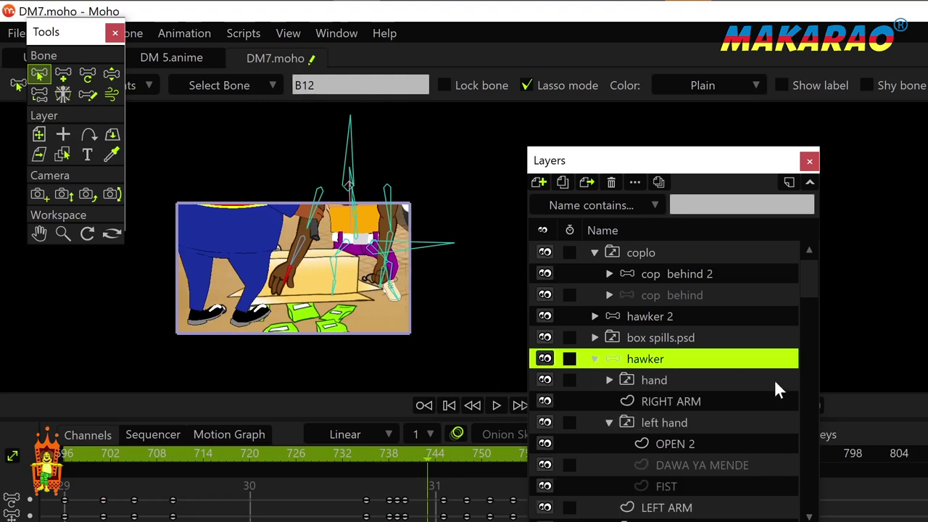
click(661, 422)
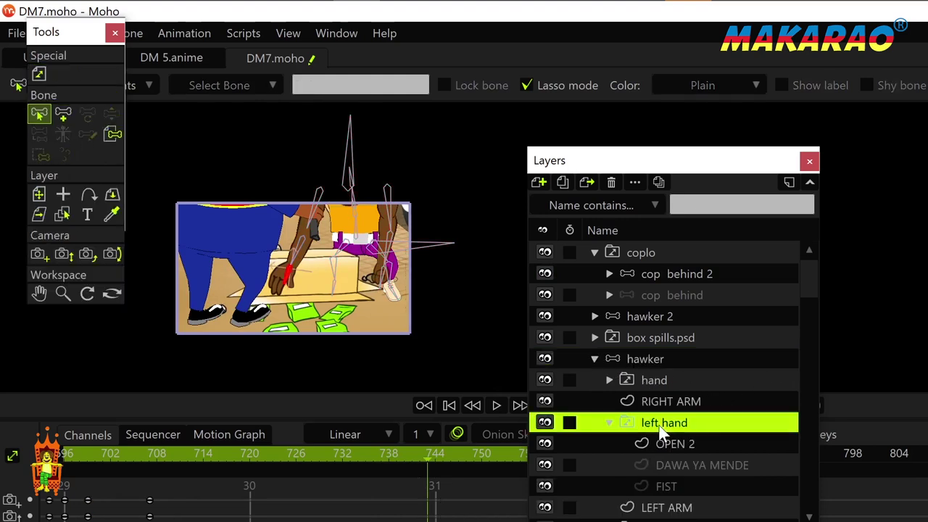
click(610, 423)
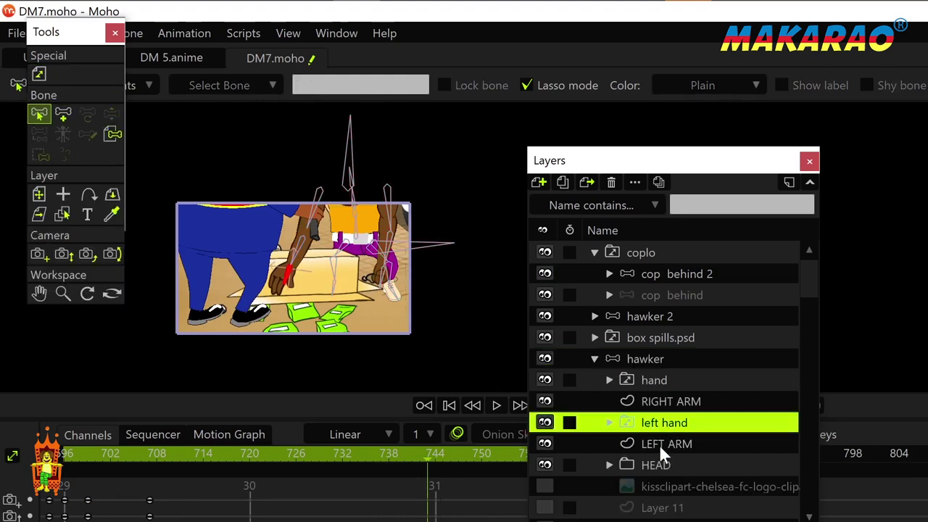
scroll(666, 429, down, 3)
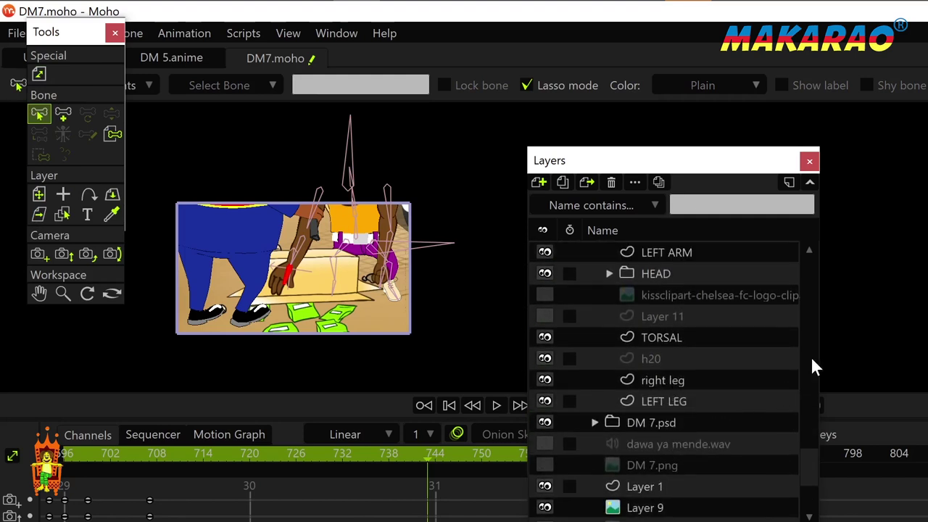
scroll(811, 472, up, 2)
click(675, 358)
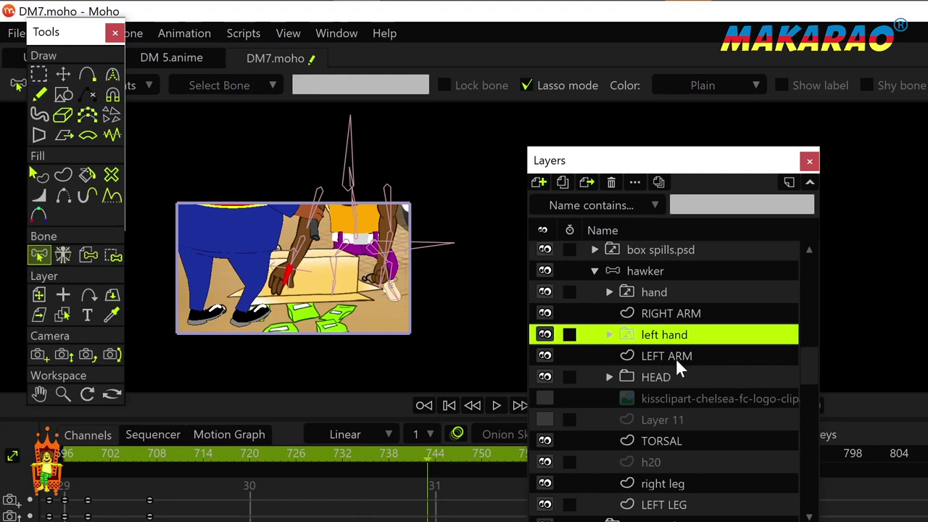
Expand the hawker's hand switch group and compare the RIGHT HAND and FIST 2 shapes up close
click(664, 334)
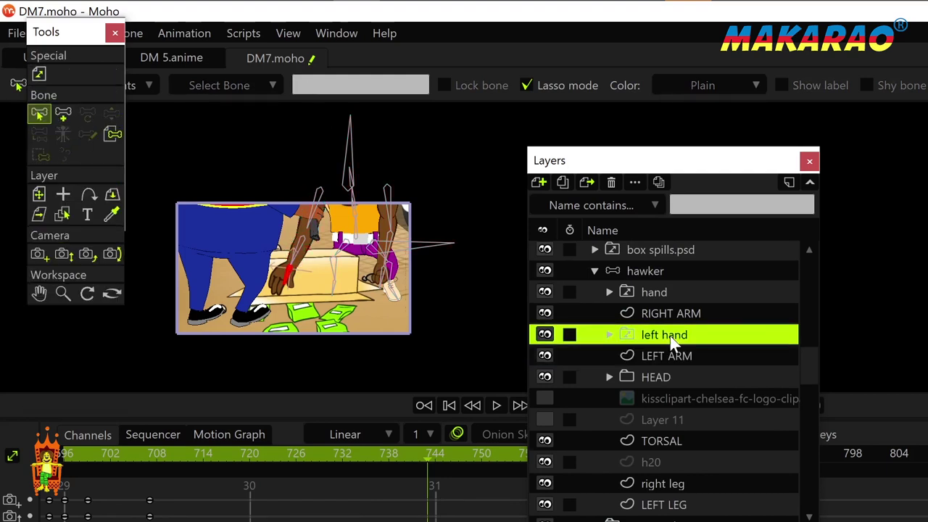
click(644, 292)
click(608, 292)
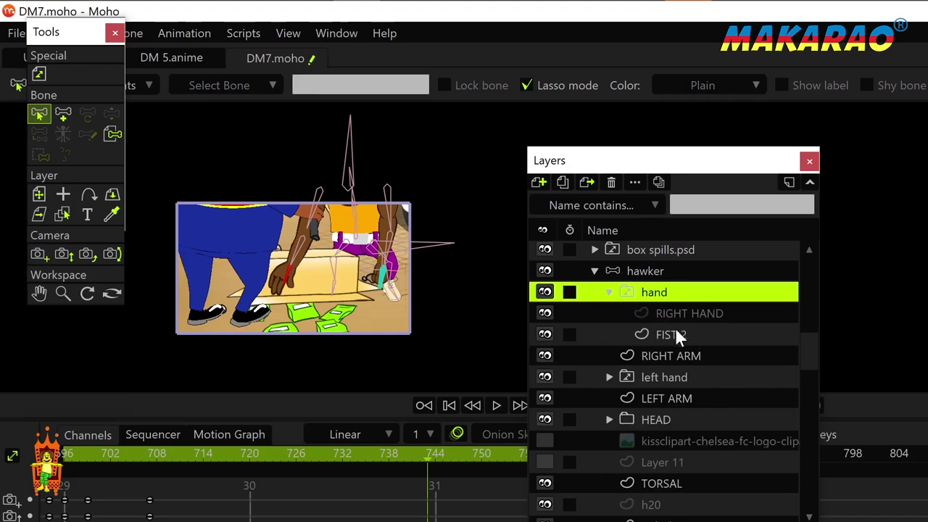
click(673, 332)
click(677, 317)
scroll(408, 311, up, 5)
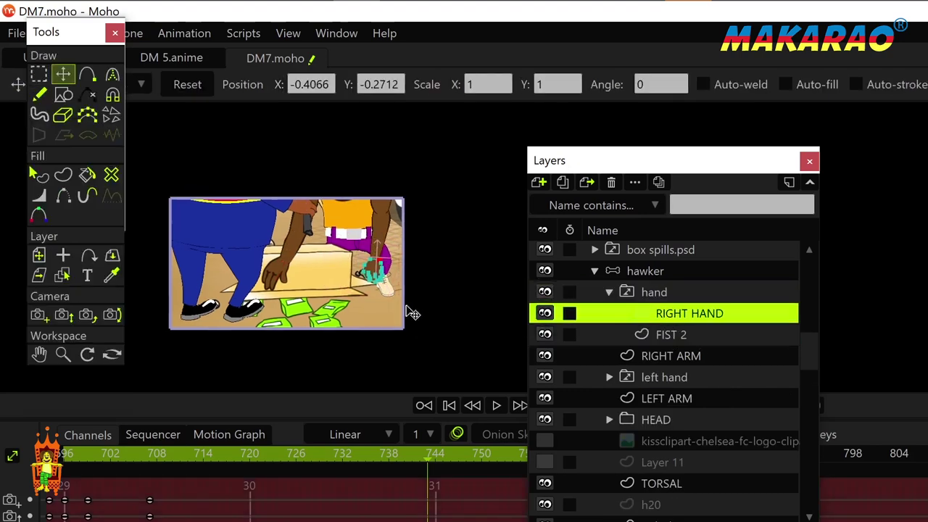
scroll(358, 276, up, 3)
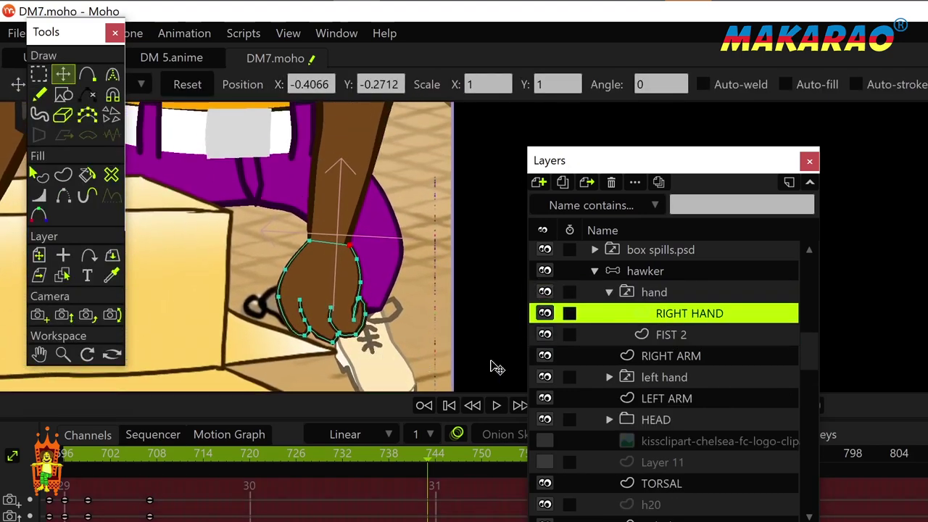
click(672, 337)
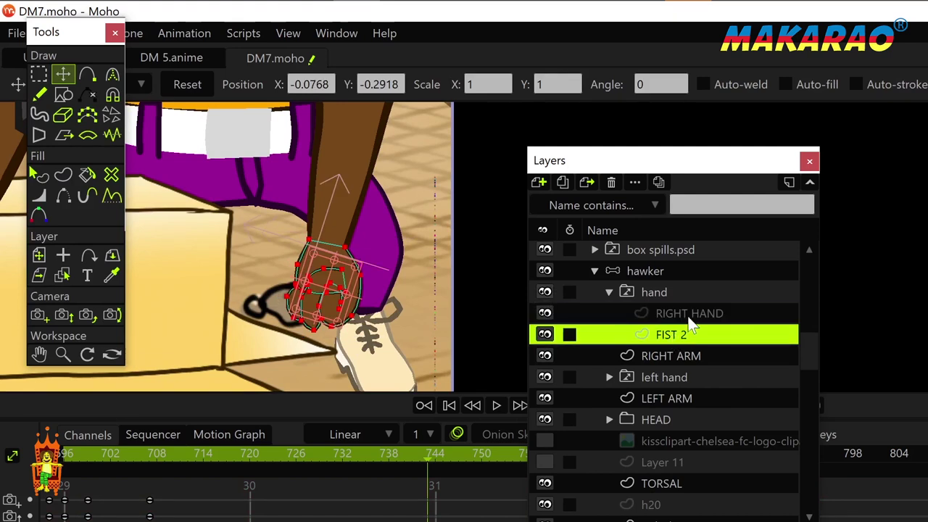
Duplicate the FIST 2 layer in the hand group and name the copy "open"
click(562, 183)
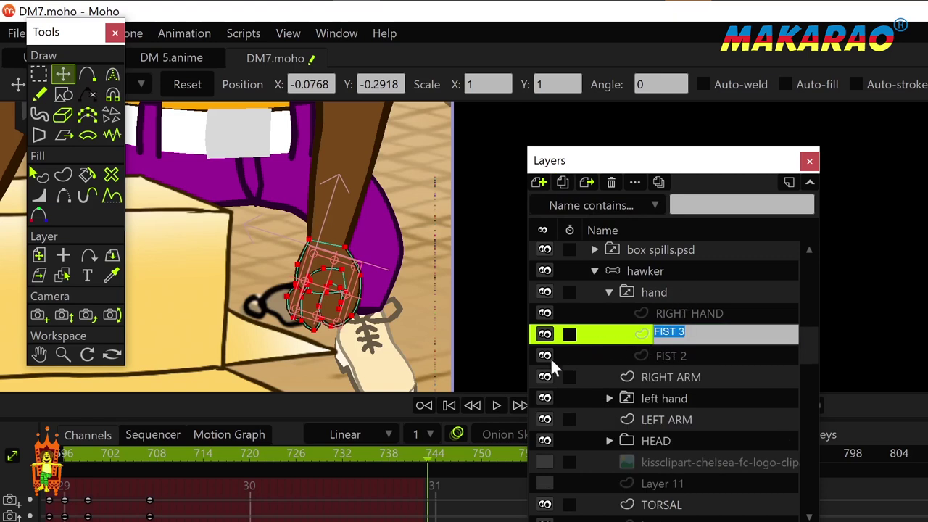
text(open)
key(Return)
scroll(359, 323, up, 3)
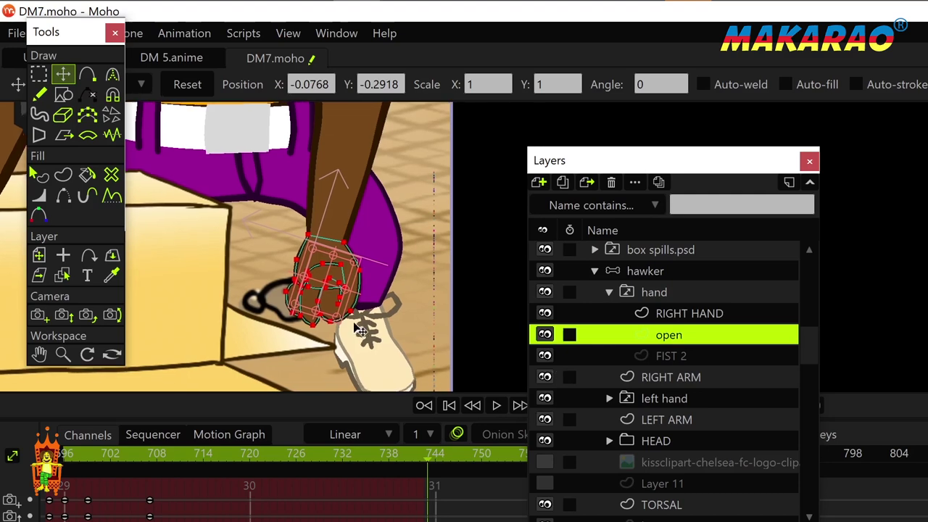
Reshape the folded thumb on the open layer so it lies along the hand's outer edge, undoing stray point moves
key(g)
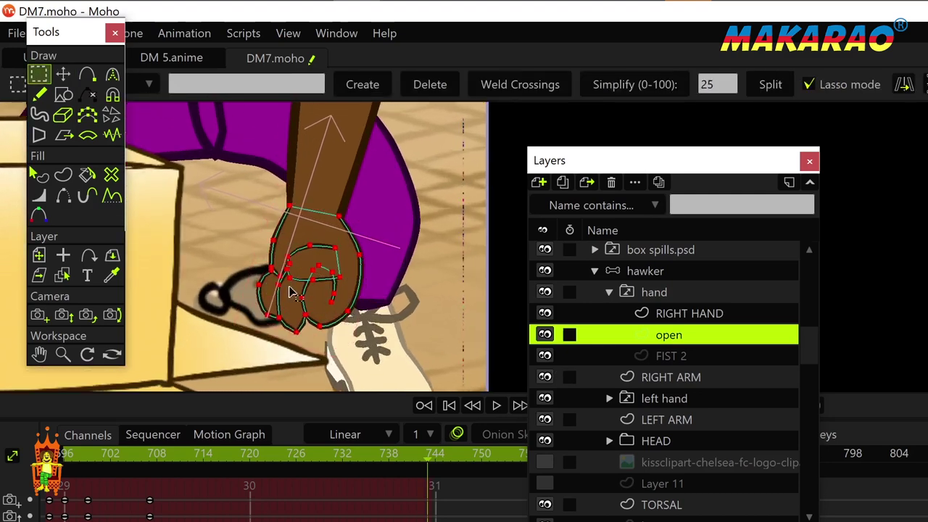
click(327, 258)
key(t)
drag(350, 268, 345, 265)
drag(292, 253, 314, 270)
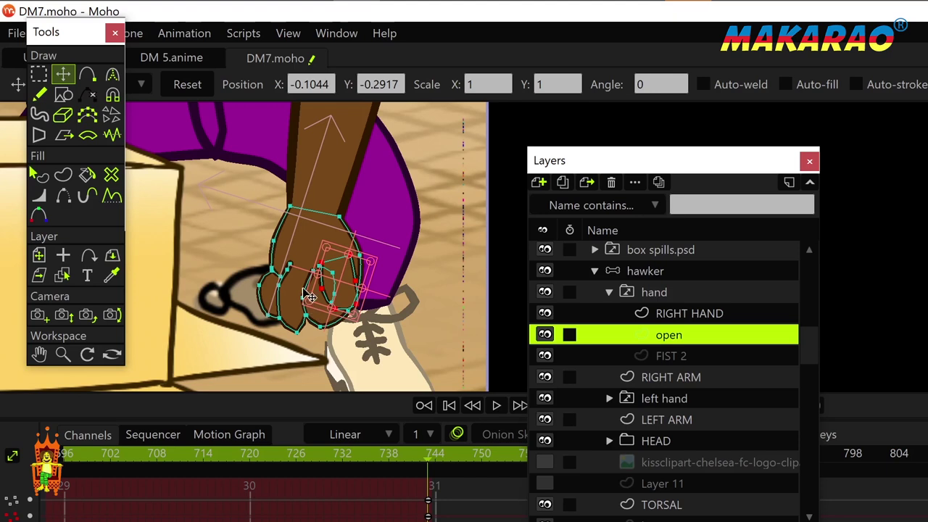
key(ctrl+z)
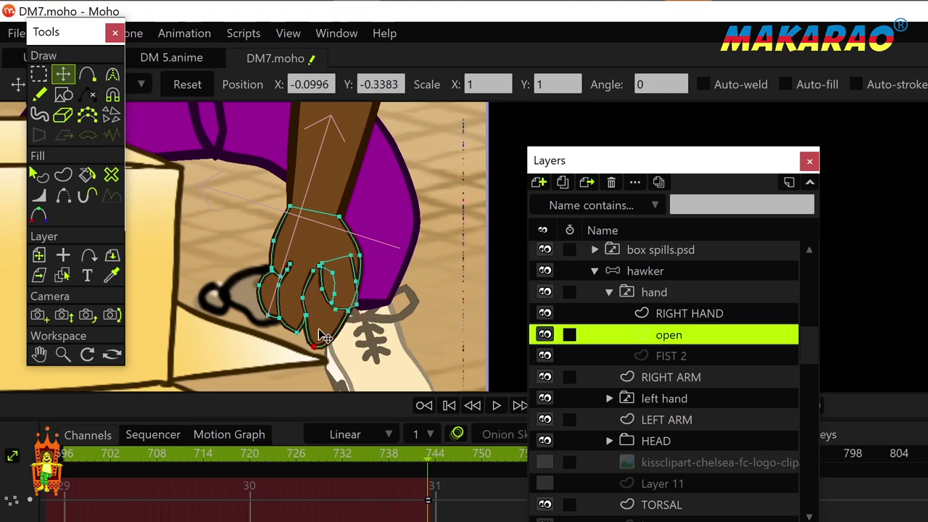
key(ctrl+z)
Pull the fingertip and finger outline points downward to turn the curled fist into extended fingers
key(a)
click(330, 354)
key(t)
drag(341, 345, 362, 255)
drag(307, 316, 295, 277)
click(293, 281)
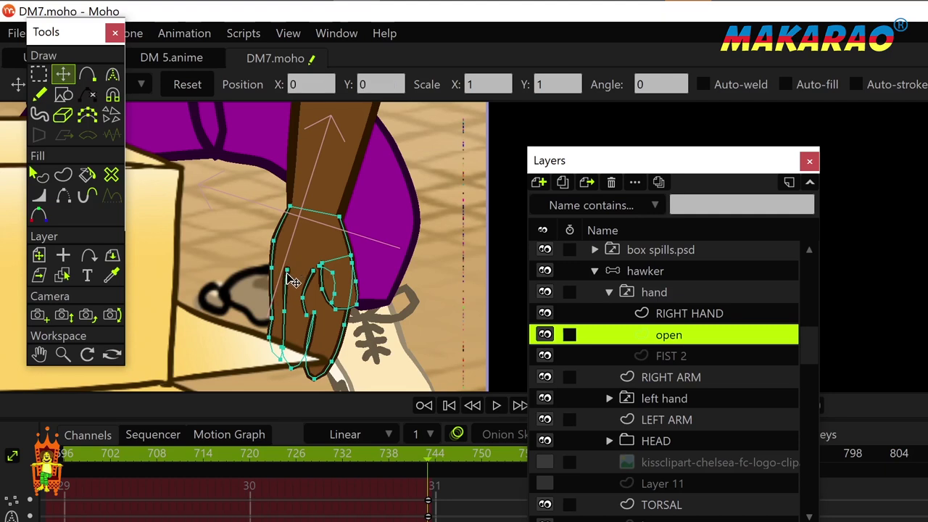
Adjust the position and curvature of the points between the extended fingers, undoing the unwanted last moves
click(314, 313)
drag(317, 315, 314, 311)
key(c)
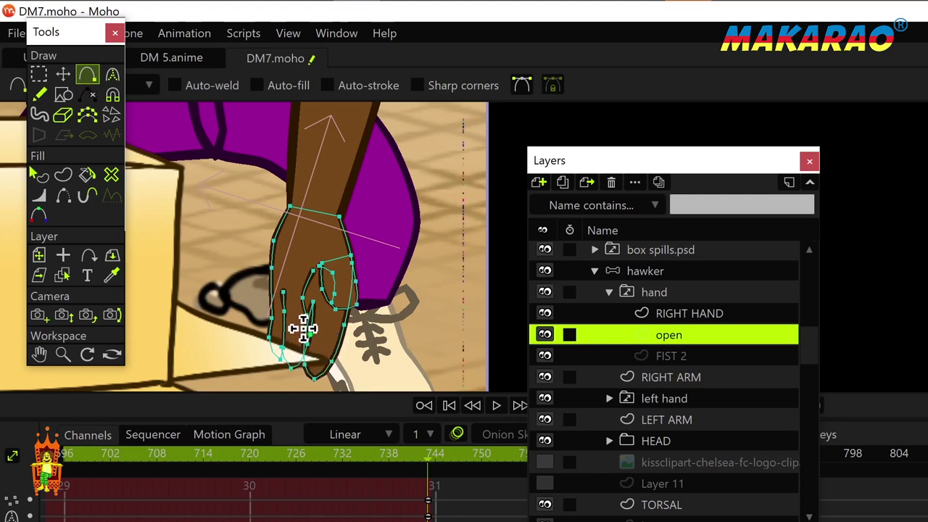
key(t)
drag(317, 342, 310, 369)
key(c)
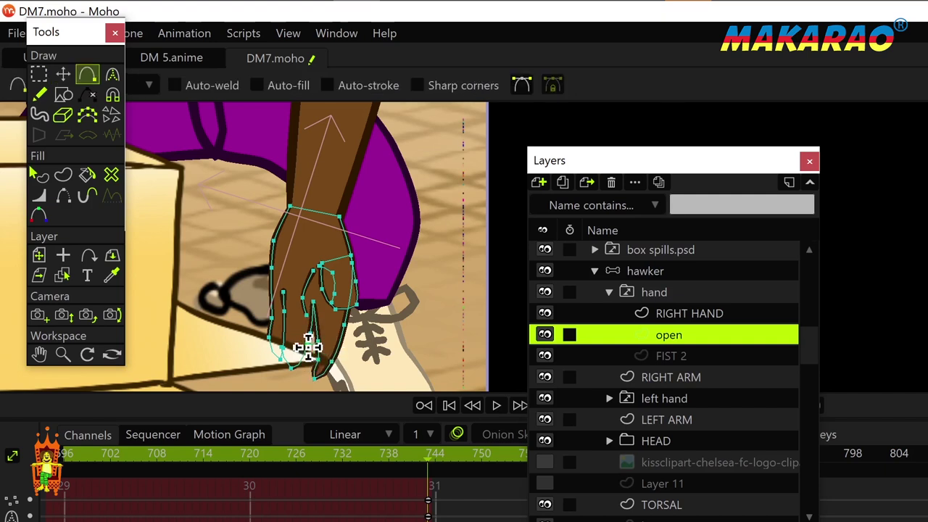
key(t)
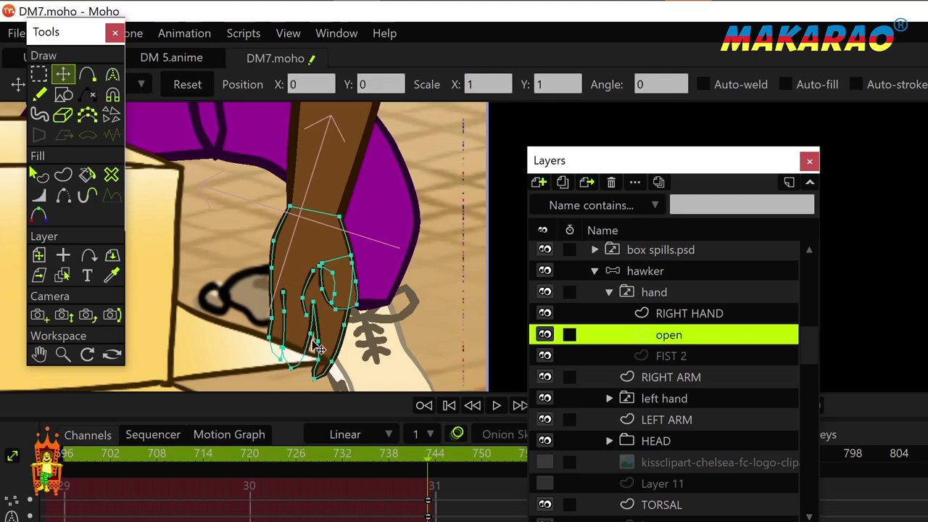
drag(310, 335, 311, 335)
key(ctrl+z)
key(ctrl+z)
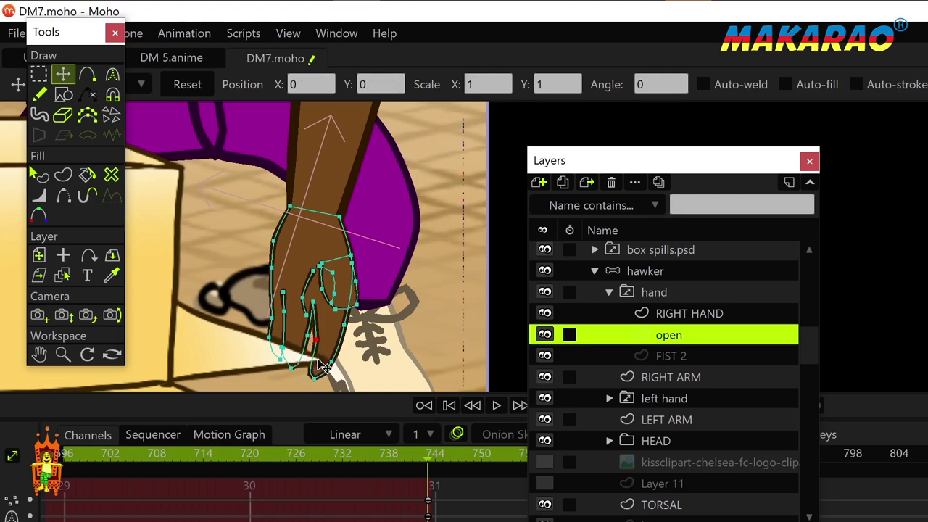
Reposition the finger dividing lines and fingertip points, and lay the inner line across the palm as a crease
drag(282, 293, 288, 323)
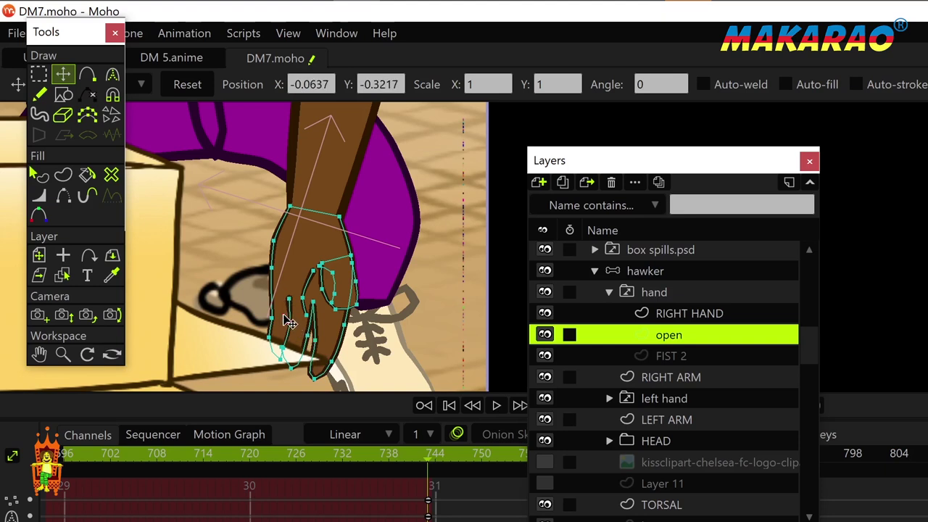
drag(313, 271, 322, 295)
drag(290, 366, 296, 374)
drag(281, 347, 311, 344)
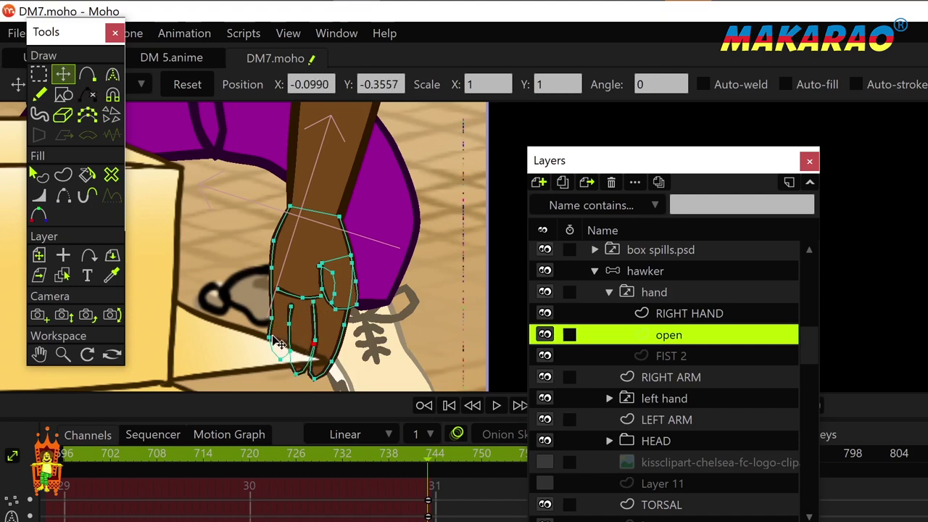
click(295, 332)
mouse_move(290, 308)
mouse_down()
mouse_move(274, 313)
mouse_move(276, 304)
mouse_up()
Refine the thumb outline on the open hand by moving its base and inner edge points
click(327, 292)
click(336, 310)
drag(357, 304, 341, 311)
drag(318, 263, 323, 262)
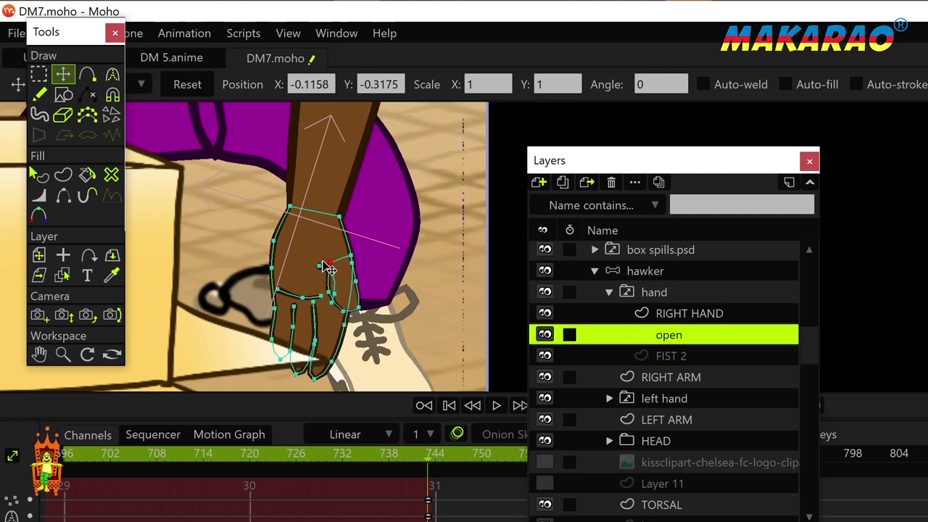
click(323, 267)
Move the short crease curve onto the palm, flip it horizontally and check the finished open hand
click(338, 286)
drag(339, 286, 317, 277)
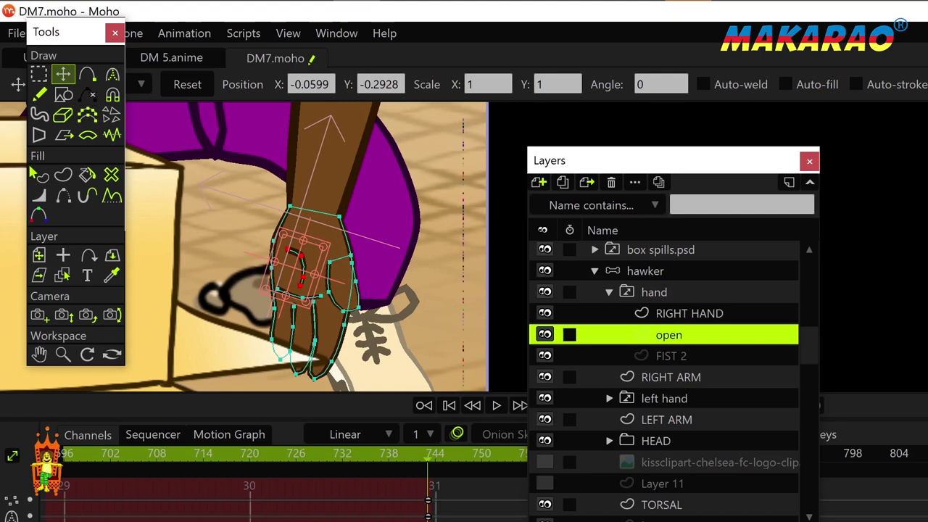
click(924, 85)
drag(321, 257, 293, 260)
key(ctrl+shift+Right)
key(ctrl+shift+Right)
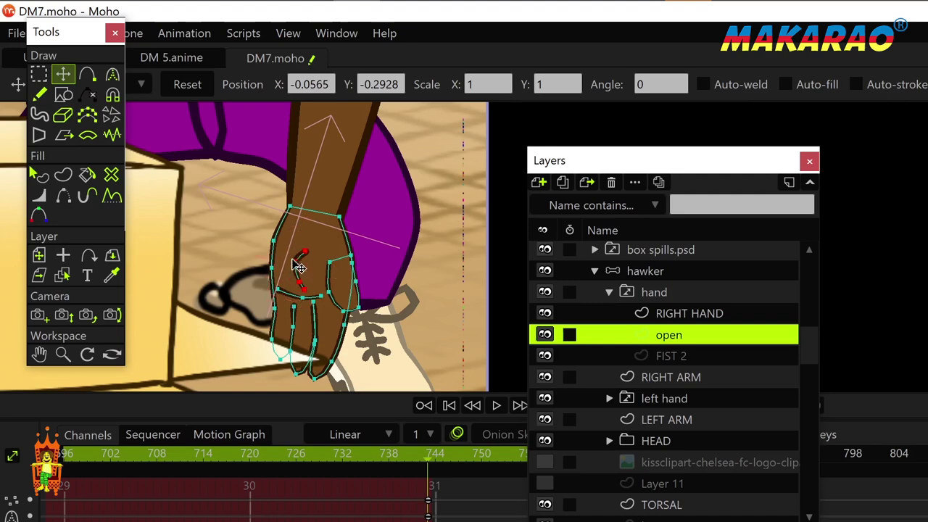
key(q)
scroll(366, 297, down, 5)
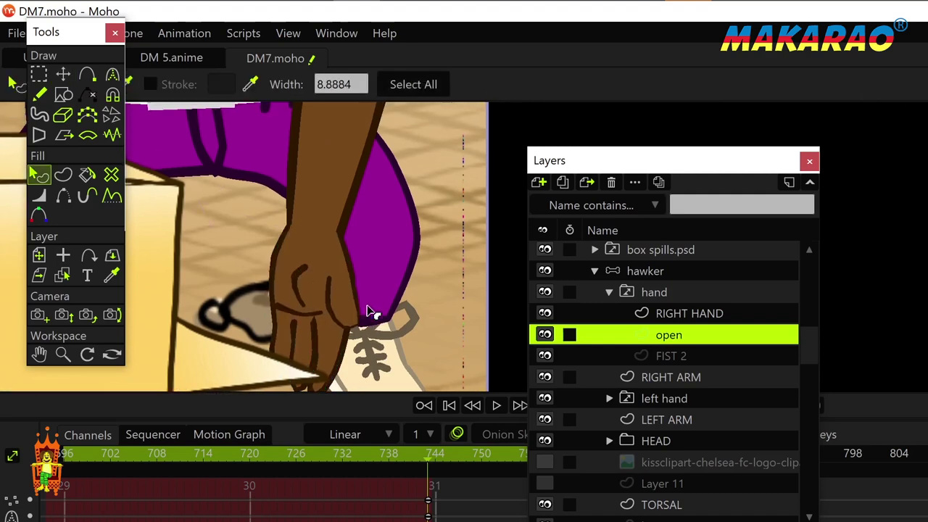
scroll(384, 297, down, 1)
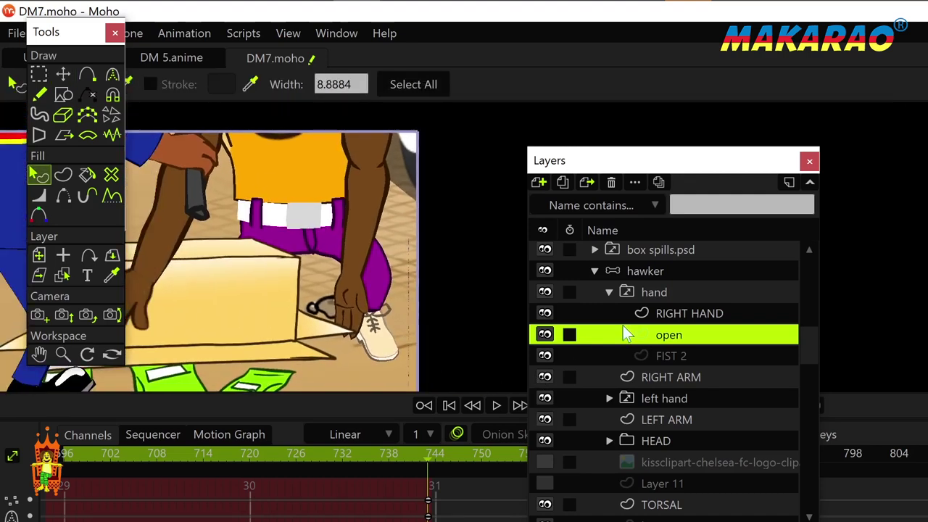
Select the hand switch layer and play from about frame 738 to review the change from fist to open hand
click(625, 289)
key(space)
key(space)
click(394, 453)
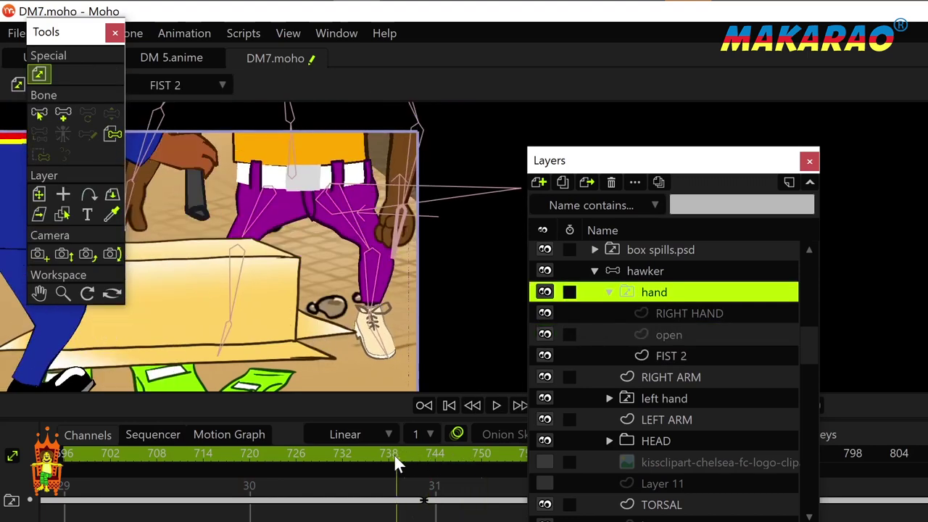
key(space)
key(space)
click(402, 453)
key(space)
key(space)
Move the hand layer's open switch keyframe to about frame 738 and replay the hand change
drag(428, 495, 393, 498)
key(space)
key(space)
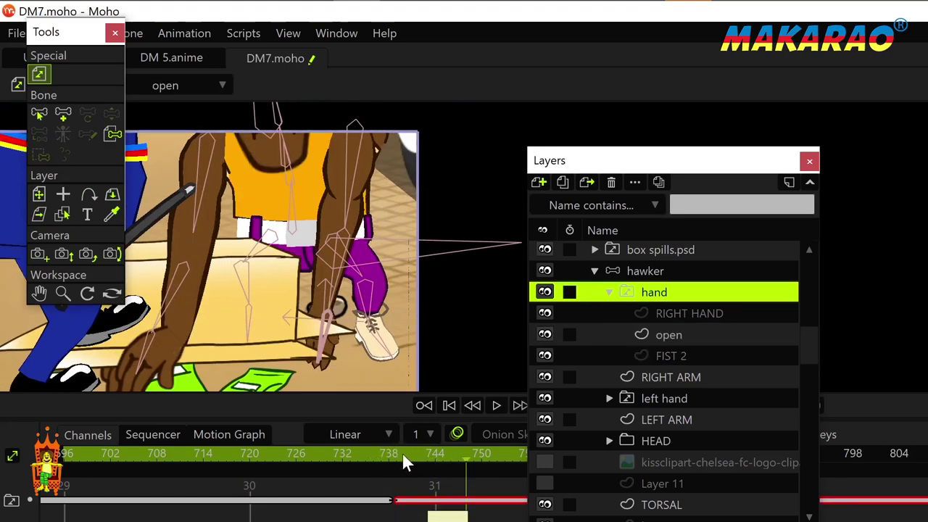
click(389, 453)
key(space)
key(space)
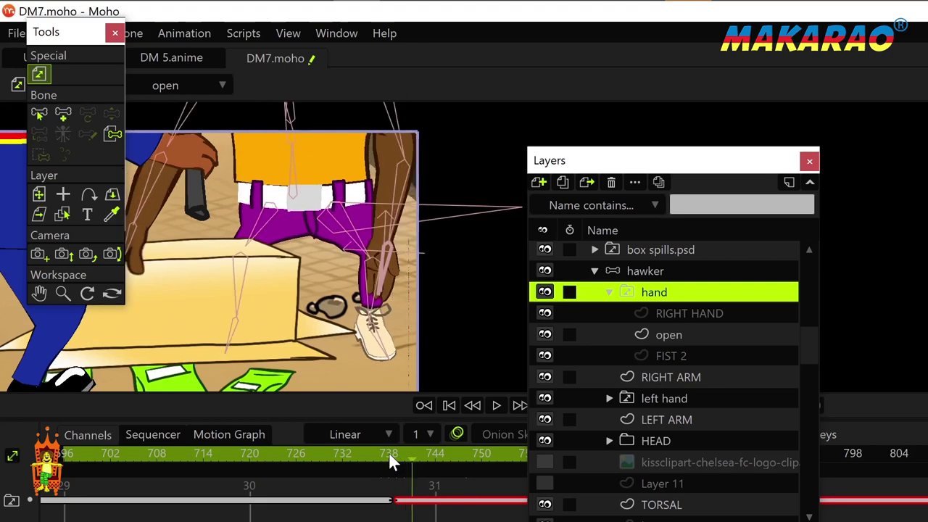
Move the open layer's point keyframes to frame 738 and pull the finger points inward at frame 741
click(655, 334)
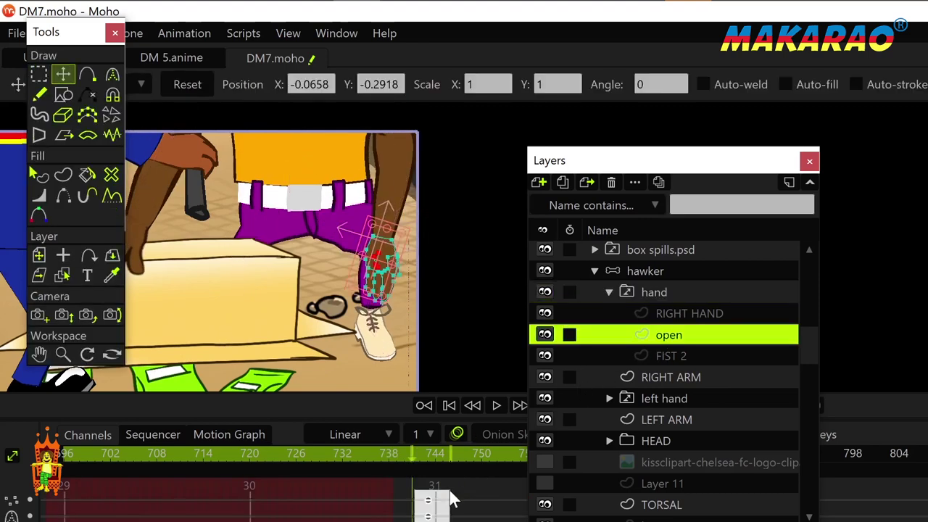
scroll(387, 306, up, 4)
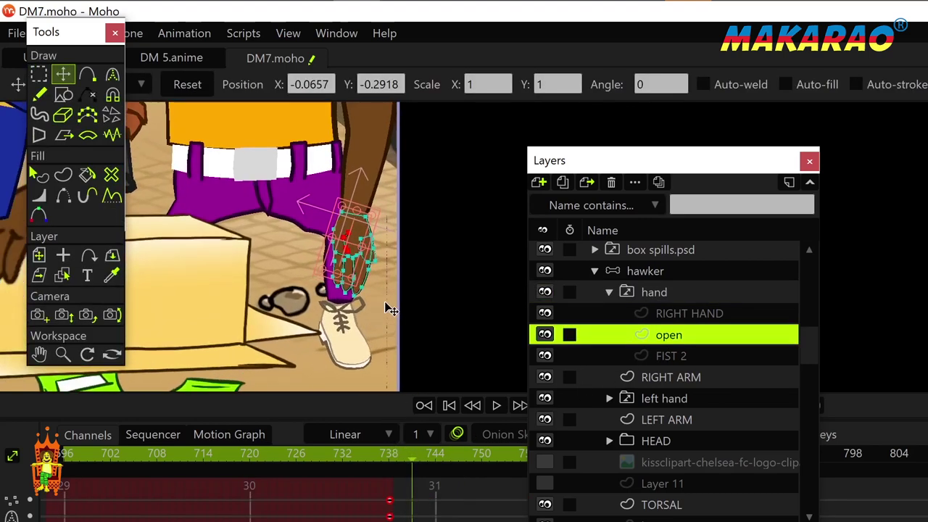
key(g)
key(t)
mouse_move(382, 293)
mouse_down()
mouse_move(345, 281)
mouse_move(366, 290)
mouse_up()
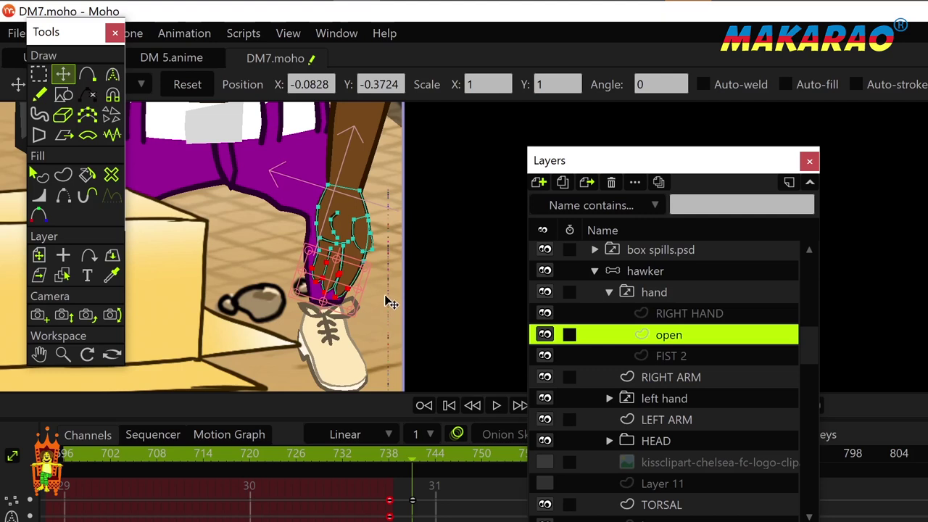
Select the open hand's lower points, draw them in toward the palm and move that pose's keyframe to frame 739
key(g)
click(403, 281)
drag(404, 293, 391, 275)
key(t)
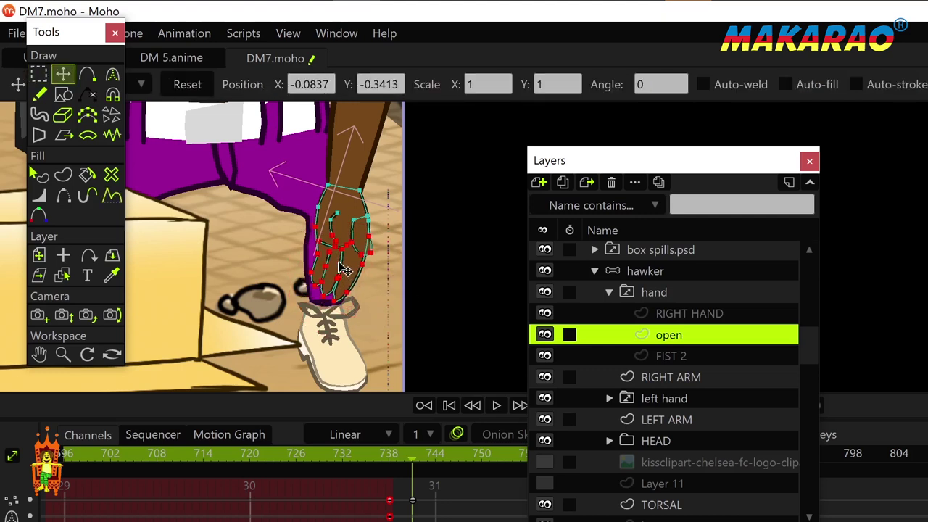
click(625, 290)
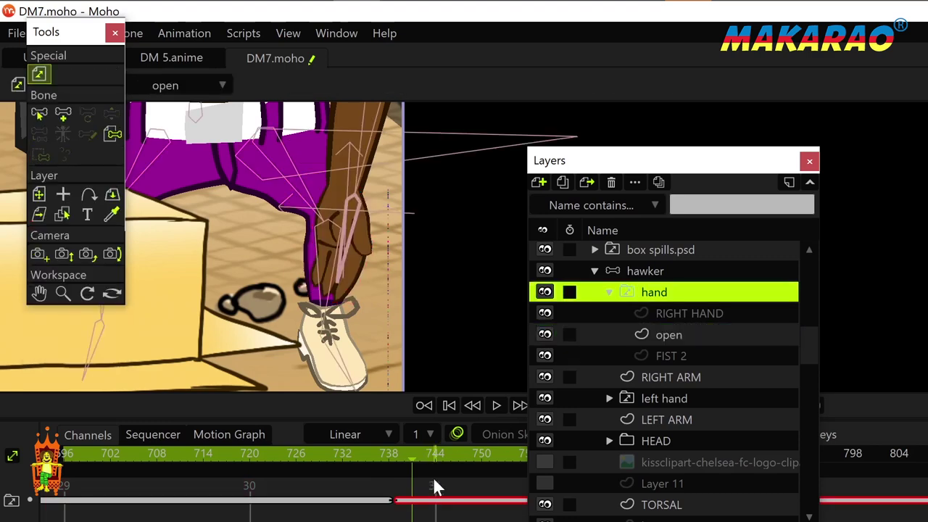
click(666, 334)
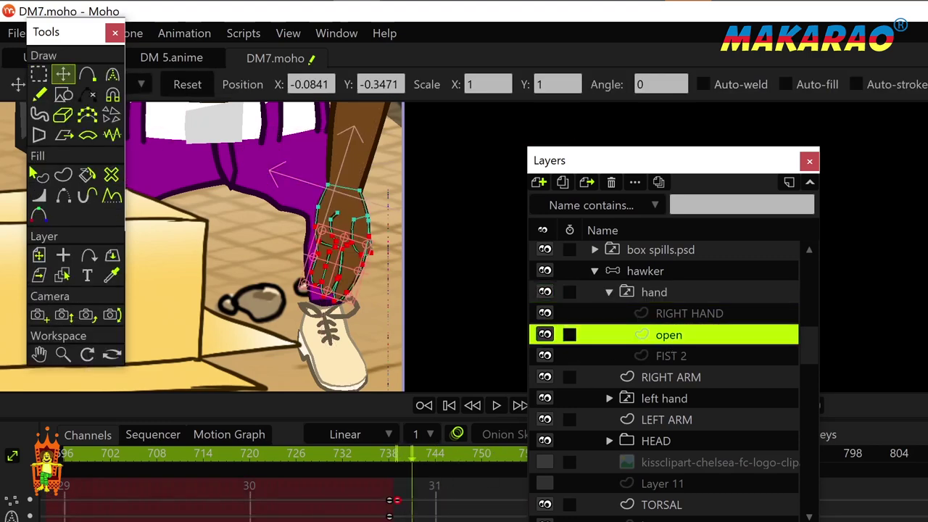
Select the hand switch layer and play from about frame 736 to review the hawker's hand opening toward the ground
click(606, 293)
click(372, 457)
key(space)
key(space)
scroll(356, 379, down, 5)
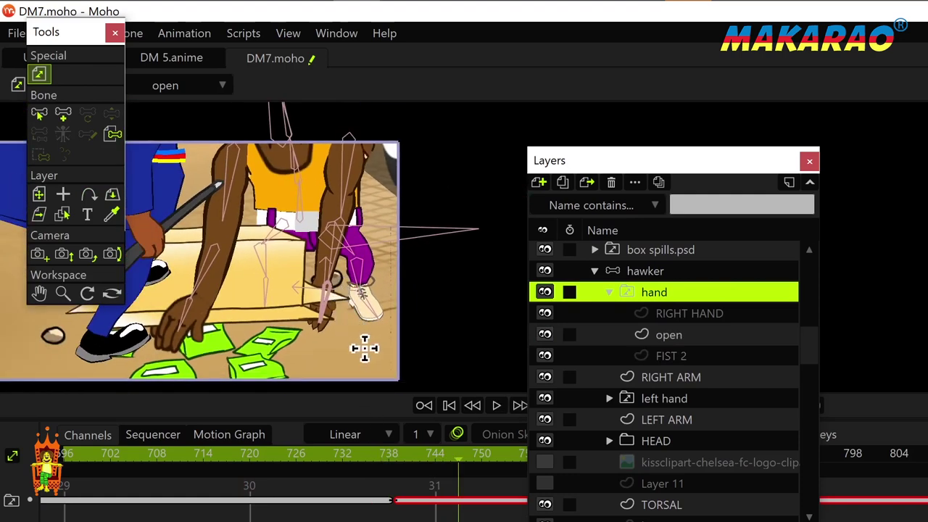
key(space)
key(space)
key(space)
key(space)
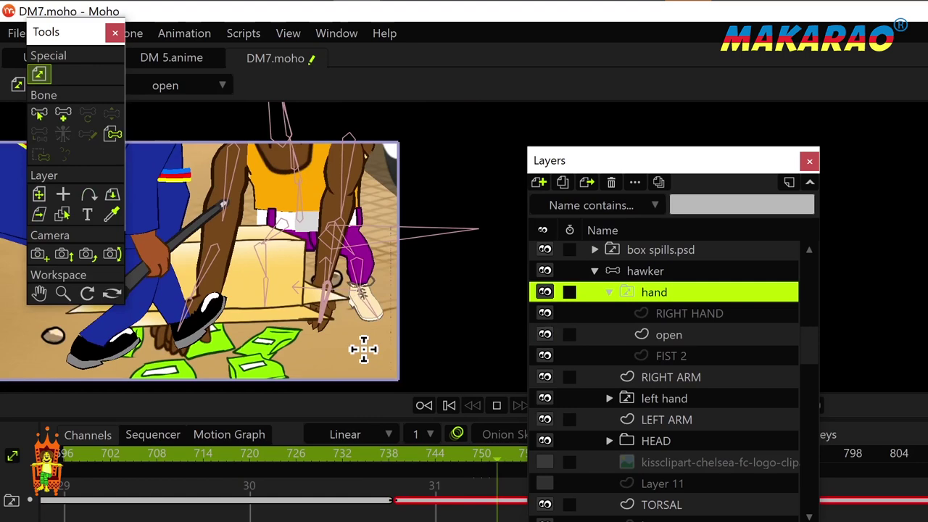
Play the scene from about frame 697 and review the hawker's full movement beside the cop in a wider view
drag(318, 320, 320, 287)
scroll(329, 275, down, 2)
click(69, 458)
key(space)
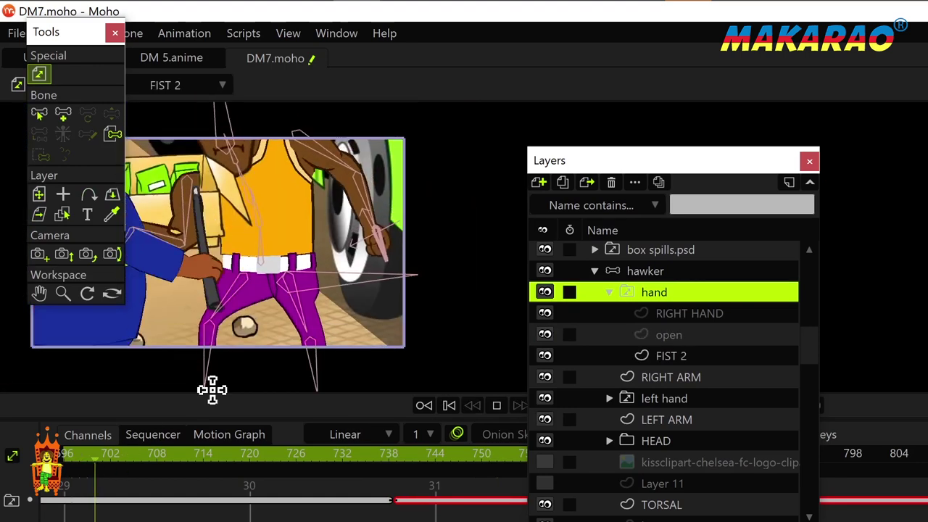
drag(387, 239, 367, 293)
scroll(350, 331, down, 3)
drag(393, 345, 342, 316)
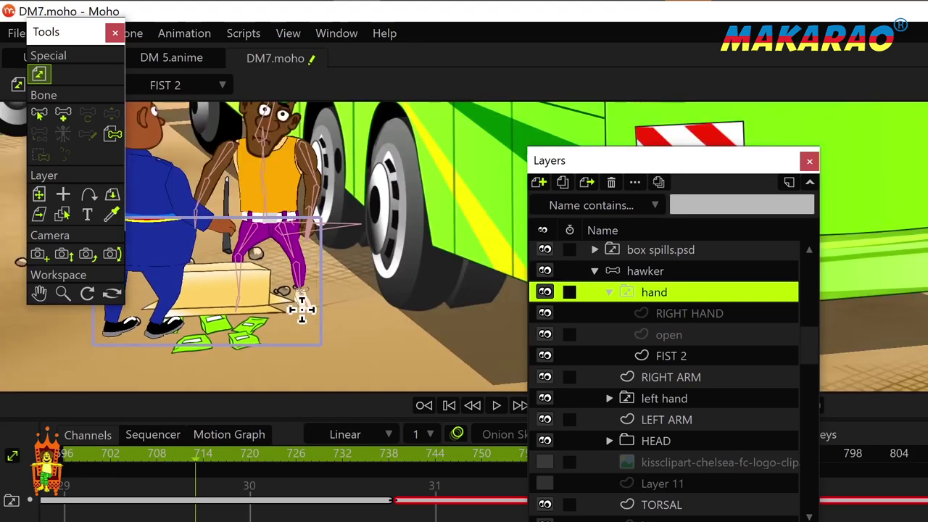
Play the scene from about frame 697 to frame 740 with both buses in view and review the hawker beside the cop
scroll(301, 310, down, 5)
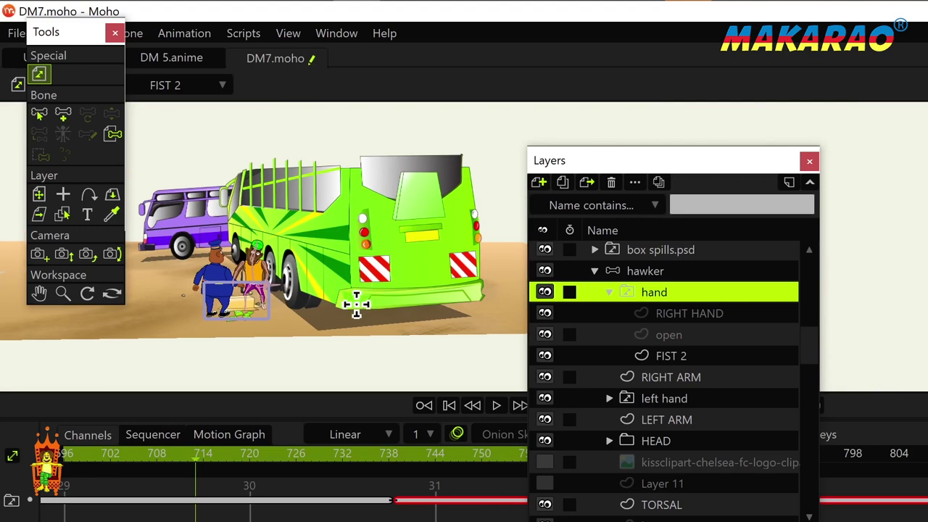
scroll(356, 302, up, 2)
scroll(355, 302, up, 2)
scroll(289, 307, up, 2)
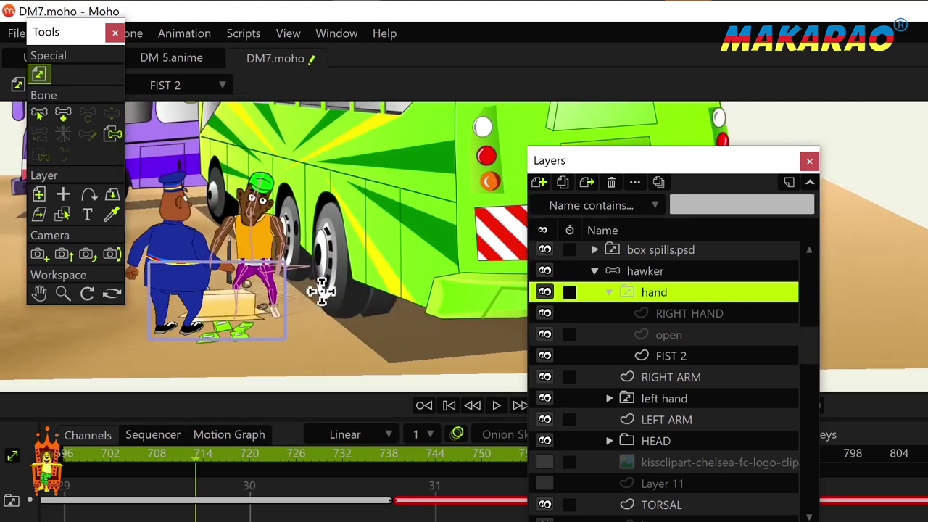
click(74, 458)
key(space)
key(space)
key(space)
key(space)
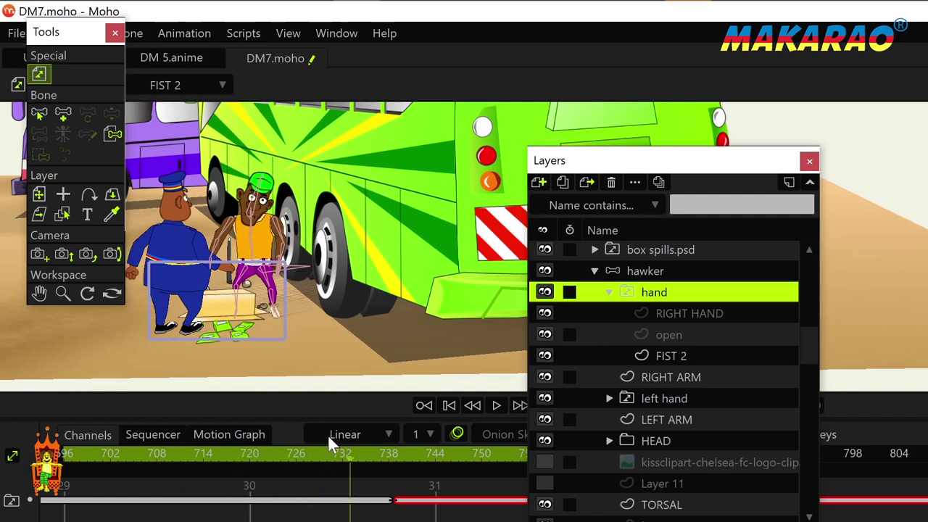
key(space)
key(space)
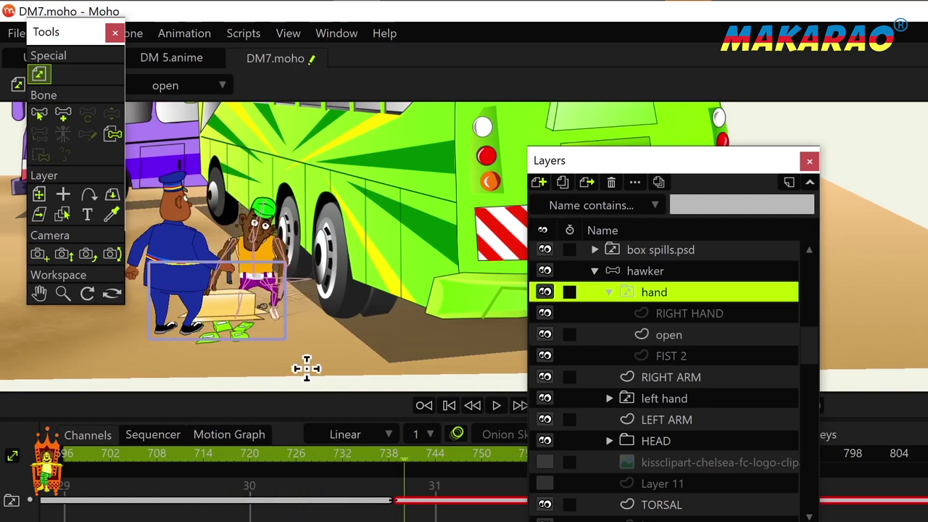
Mask the view to the camera frame, scrub the scene through about frame 711 and return to frame 696
key(ctrl+j)
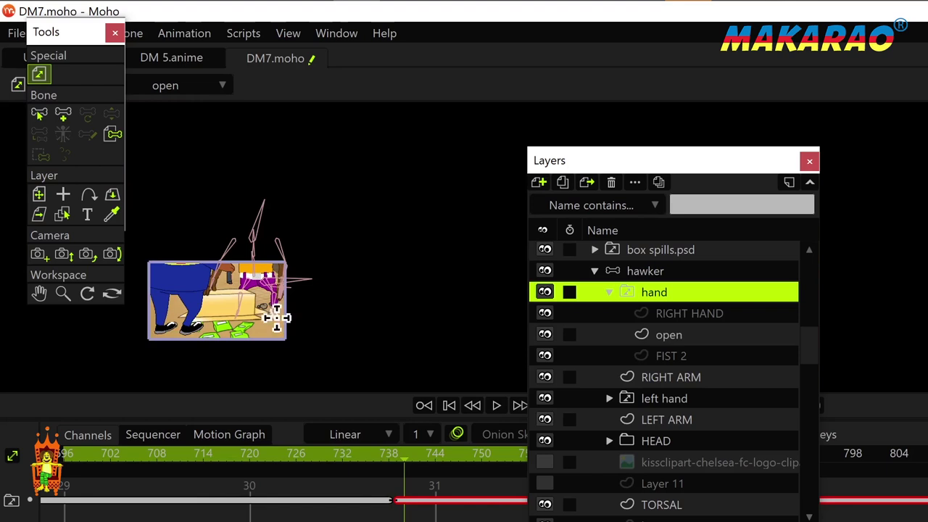
scroll(280, 314, up, 6)
scroll(270, 323, up, 1)
drag(253, 329, 368, 293)
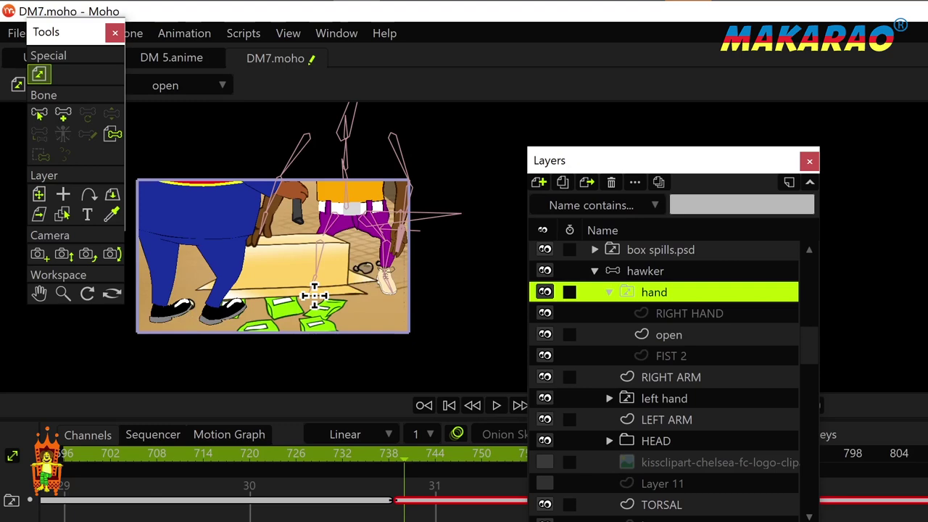
drag(72, 454, 180, 456)
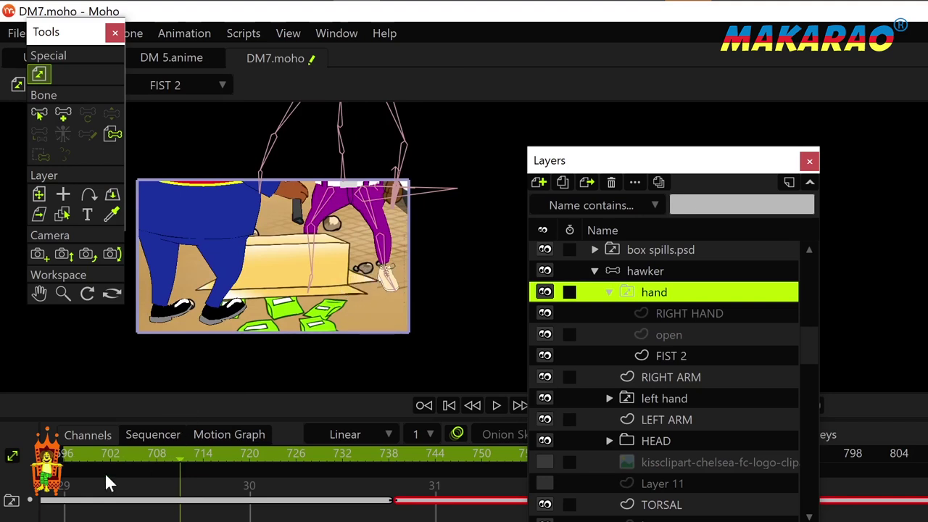
click(63, 456)
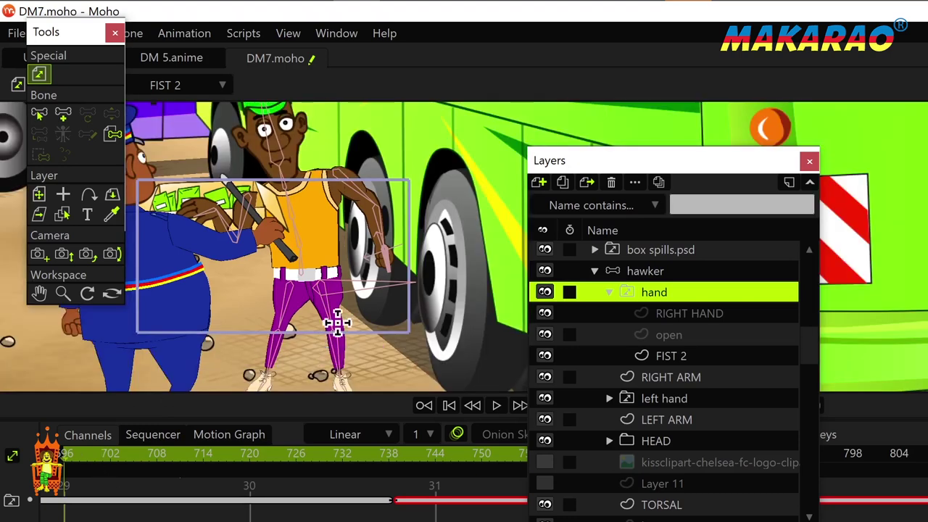
Collapse the hawker layer, toggle Layer 9's visibility to check the ground image and select Layer 9
drag(338, 326, 361, 208)
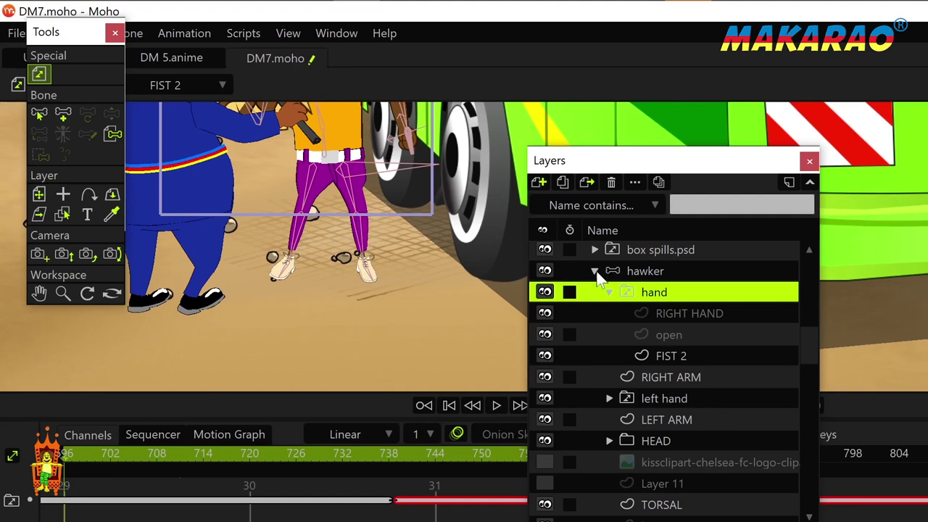
click(595, 271)
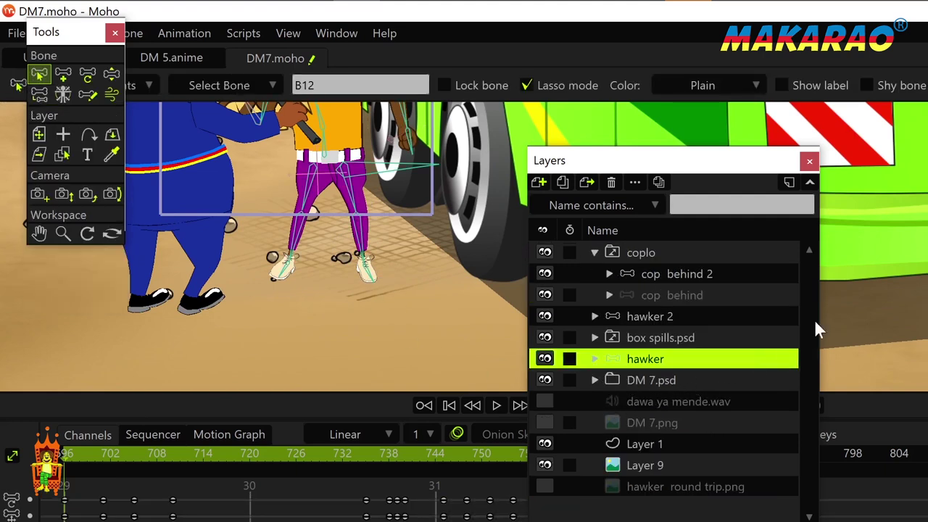
click(635, 464)
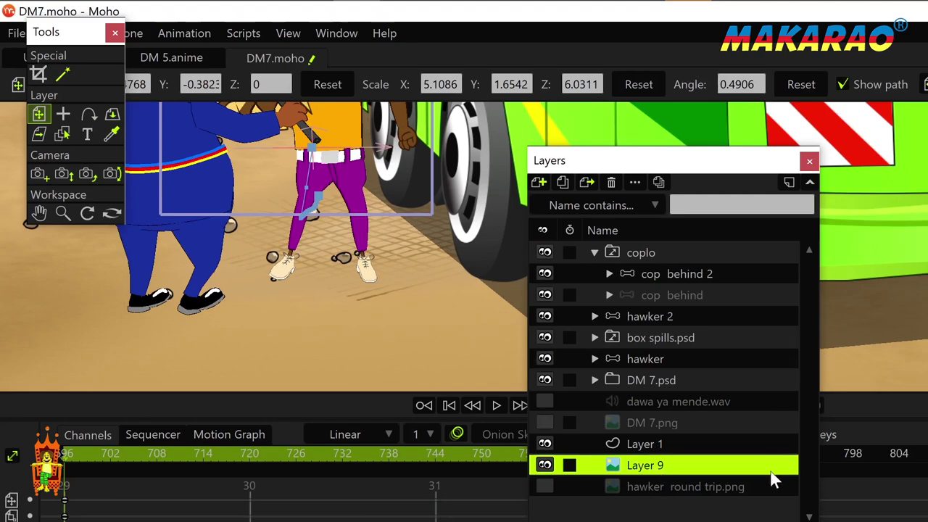
click(543, 464)
click(542, 464)
click(625, 448)
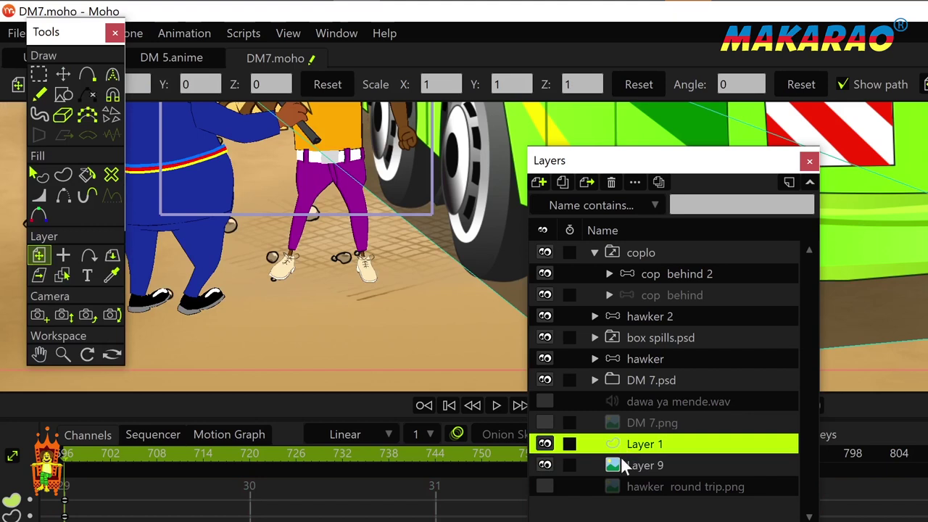
click(611, 465)
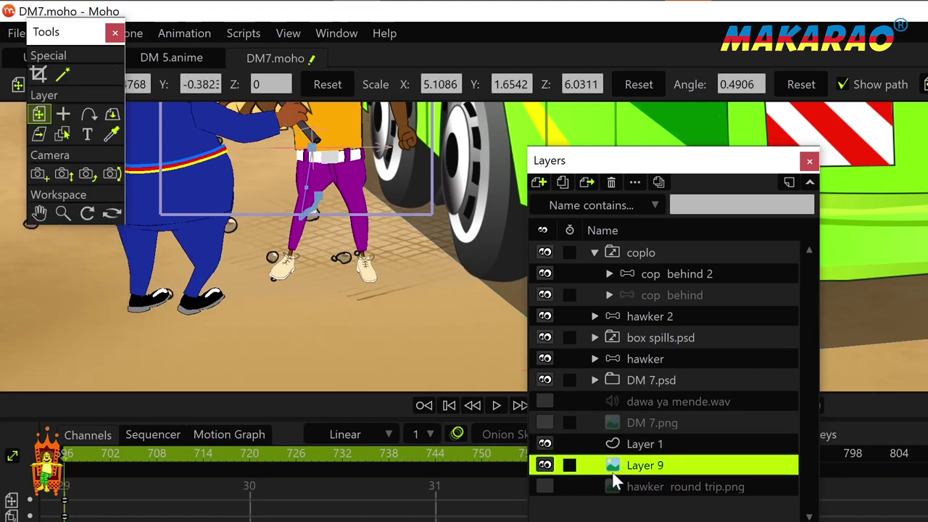
Add a vector layer above Layer 9 and name it texture
click(538, 183)
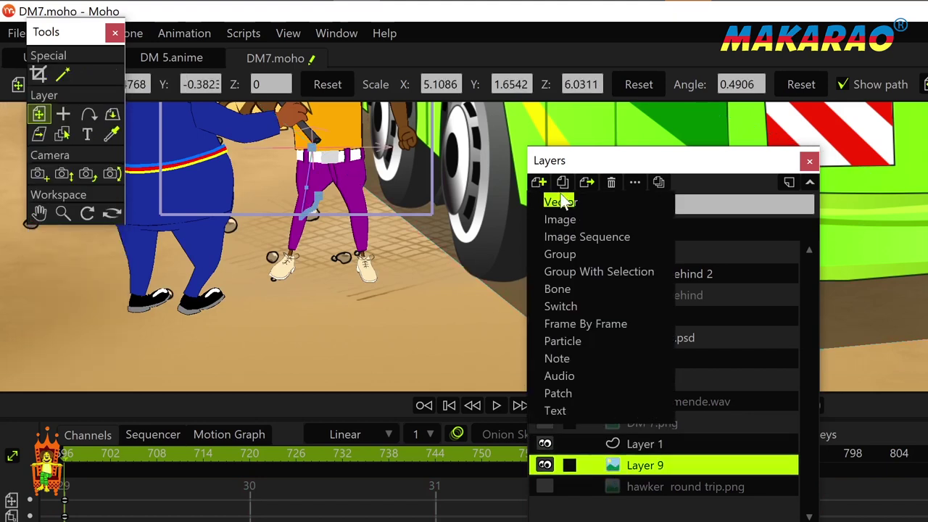
key(Escape)
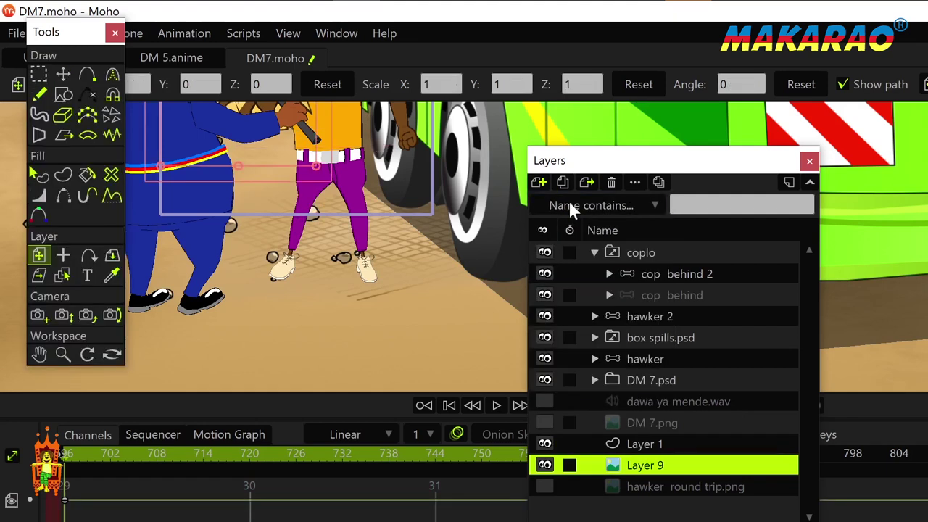
text(texture)
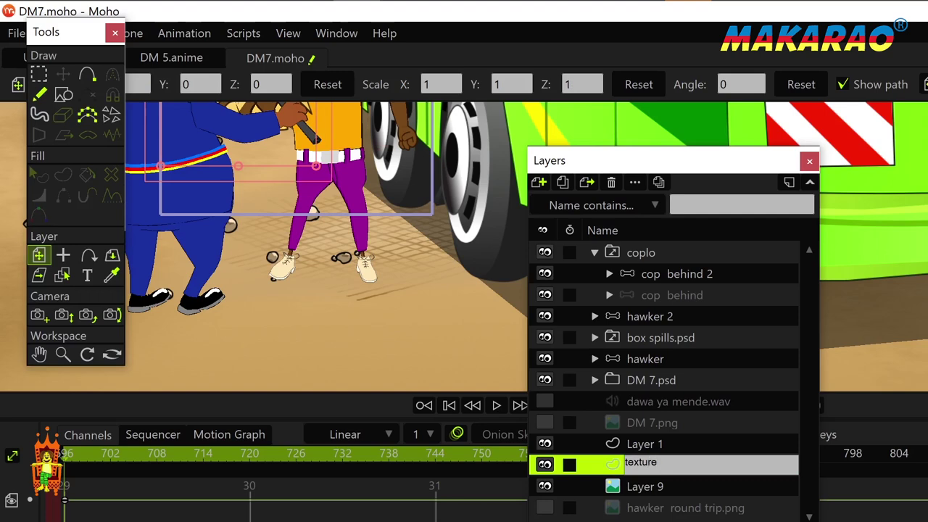
key(Return)
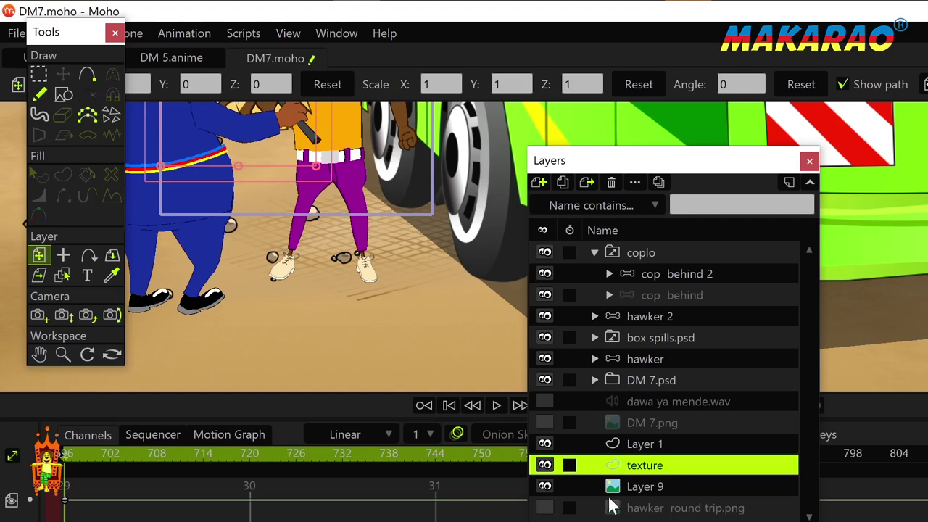
Draw a short freehand line on the ground just below the cop's shoes and thicken it into a broad dark stroke
drag(279, 312, 293, 283)
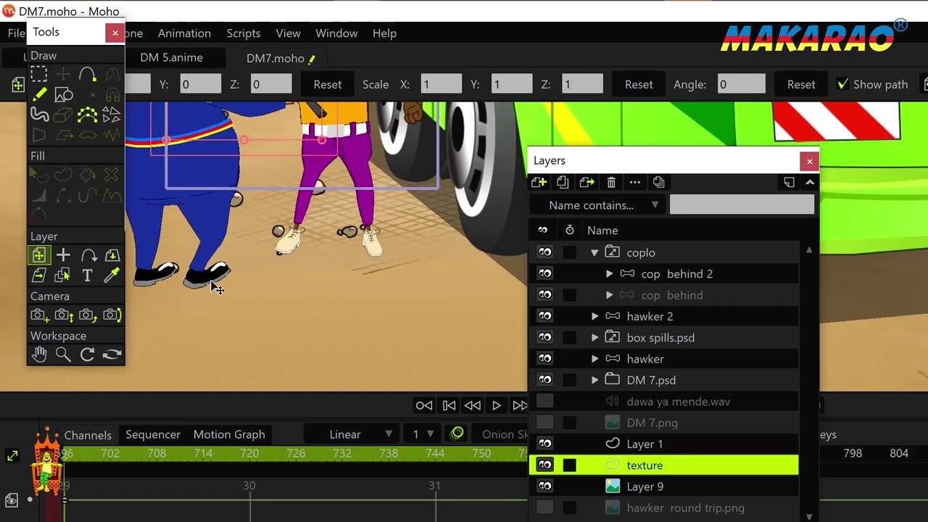
click(39, 94)
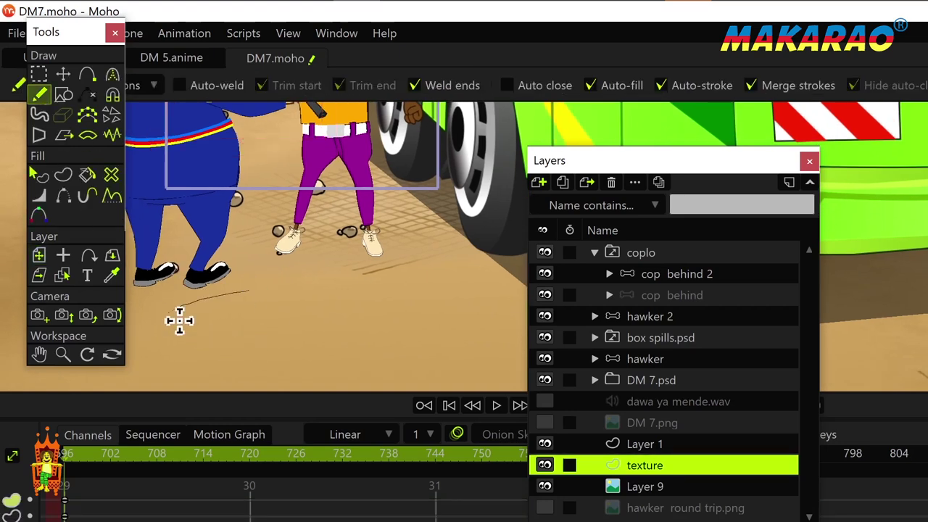
click(63, 74)
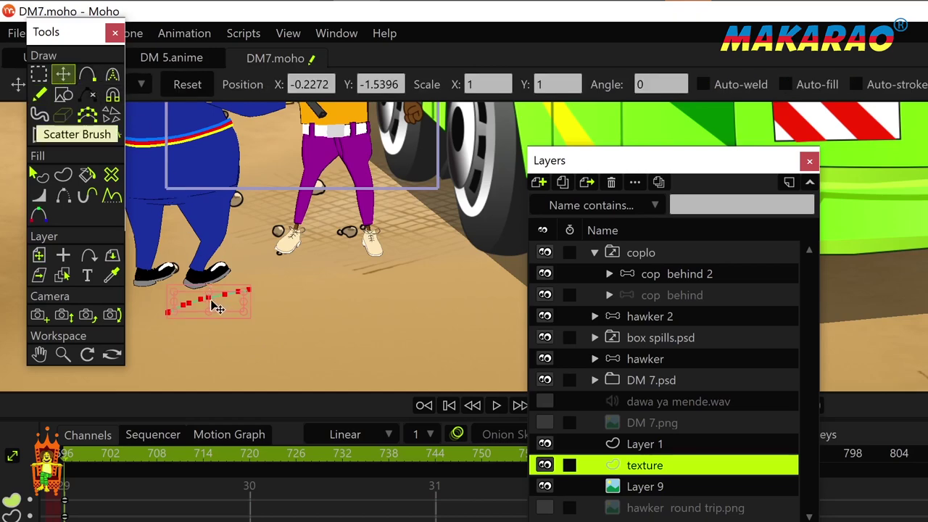
click(44, 94)
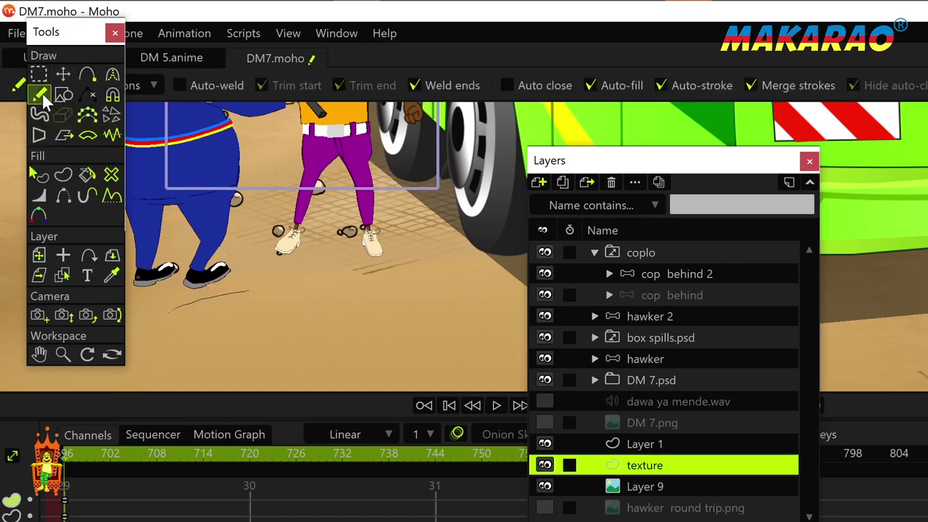
key(g)
scroll(228, 317, up, 3)
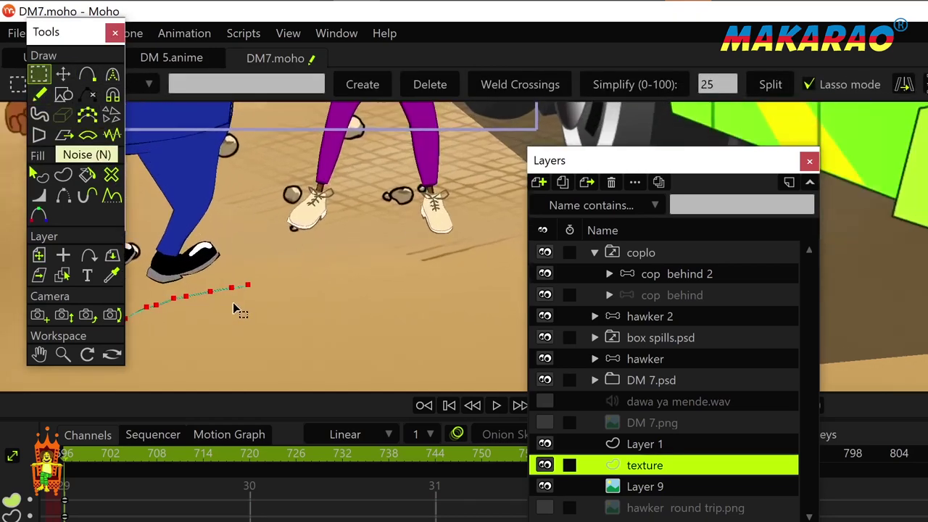
key(n)
mouse_move(217, 316)
mouse_down()
mouse_move(319, 288)
mouse_move(310, 283)
mouse_move(276, 302)
mouse_move(357, 295)
mouse_up()
Simplify the dark stroke by deleting its surplus middle points and the points at its rounded left end
key(g)
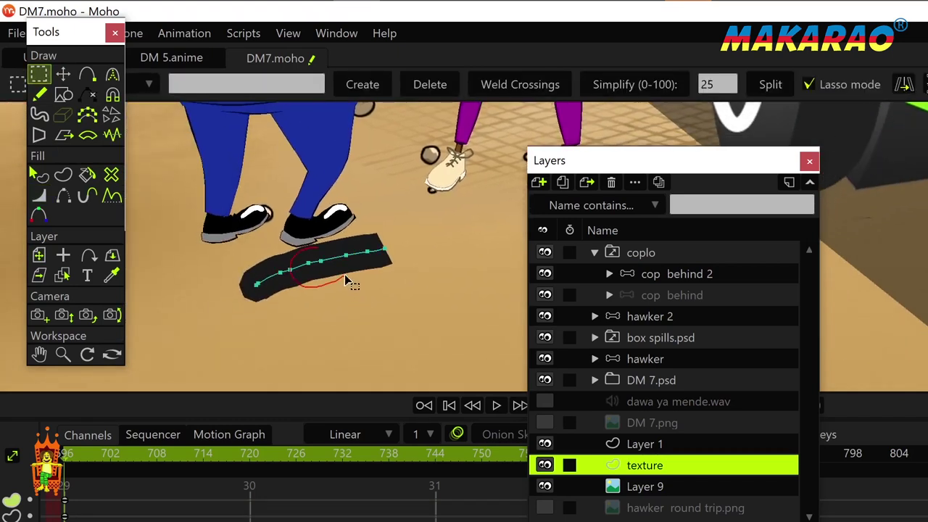
click(302, 324)
click(367, 250)
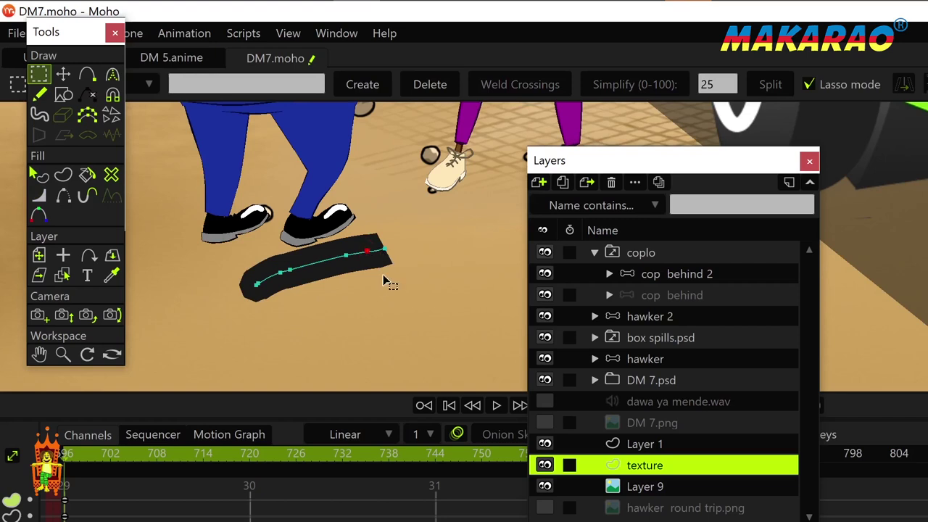
key(ctrl+a)
key(Delete)
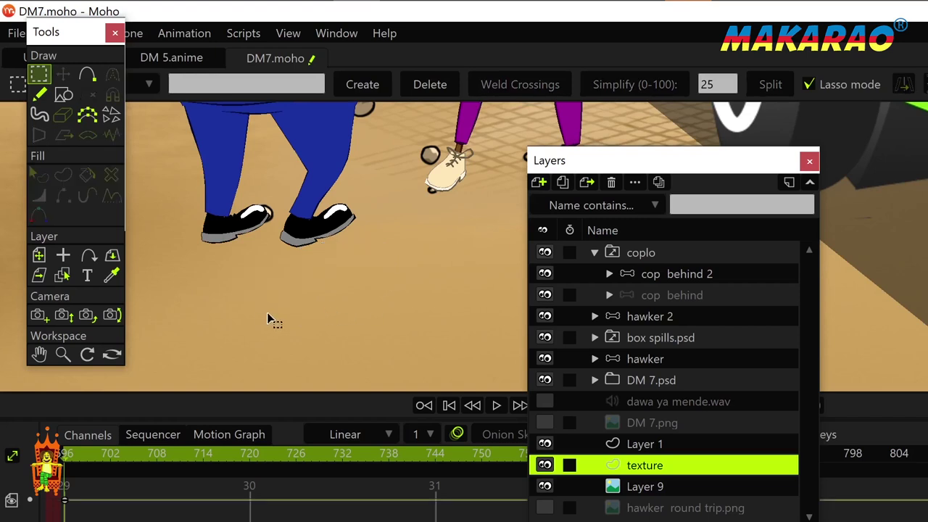
key(ctrl+z)
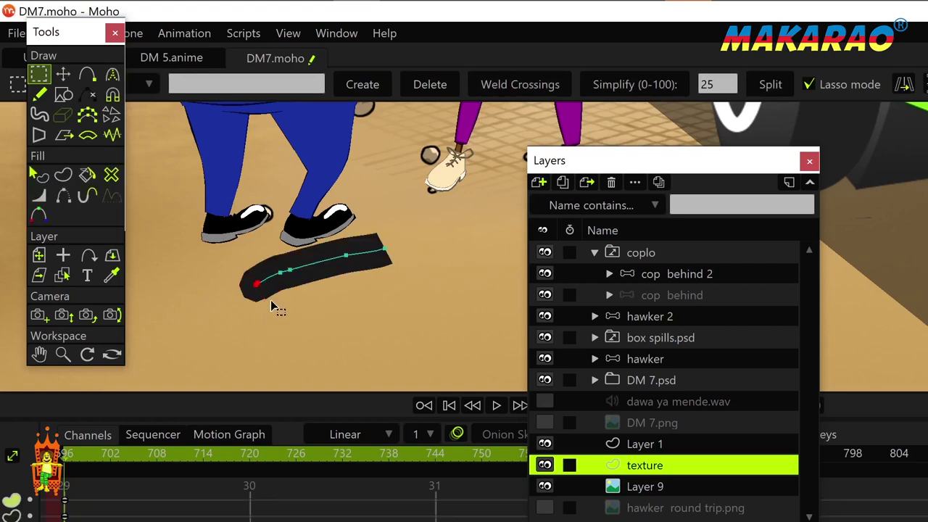
key(Delete)
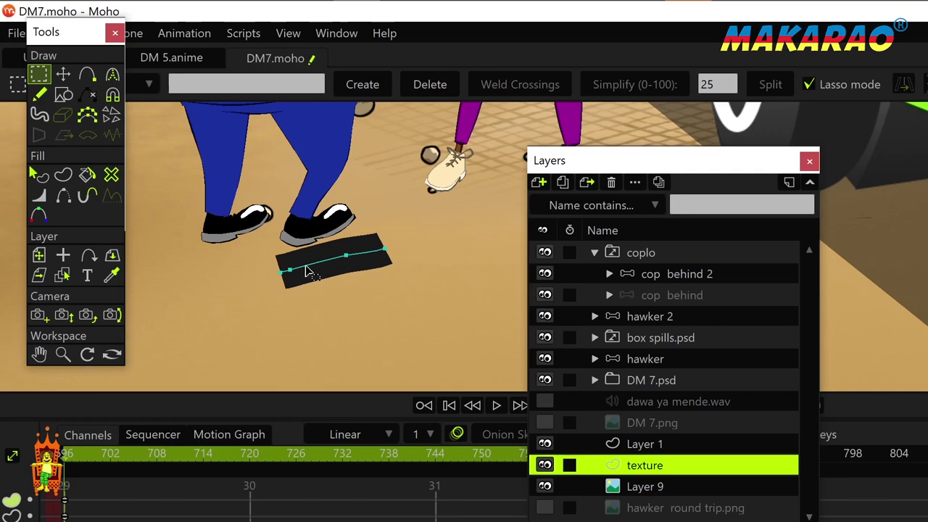
Select all the stroke's points, lengthen the stroke and move it beneath the cop's shoes
key(ctrl+a)
key(t)
mouse_move(331, 292)
mouse_down()
mouse_move(369, 257)
mouse_move(307, 283)
mouse_up()
scroll(365, 276, down, 4)
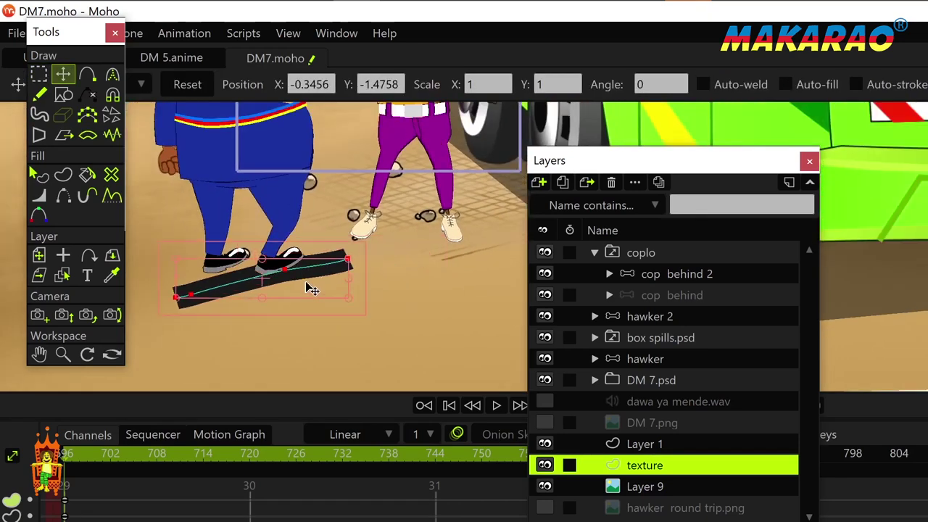
Play the scene up to about frame 710 and widen the ground stroke at that frame
key(space)
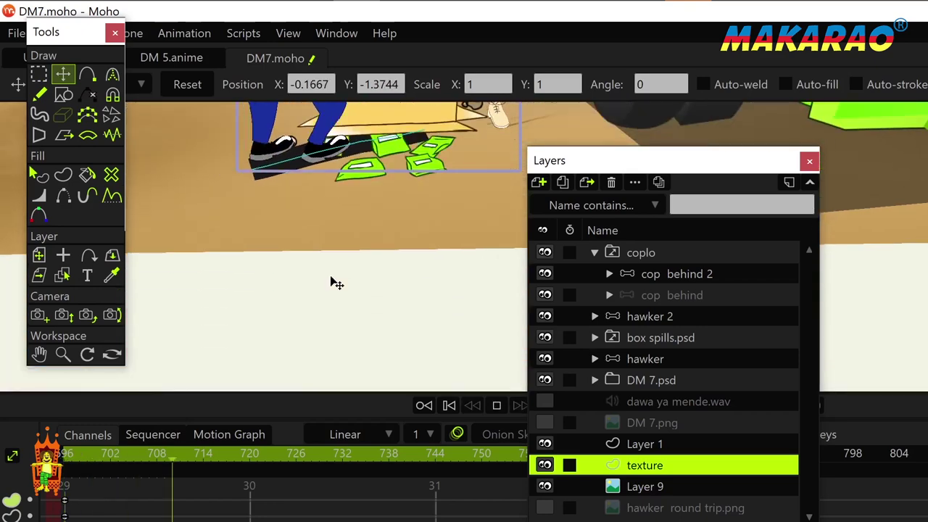
key(space)
mouse_move(342, 258)
mouse_down()
mouse_move(428, 261)
mouse_move(315, 261)
mouse_move(441, 224)
mouse_up()
key(w)
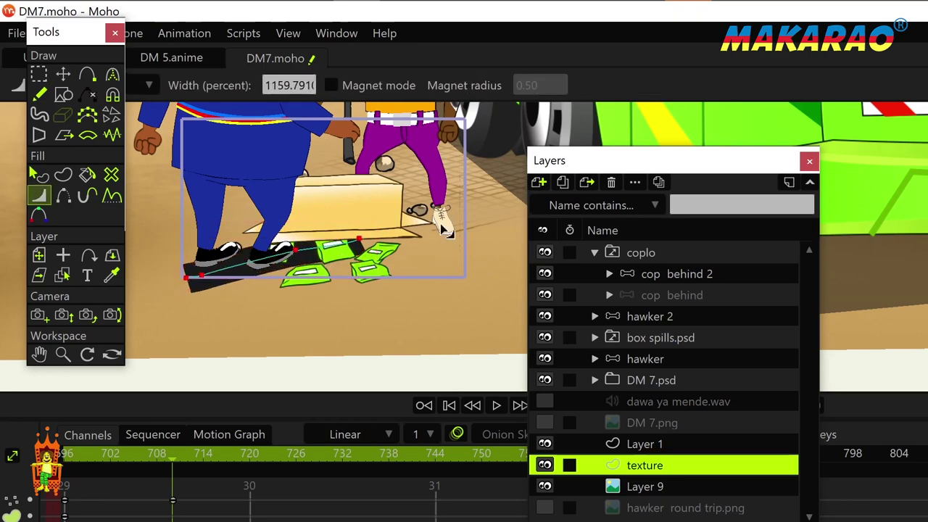
Open the brush settings for the dark ground stroke beneath the cop's shoes
key(q)
key(ctrl+t)
drag(670, 196, 376, 153)
click(499, 221)
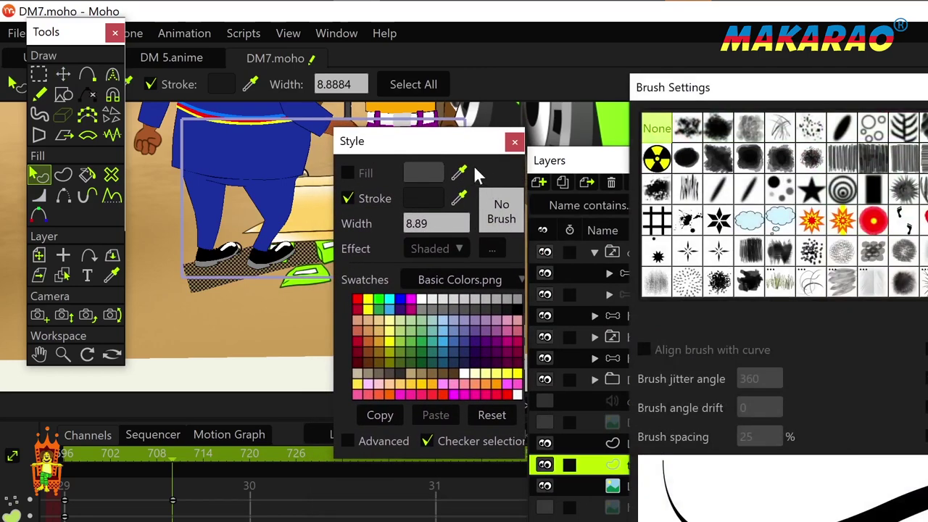
Try several smudgy, grainy and ink brushes on the ground stroke, including Brush504, Brush569_0_35_50, Brush001 and CK Ink Dense 3
click(751, 130)
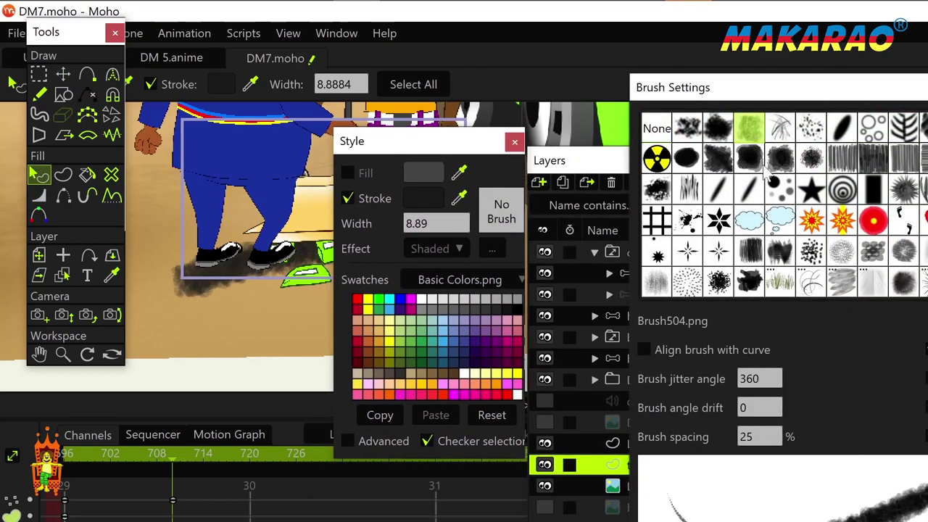
click(719, 159)
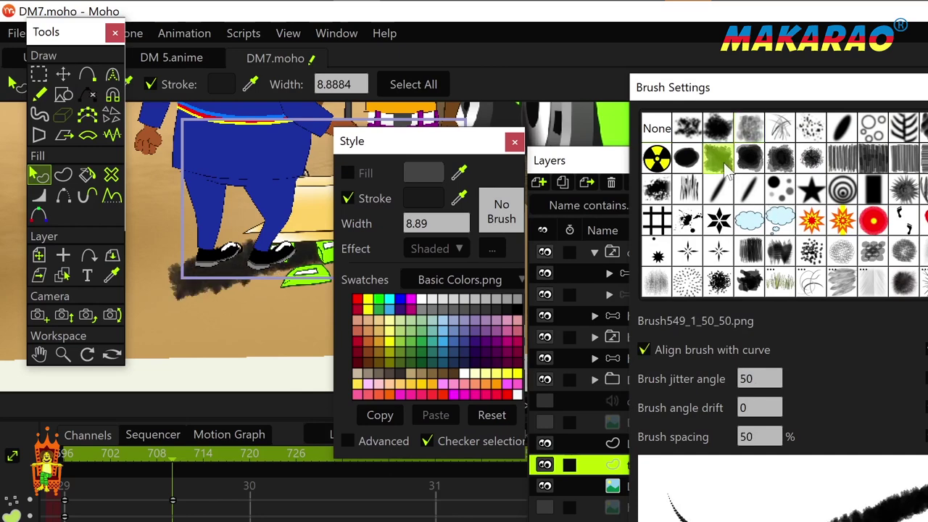
click(781, 158)
mouse_move(822, 92)
mouse_down()
mouse_move(648, 160)
mouse_move(445, 108)
mouse_move(449, 98)
mouse_up()
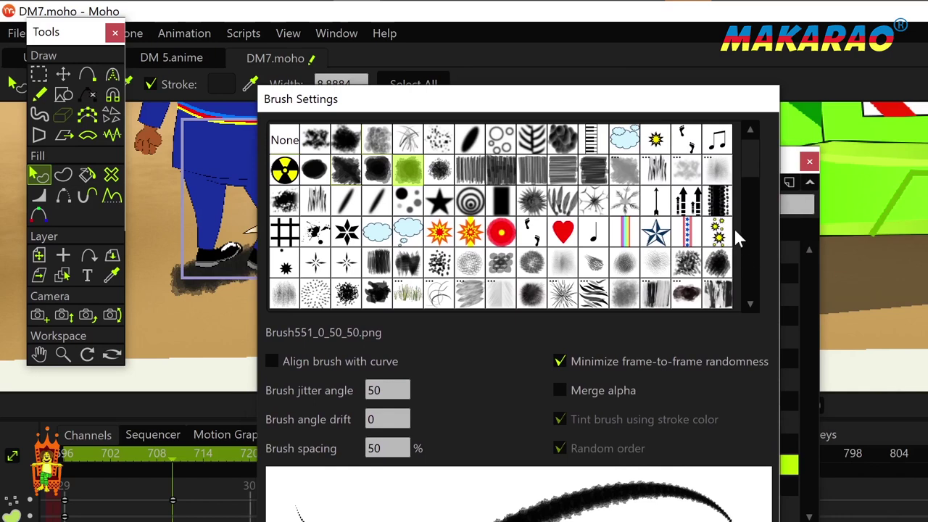
click(717, 265)
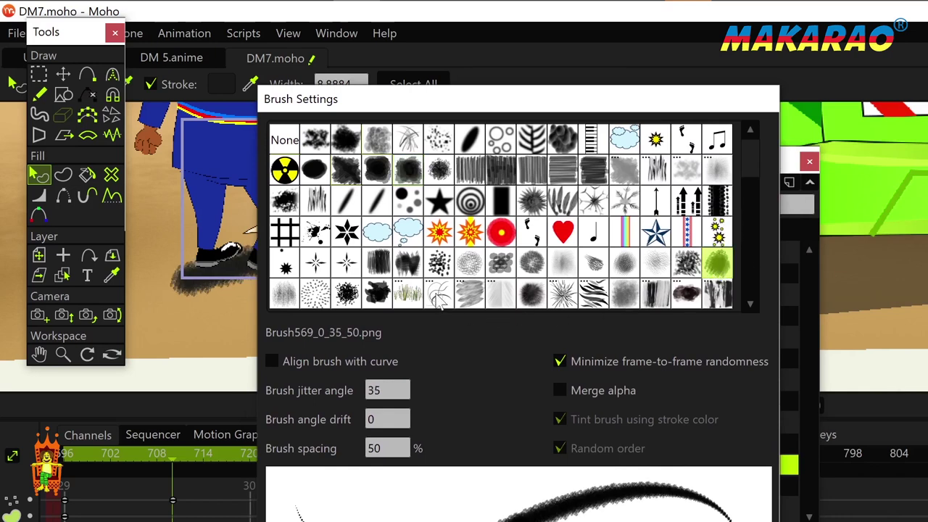
click(619, 178)
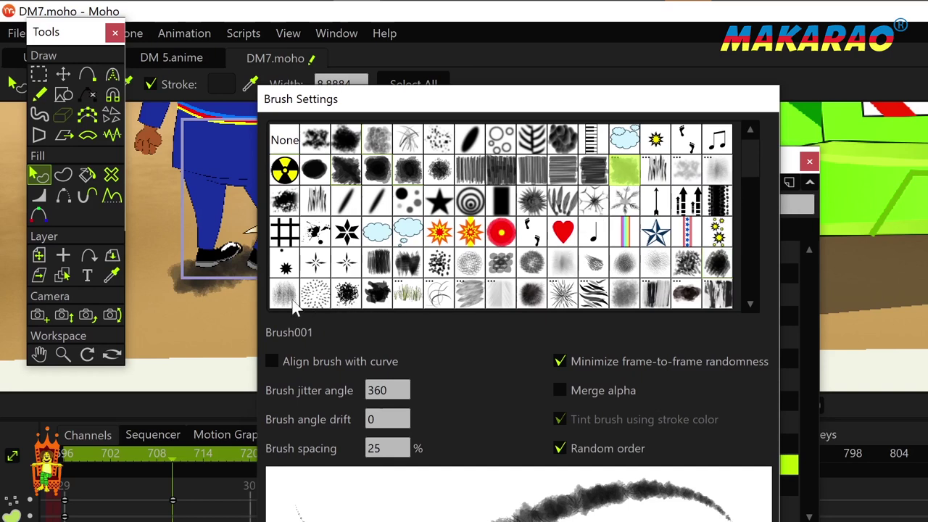
click(285, 294)
click(346, 296)
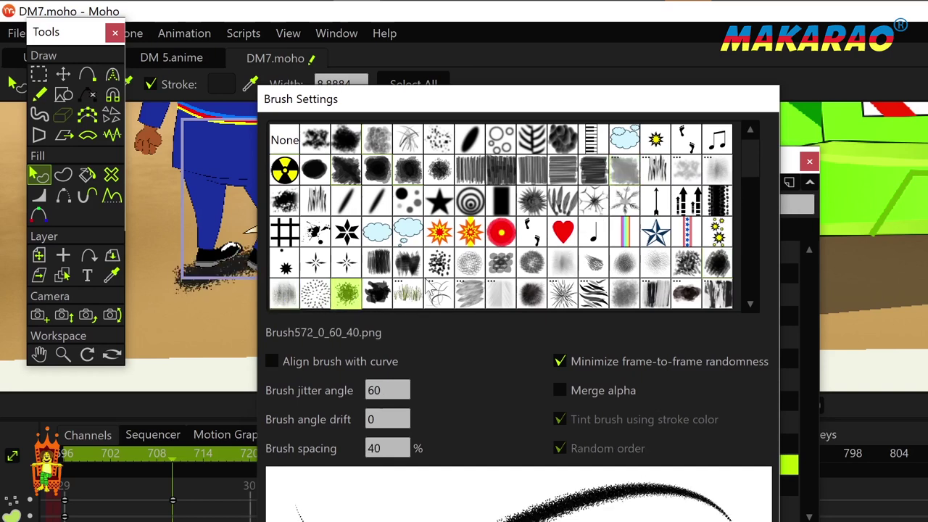
click(408, 265)
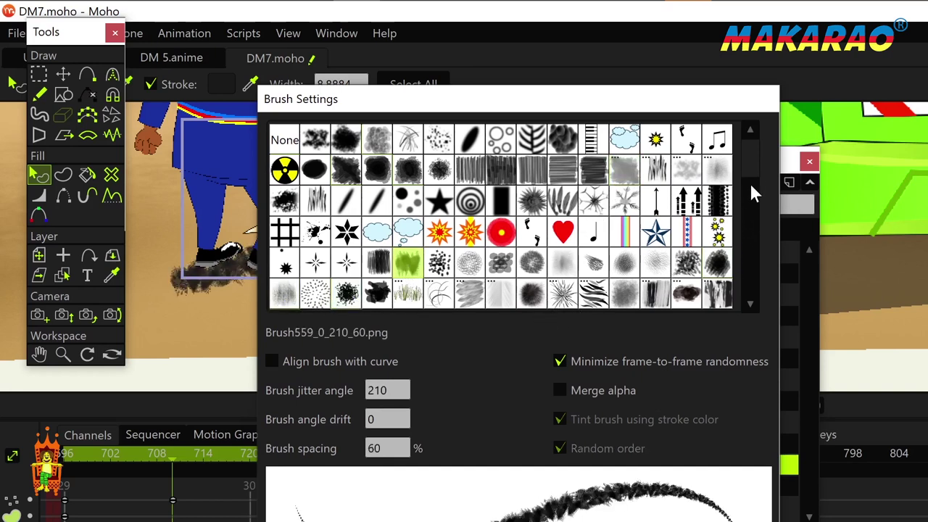
click(719, 294)
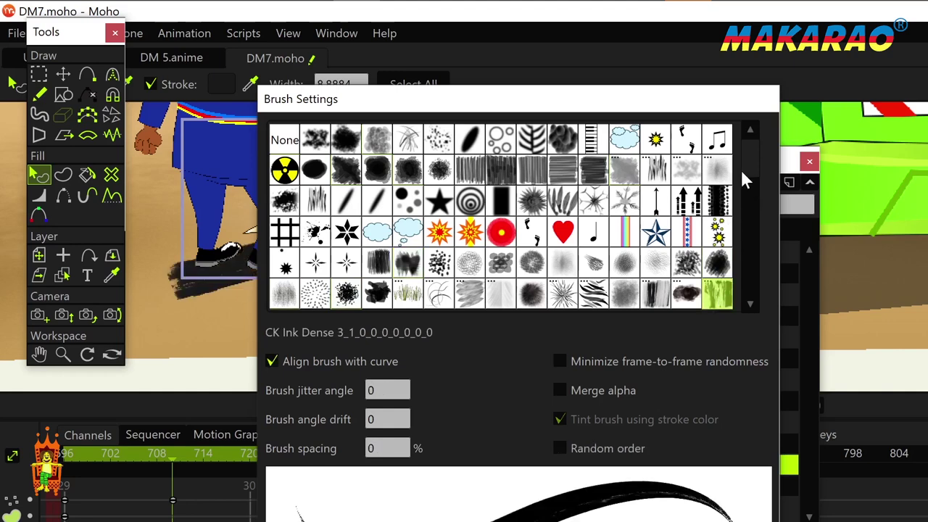
Apply the soft, cloudy Brush004 to the ground stroke with jitter angle 360 and spacing 25%
scroll(750, 162, down, 2)
click(718, 151)
click(689, 150)
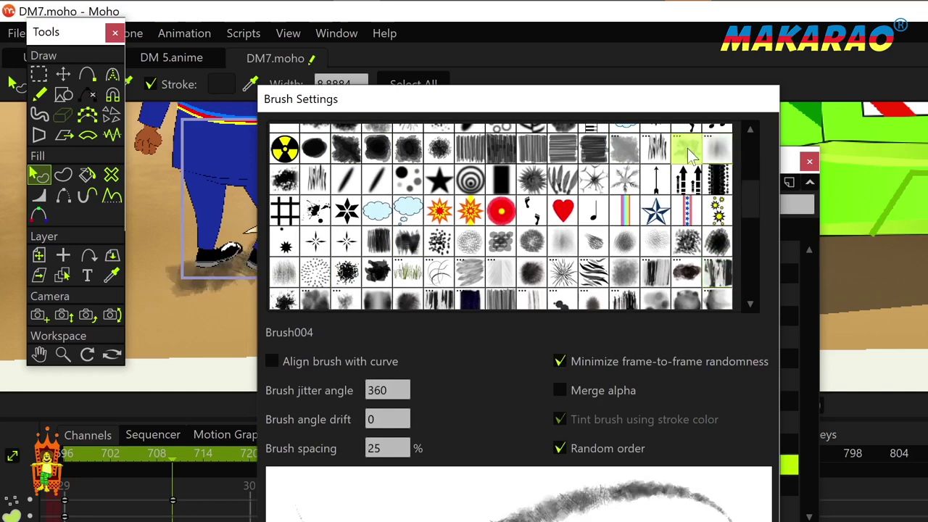
mouse_move(619, 102)
mouse_down()
mouse_move(846, 107)
mouse_move(900, 79)
mouse_up()
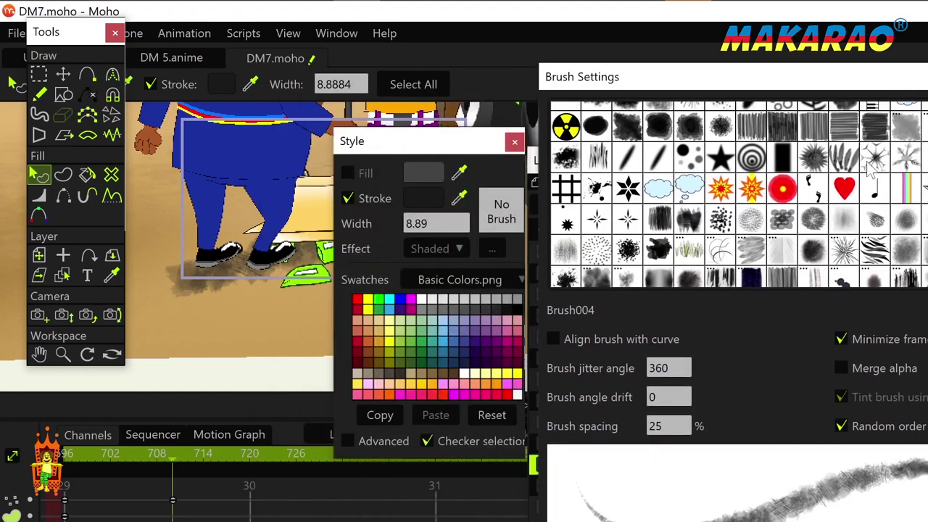
key(Return)
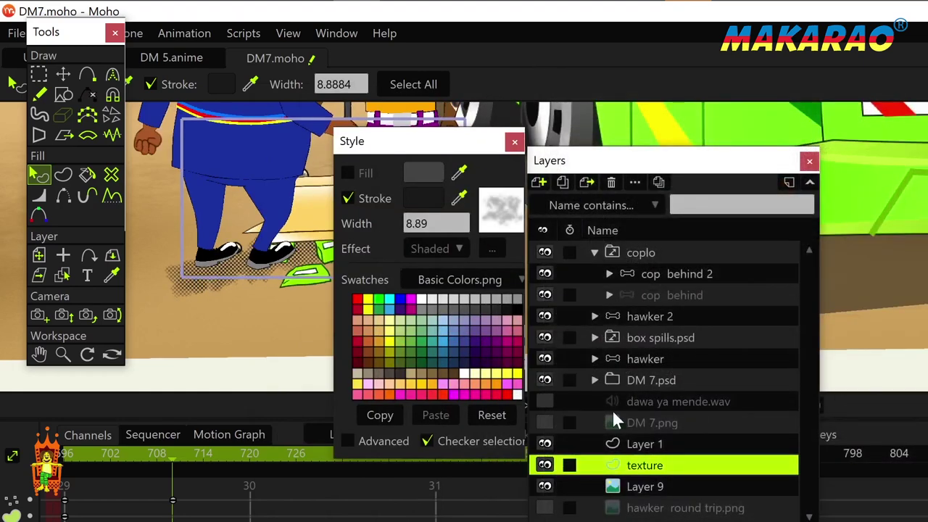
Recolour the ground stroke brown and set its width to 28
drag(458, 141, 645, 131)
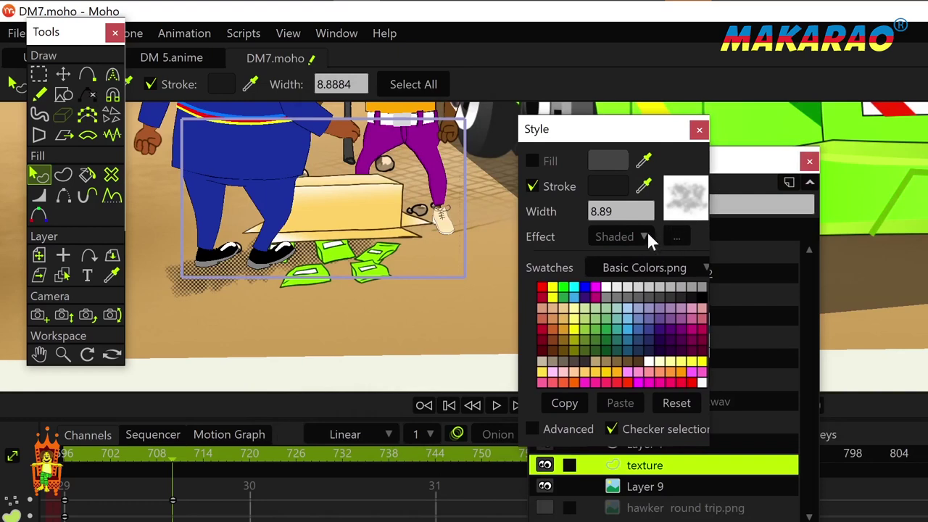
click(609, 187)
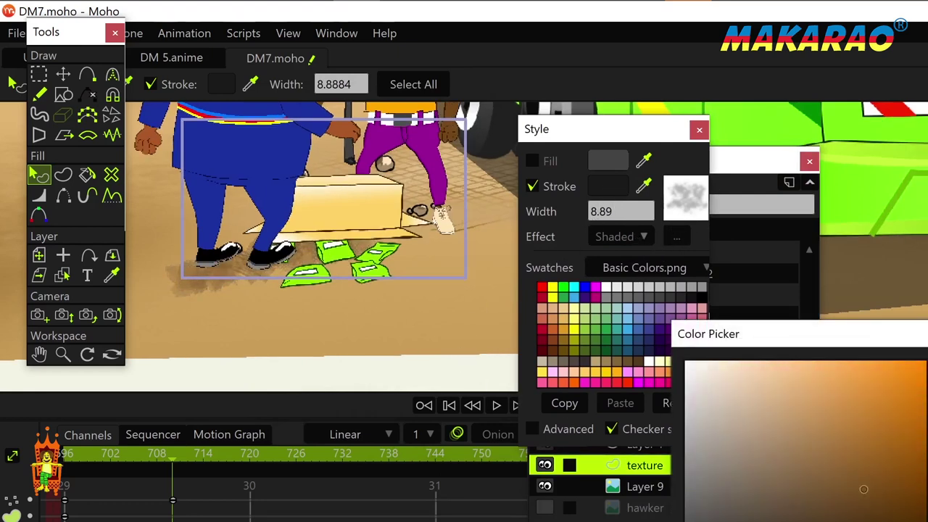
drag(874, 463, 889, 482)
key(Return)
scroll(623, 209, up, 13)
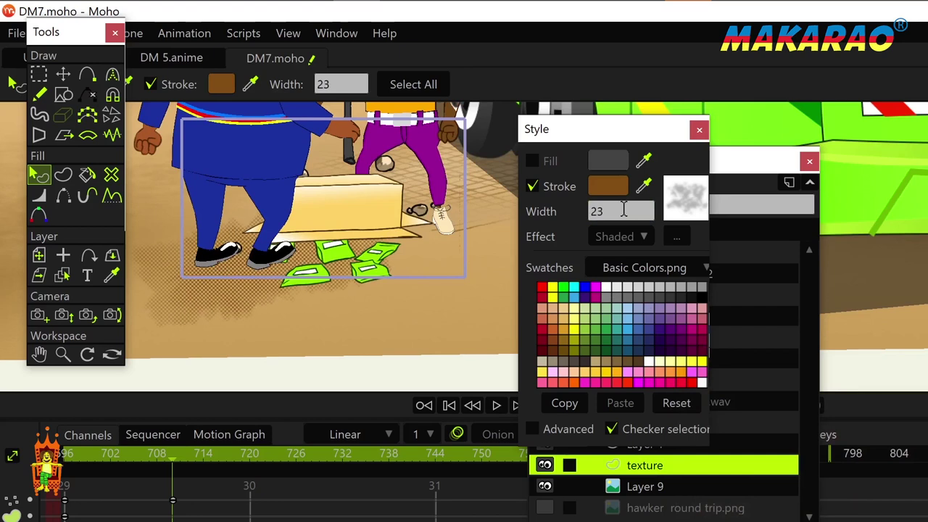
scroll(623, 209, up, 6)
click(433, 332)
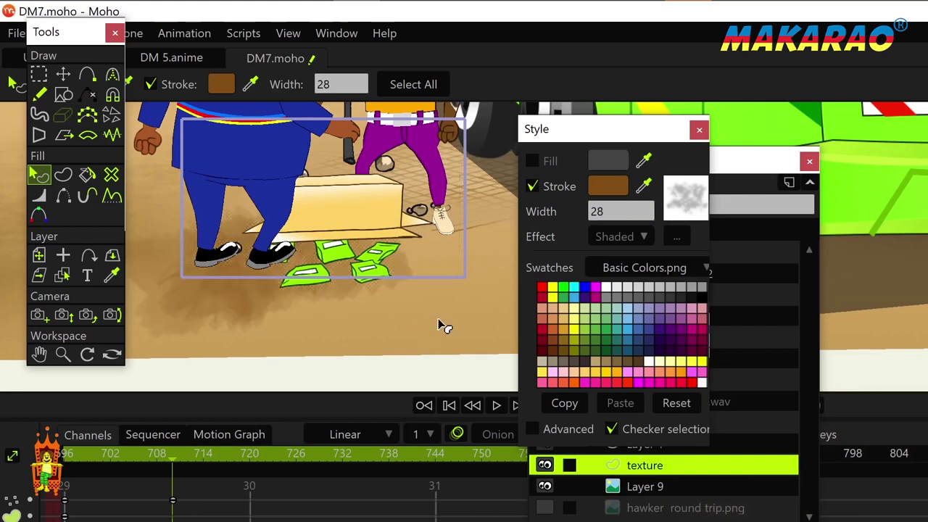
Lengthen the brushed stroke by pulling both end points outward, and nudge the point under the cop's rear shoe
key(t)
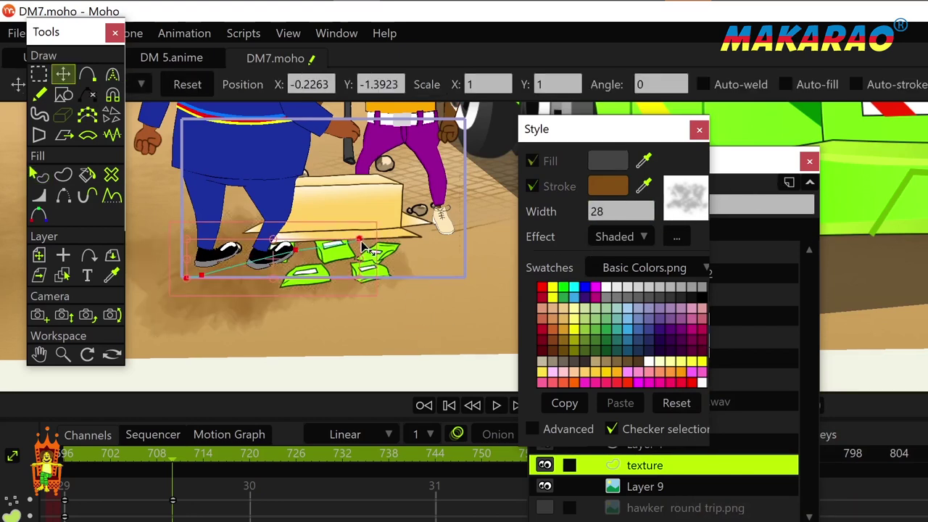
click(367, 247)
drag(362, 240, 484, 237)
drag(184, 281, 143, 275)
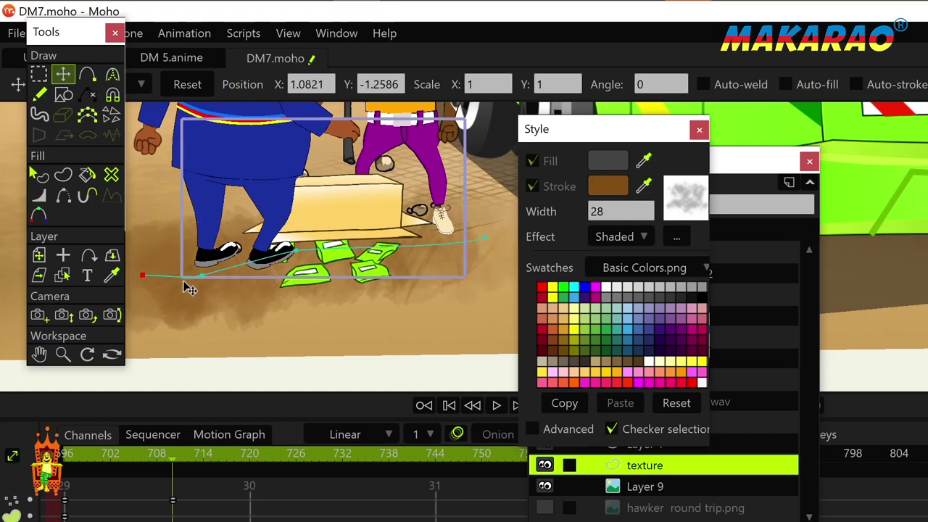
drag(205, 276, 213, 271)
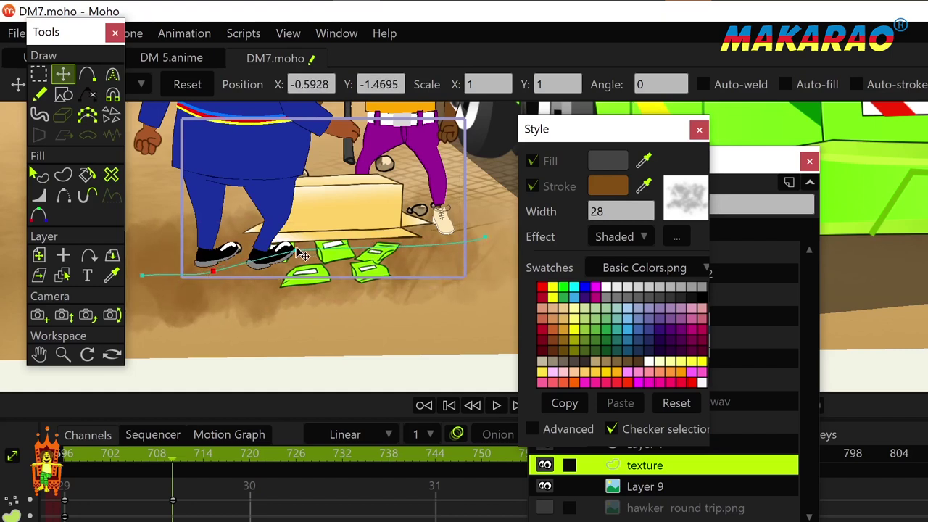
click(297, 251)
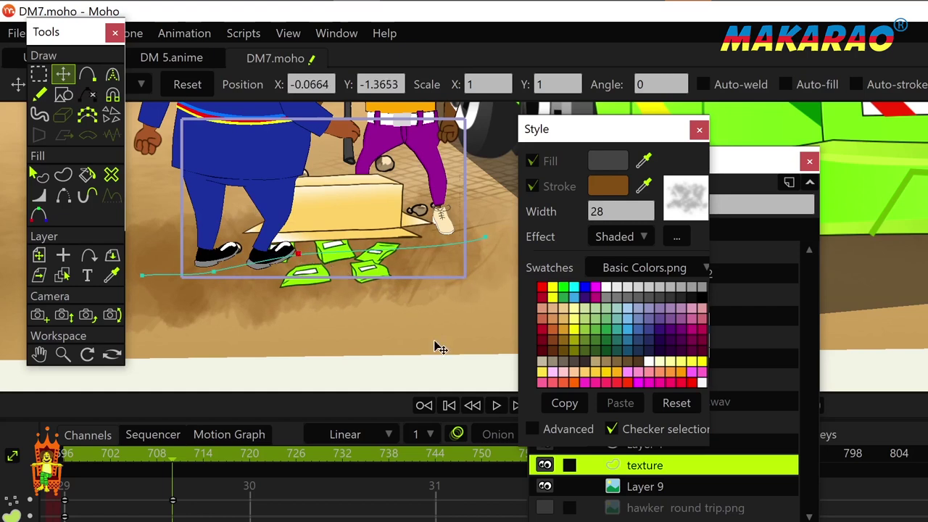
Preview the scene showing only the camera output and delete the stroke's keyframe at frame 710
key(ctrl+m)
key(space)
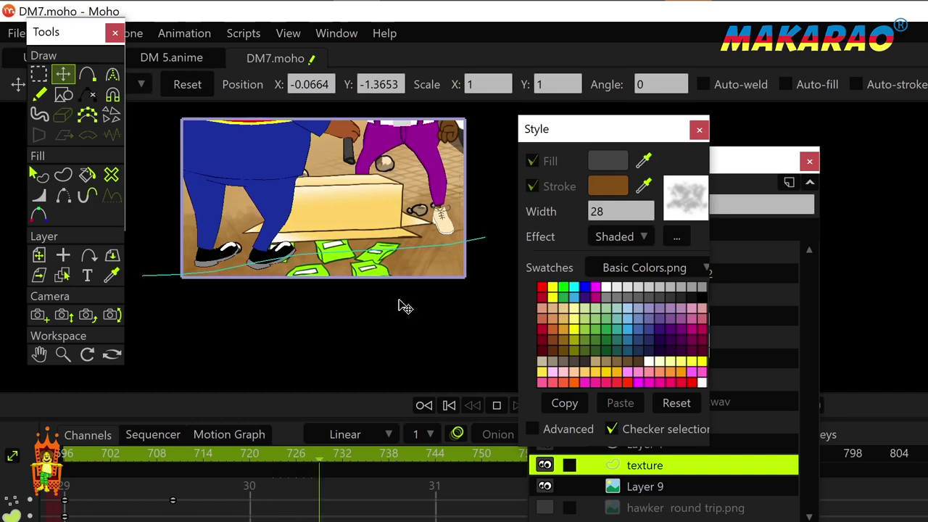
click(39, 95)
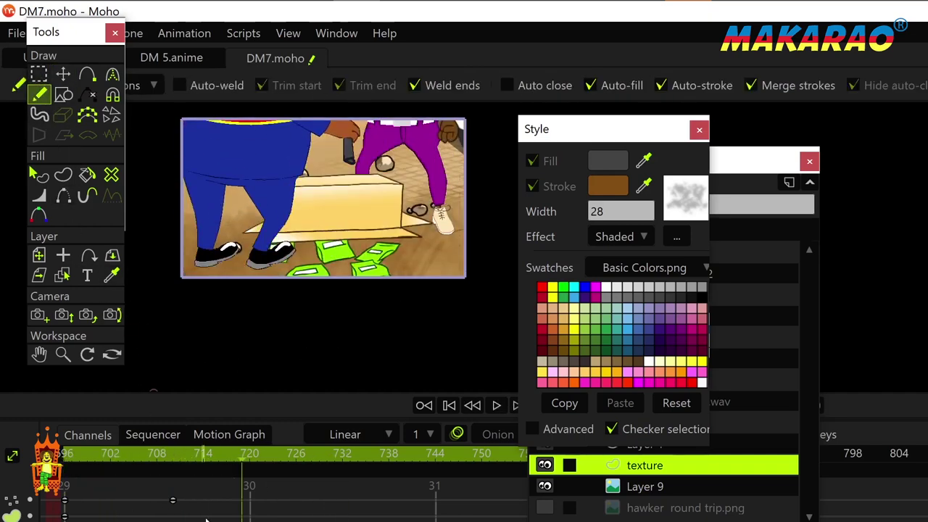
click(173, 500)
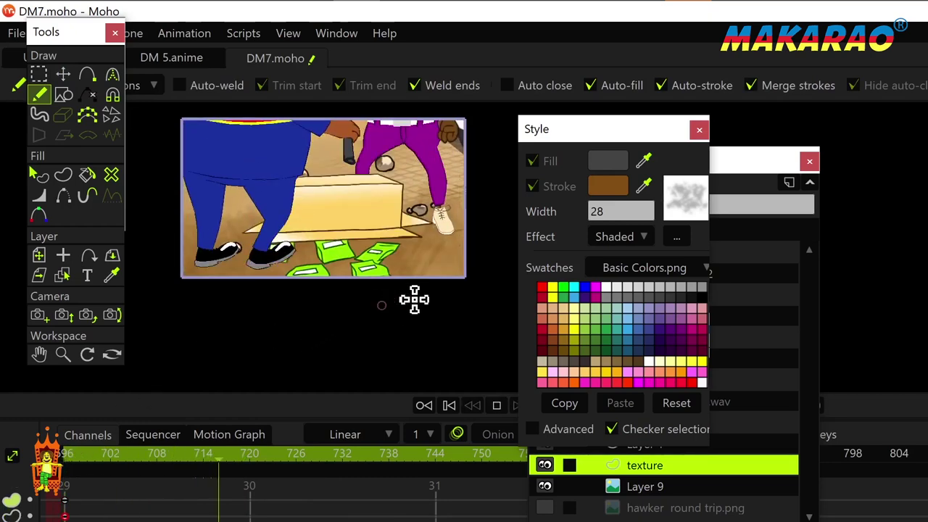
Duplicate the brushed stroke at about frame 709, angle the copy the opposite way and shift it across the ground toward the lower right
key(g)
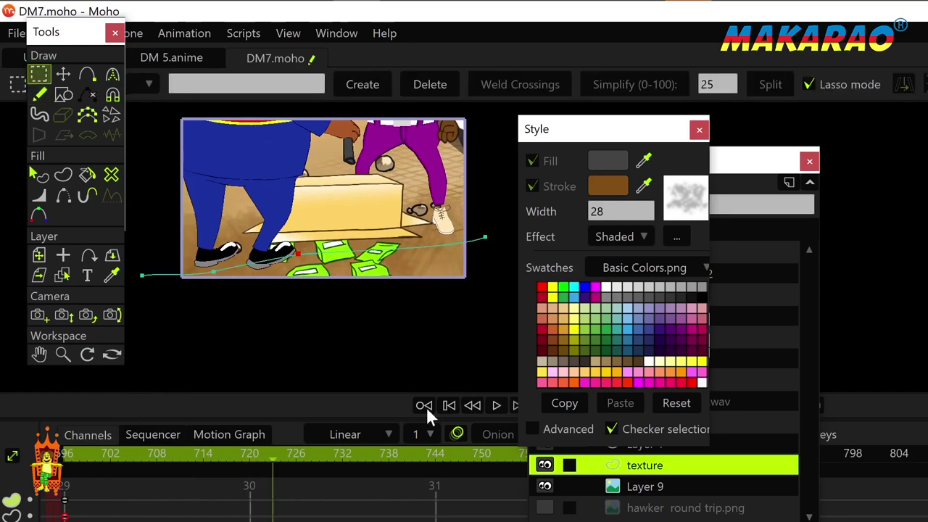
click(69, 456)
key(space)
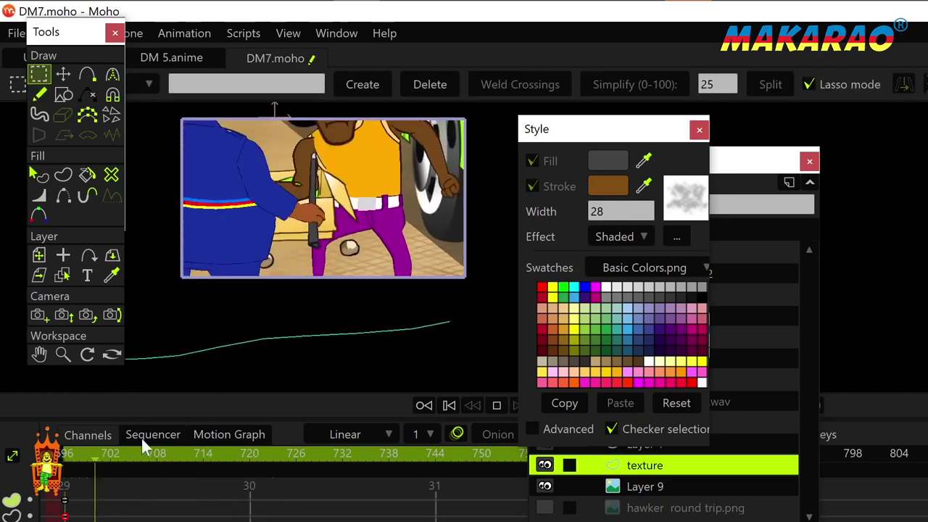
click(380, 255)
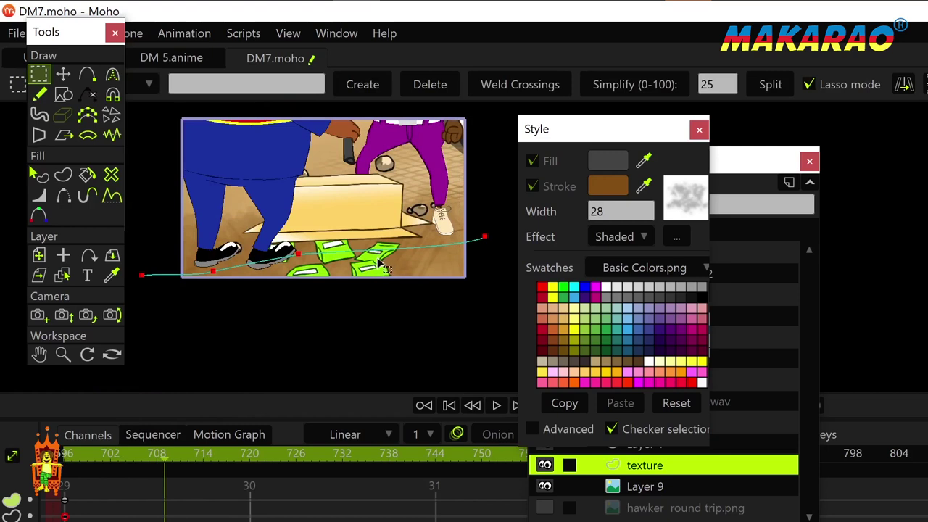
key(t)
drag(363, 283, 408, 276)
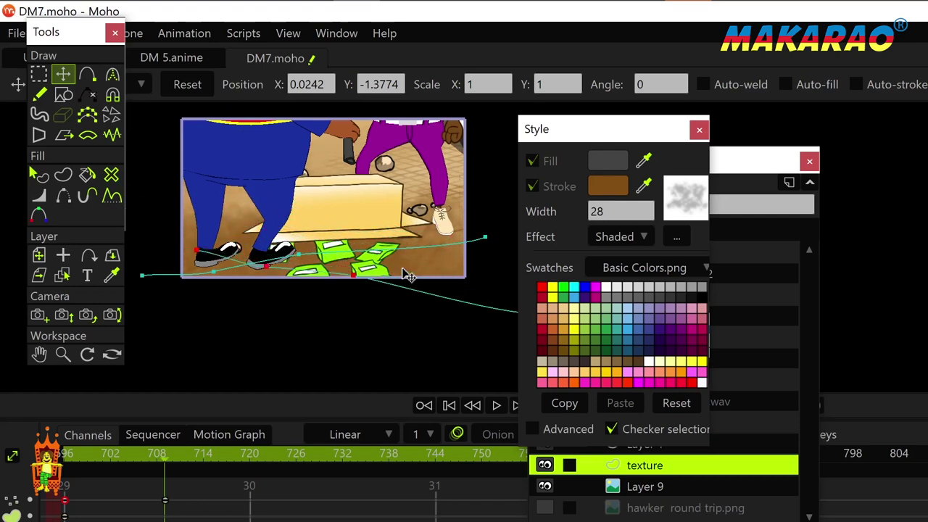
drag(408, 276, 510, 310)
Delete the texture layer's keyframe near frame 709 and play the scene to review the ground texture
key(q)
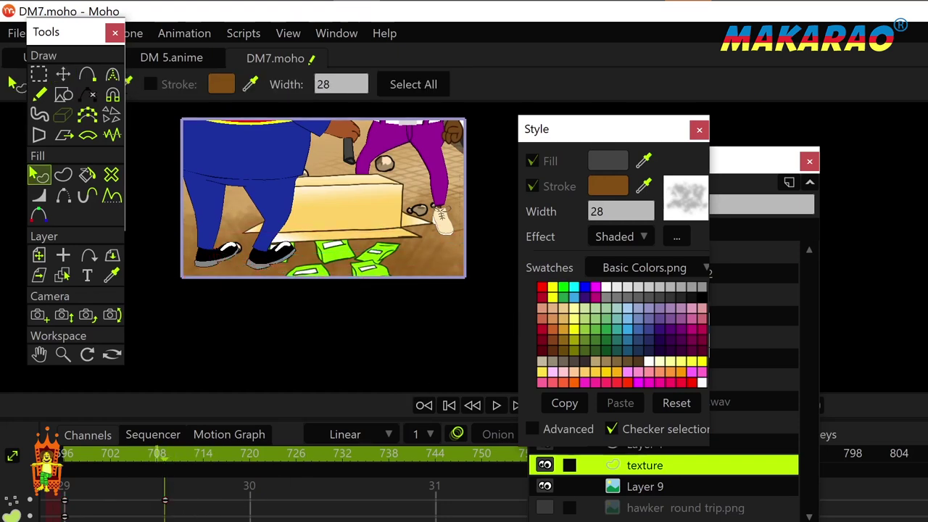
drag(165, 500, 157, 500)
key(Delete)
key(space)
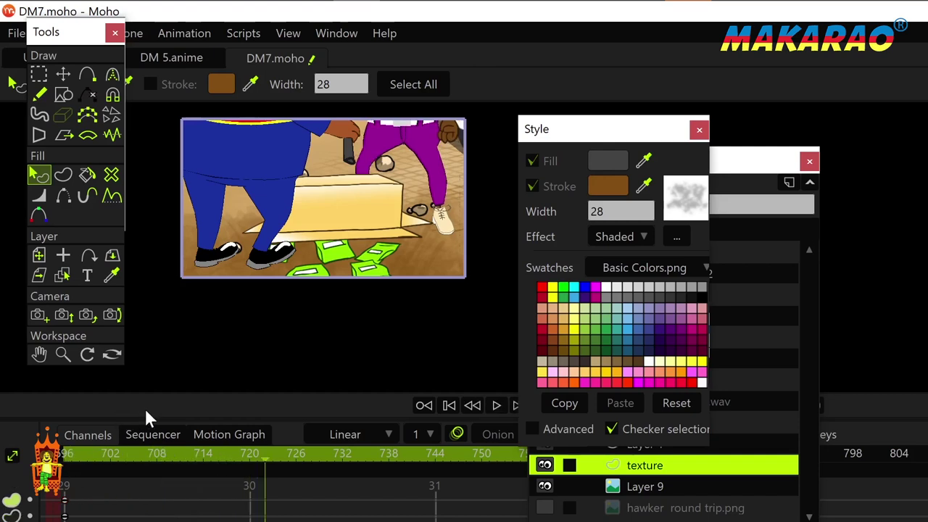
key(space)
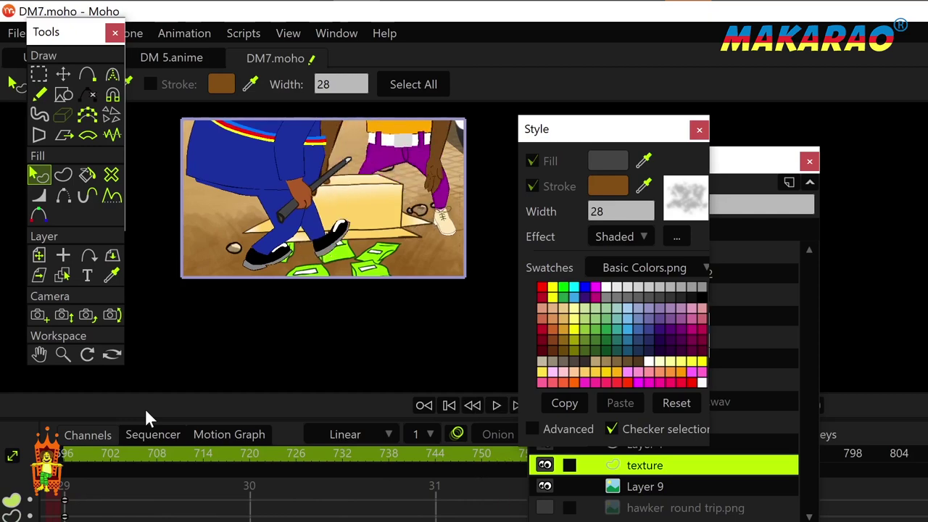
key(space)
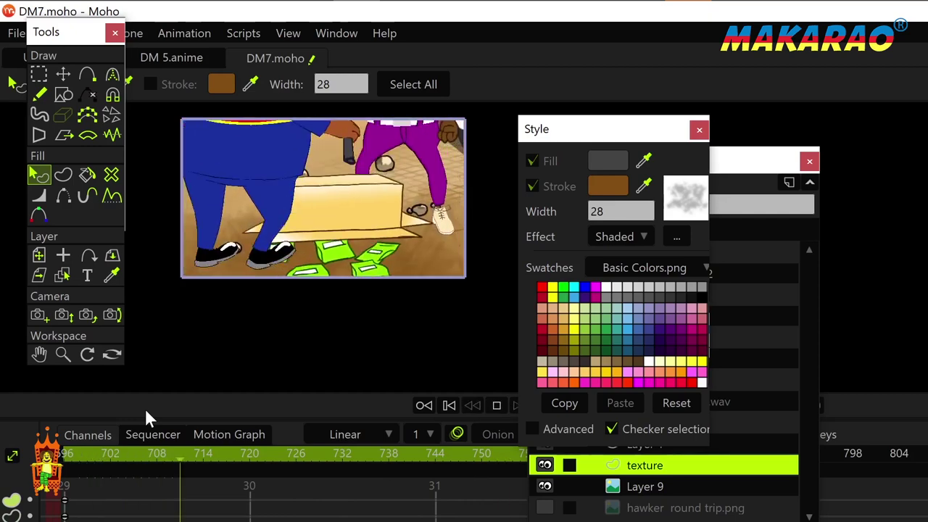
key(space)
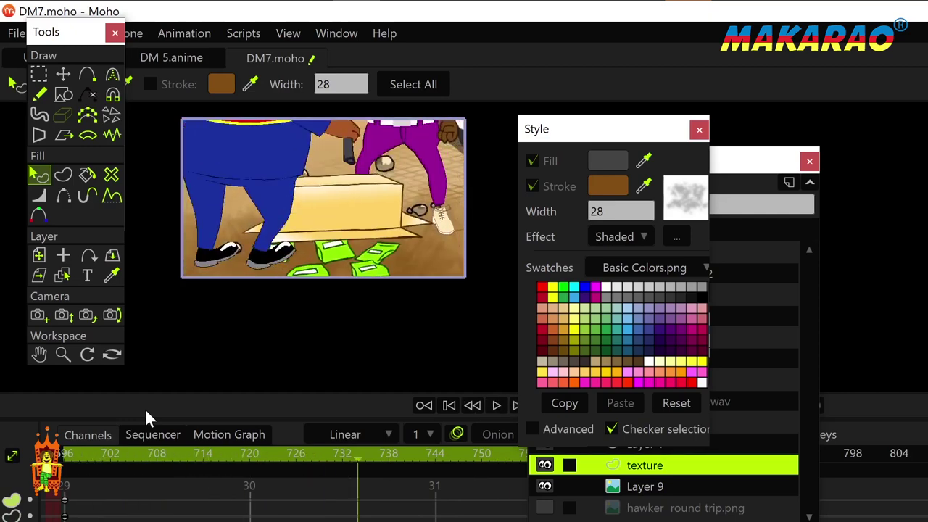